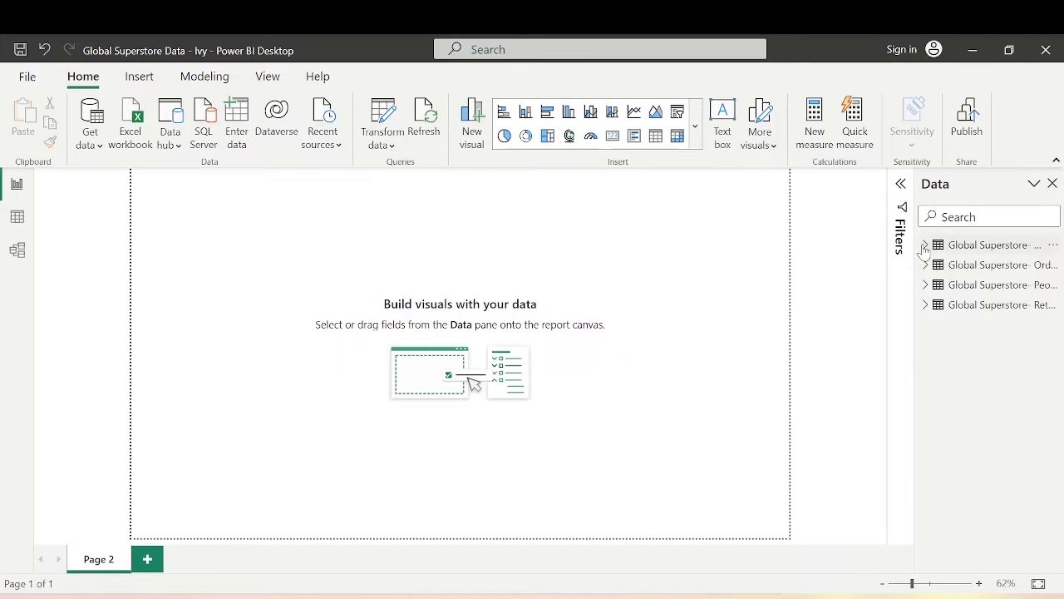
Examine the tables in the data model, looking through the fields of the Orders and People tables.
{"action": "left_click", "coordinate": [924, 245]}
{"action": "left_click", "coordinate": [925, 245]}
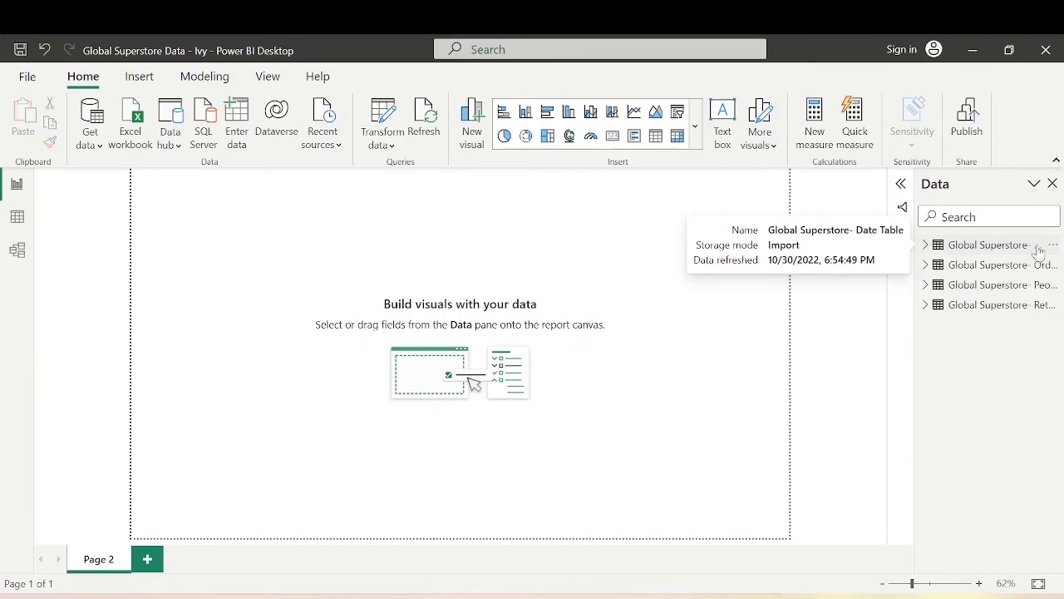
{"action": "left_click", "coordinate": [1004, 266]}
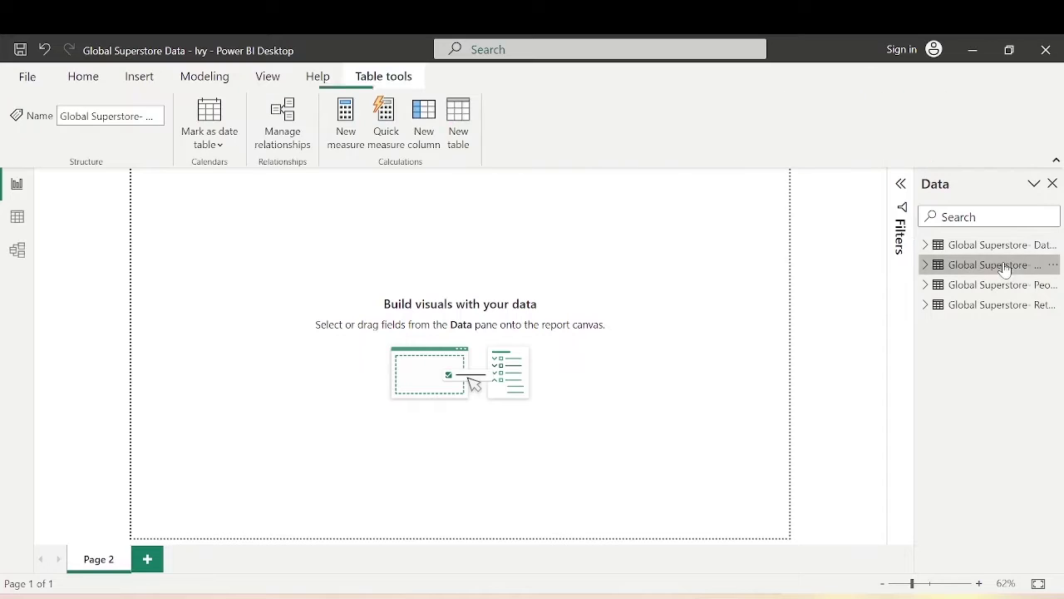
{"action": "left_click", "coordinate": [928, 264]}
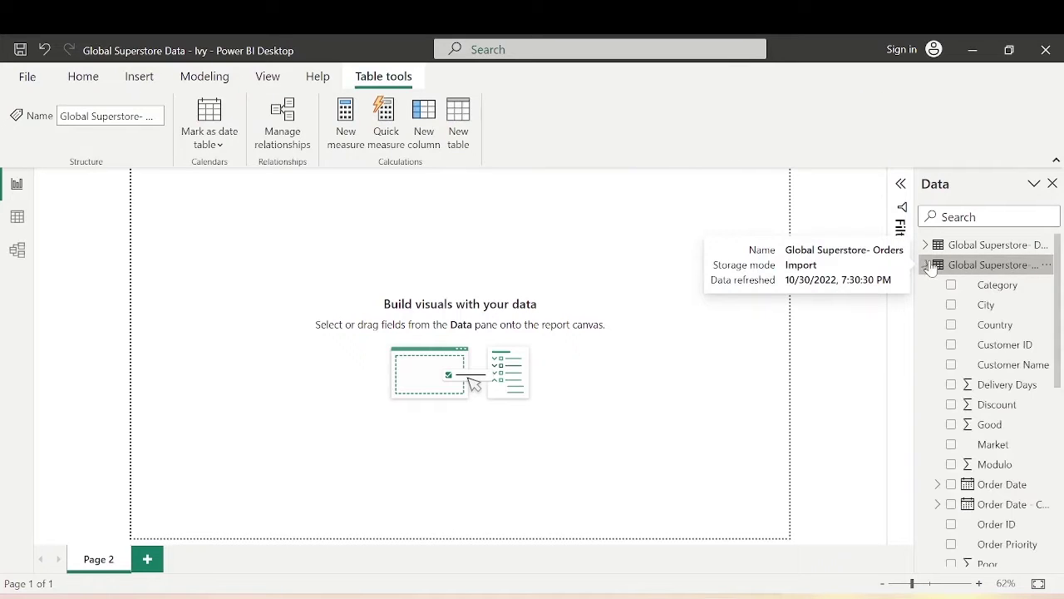
{"action": "scroll", "coordinate": [978, 336], "scroll_direction": "down", "scroll_amount": 5}
{"action": "scroll", "coordinate": [978, 336], "scroll_direction": "down", "scroll_amount": 2}
{"action": "scroll", "coordinate": [978, 336], "scroll_direction": "up", "scroll_amount": 8}
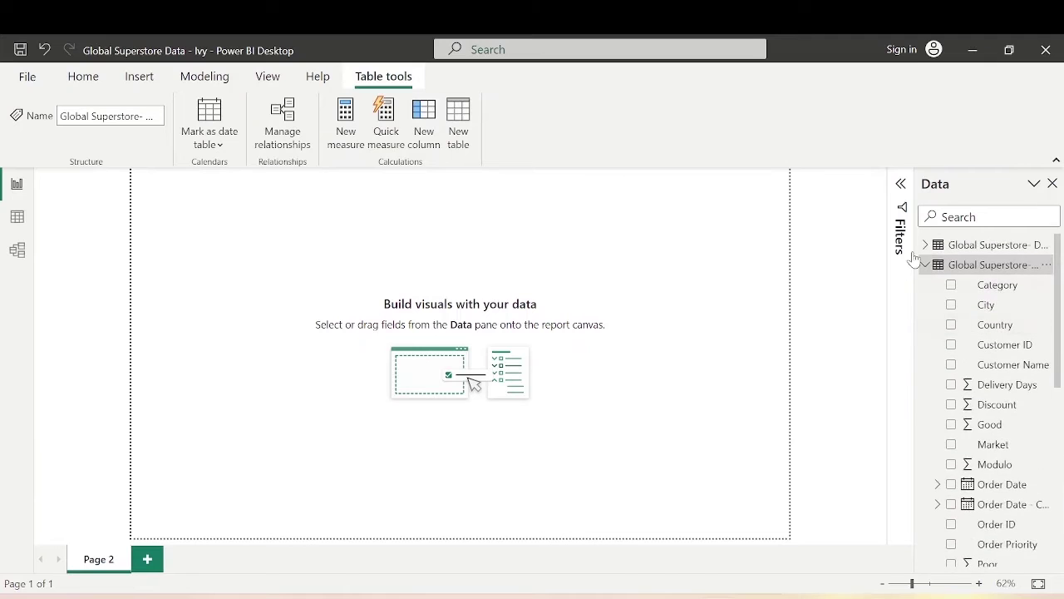
{"action": "scroll", "coordinate": [952, 309], "scroll_direction": "down", "scroll_amount": 6}
{"action": "scroll", "coordinate": [948, 299], "scroll_direction": "up", "scroll_amount": 6}
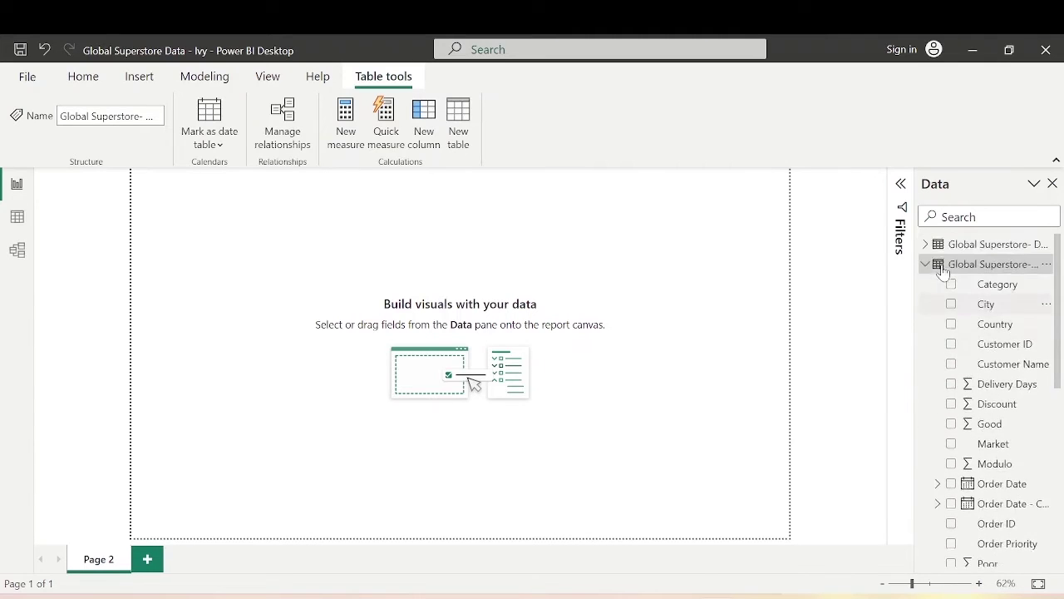
{"action": "left_click", "coordinate": [942, 272]}
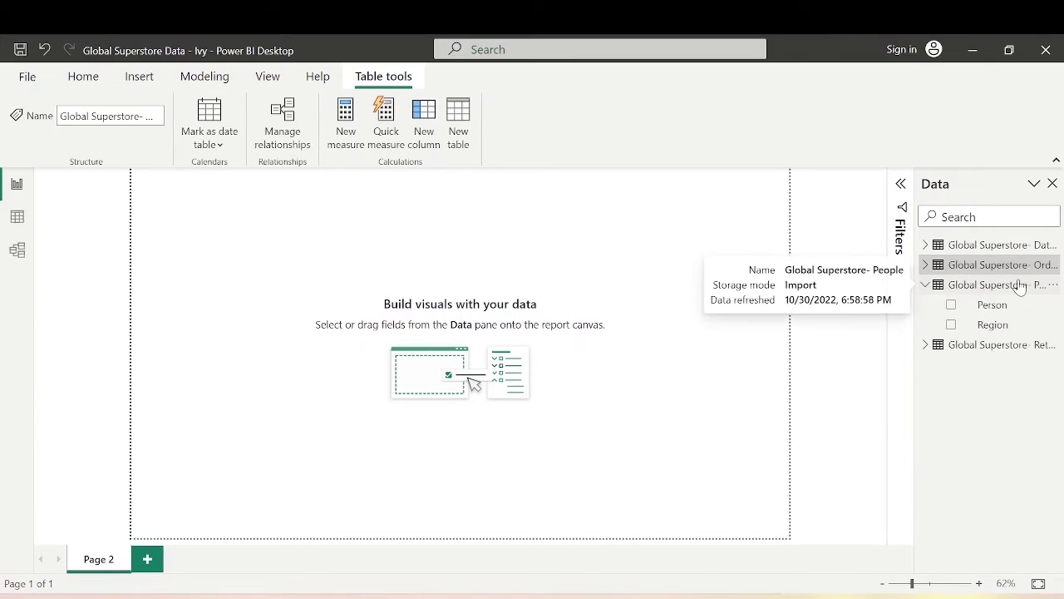
{"action": "left_click", "coordinate": [926, 284]}
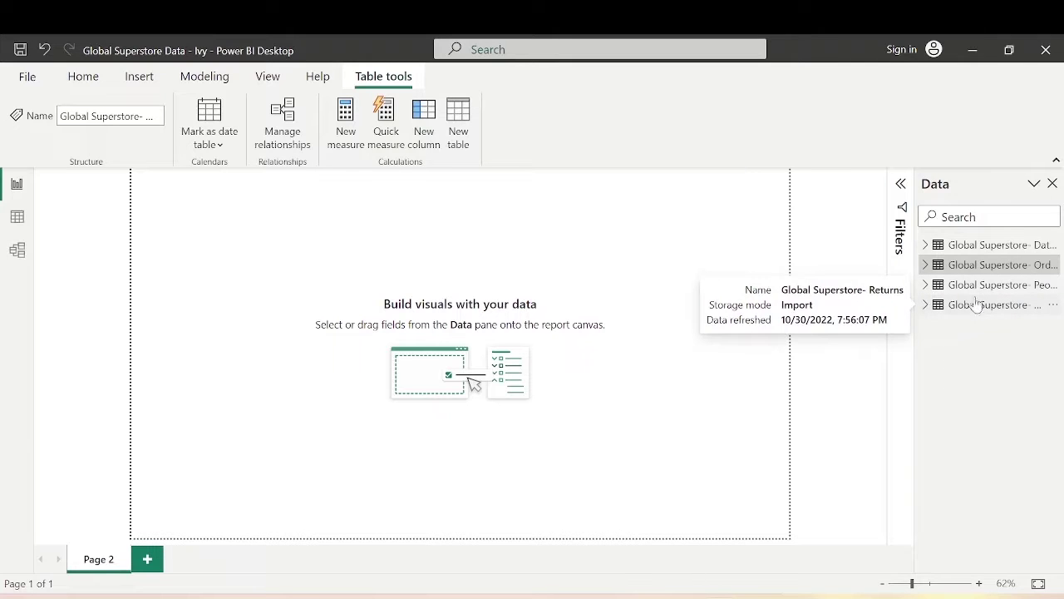
Create a measure in the Orders table: Total Sales = SUM('Global Superstore- Orders'[Sales]).
{"action": "left_click", "coordinate": [1053, 267]}
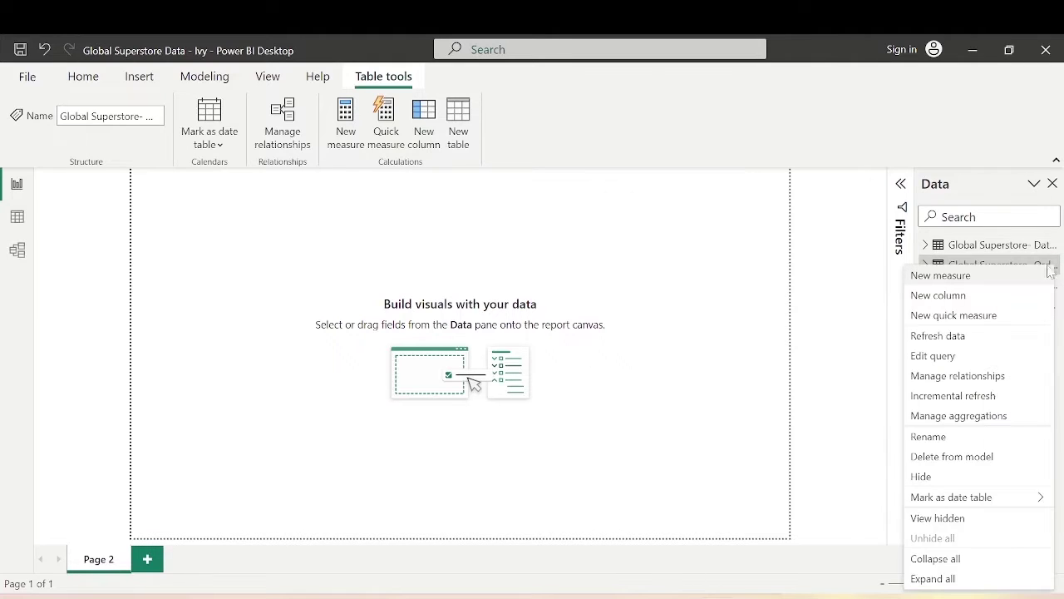
{"action": "left_click", "coordinate": [989, 277]}
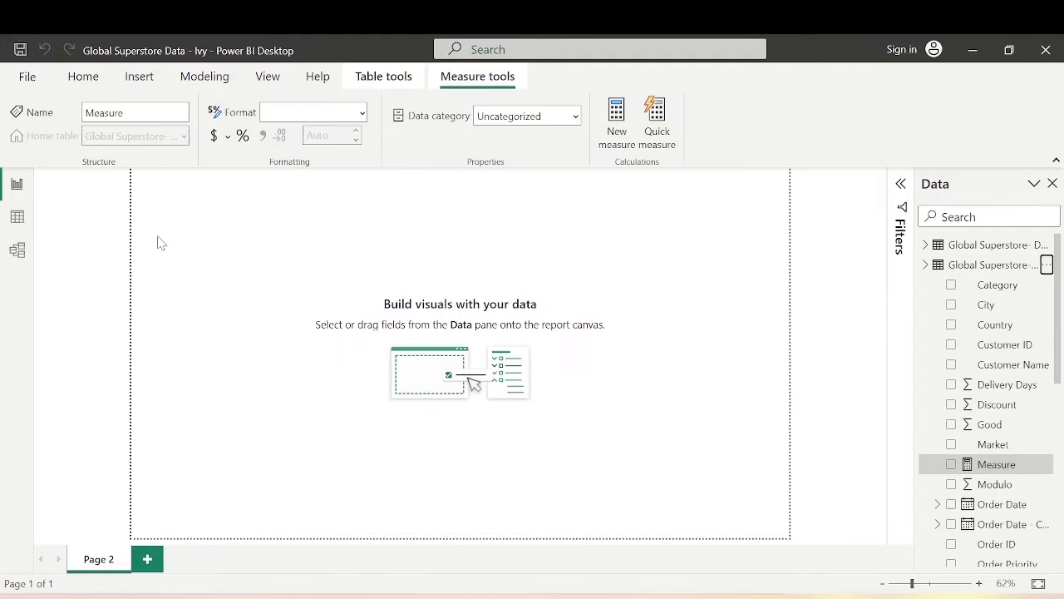
{"action": "key", "text": "BackSpace"}
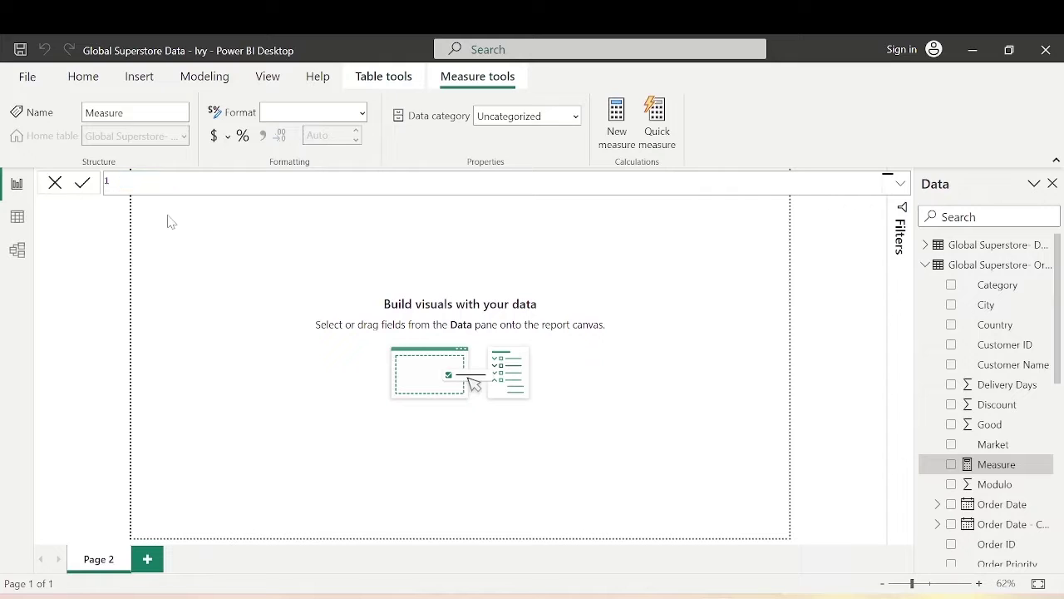
{"action": "type", "text": "Total Sales"}
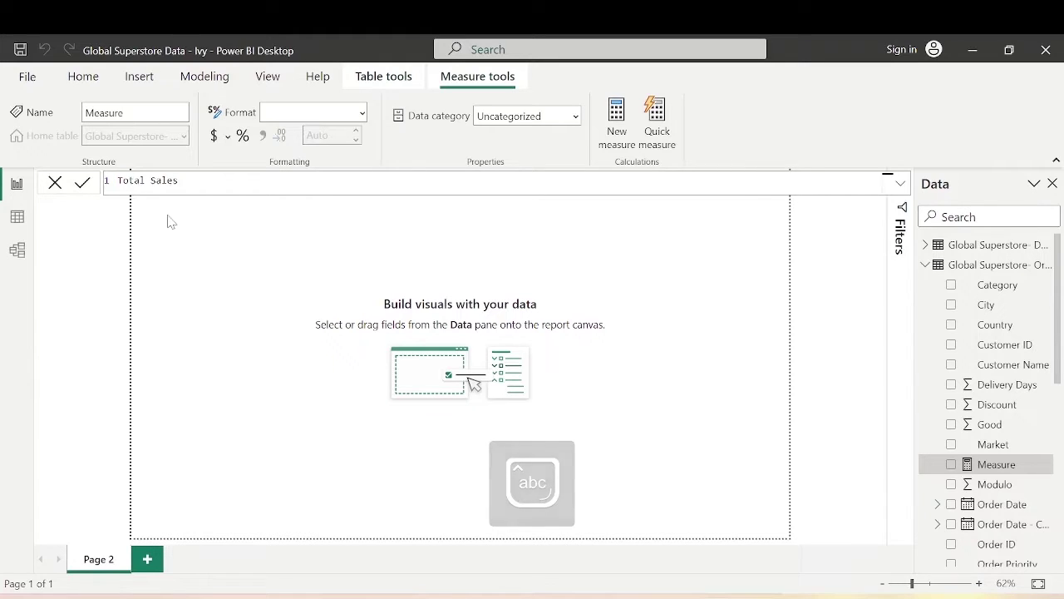
{"action": "type", "text": " = sum"}
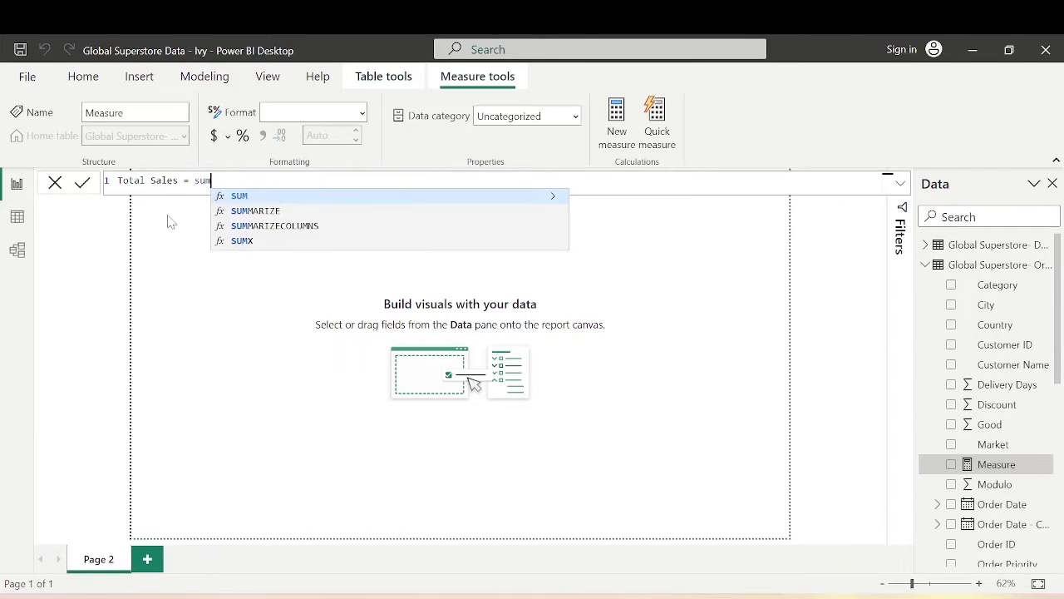
{"action": "key", "text": "Tab"}
{"action": "type", "text": "sal"}
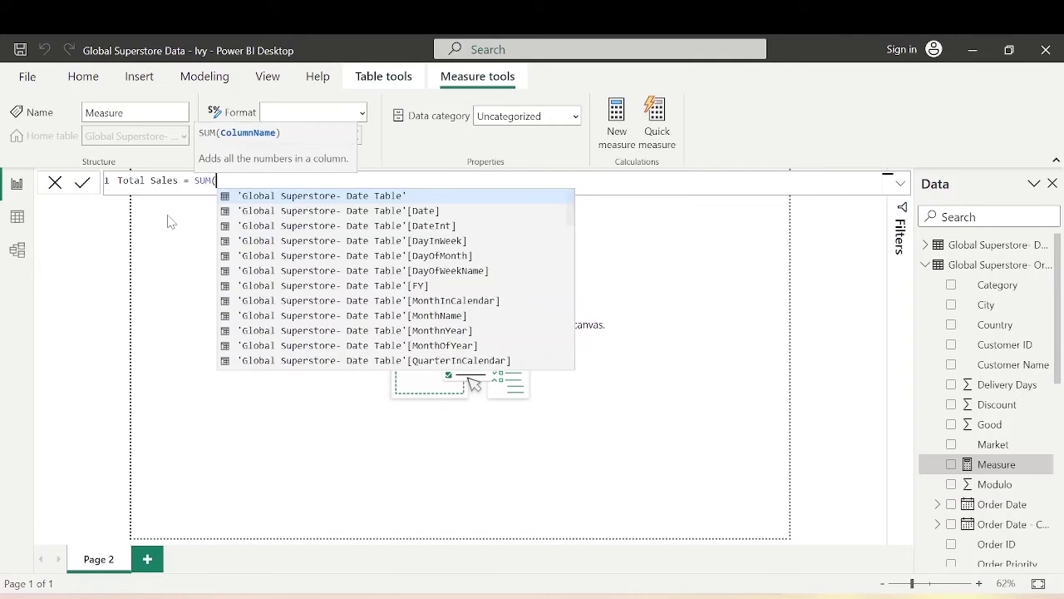
{"action": "key", "text": "Tab"}
{"action": "type", "text": ")"}
{"action": "key", "text": "Return"}
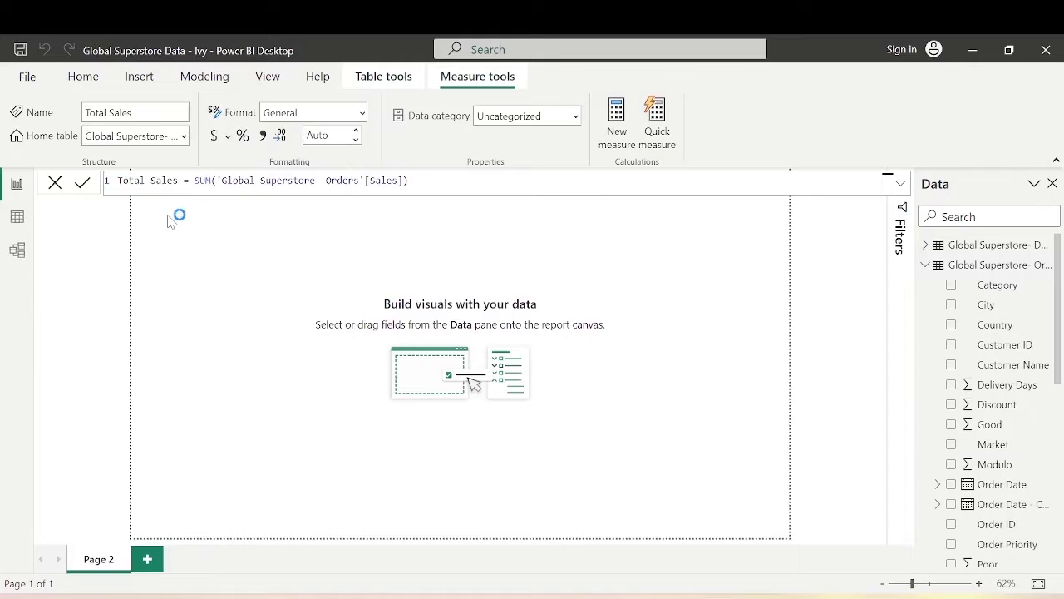
{"action": "left_click", "coordinate": [58, 183]}
{"action": "scroll", "coordinate": [1031, 461], "scroll_direction": "down", "scroll_amount": 6}
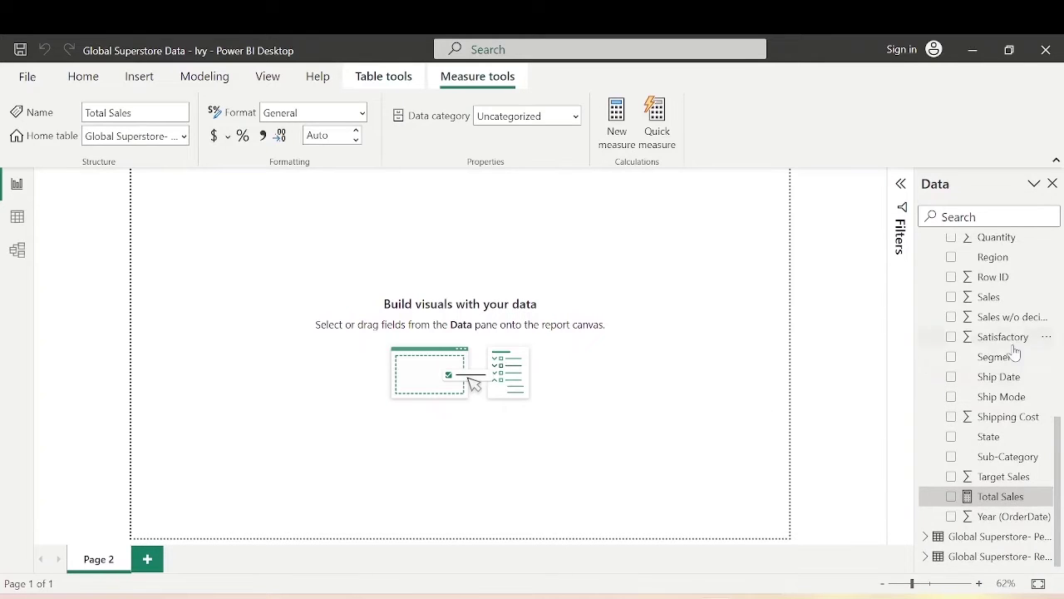
{"action": "scroll", "coordinate": [1007, 349], "scroll_direction": "up", "scroll_amount": 10}
Insert a matrix visual on the blank report page and enlarge it toward the middle of the canvas.
{"action": "left_click", "coordinate": [547, 233]}
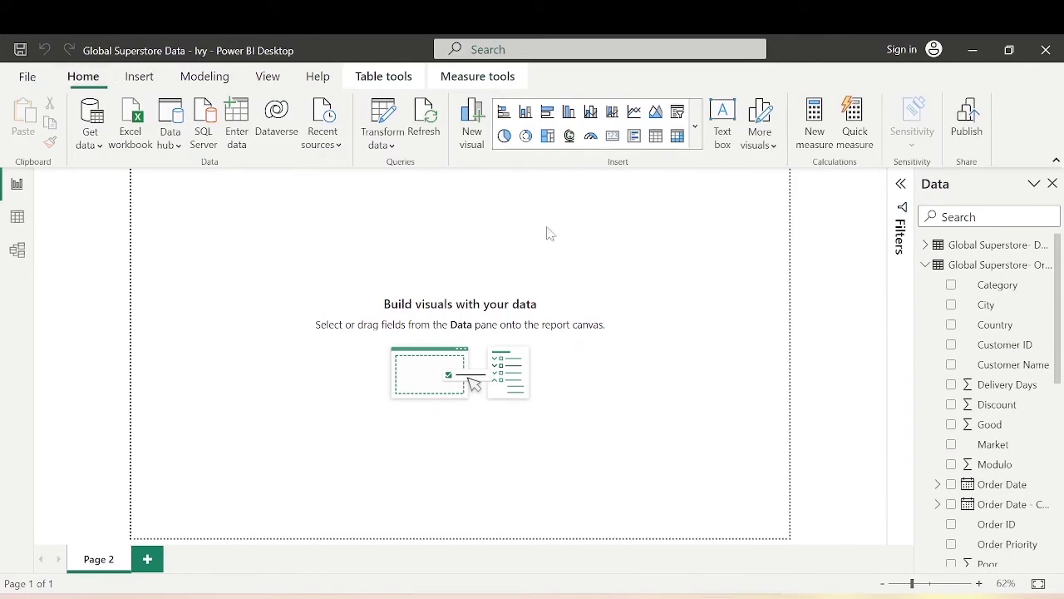
{"action": "left_click", "coordinate": [678, 136]}
{"action": "left_click_drag", "start_coordinate": [182, 240], "coordinate": [218, 304]}
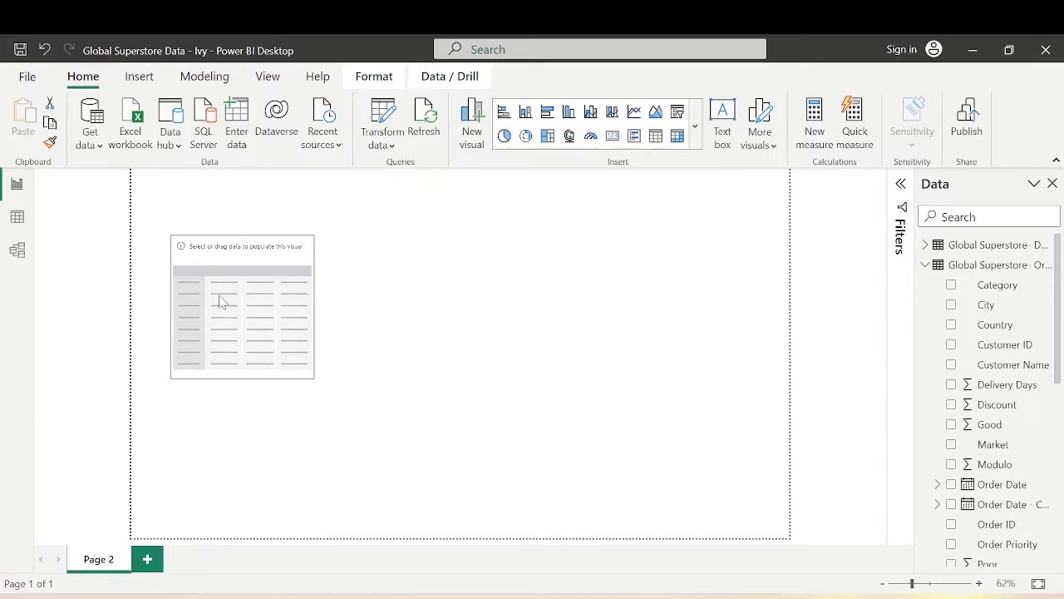
{"action": "left_click_drag", "start_coordinate": [316, 377], "coordinate": [483, 454]}
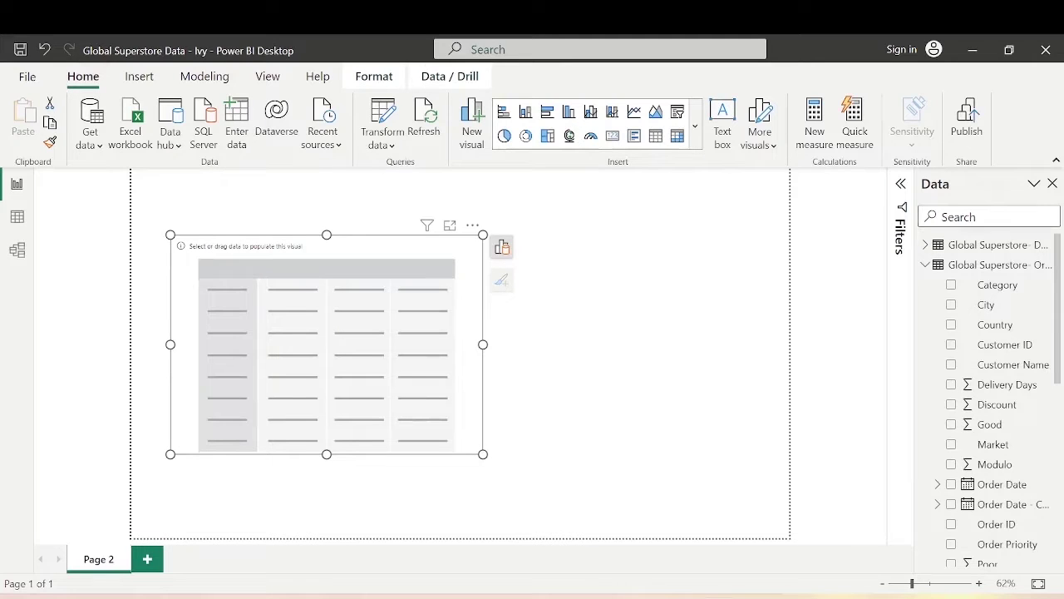
Find the Sub-Category field and add it to the rows of the matrix.
{"action": "left_click", "coordinate": [501, 247]}
{"action": "left_click", "coordinate": [1020, 213]}
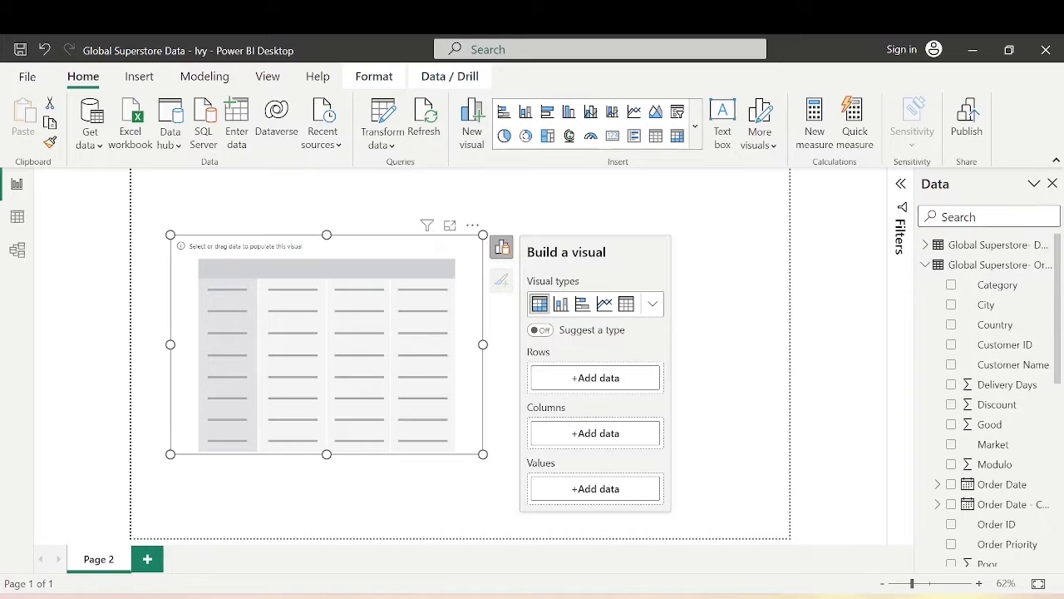
{"action": "type", "text": "sub"}
{"action": "left_click_drag", "start_coordinate": [1006, 265], "coordinate": [311, 357]}
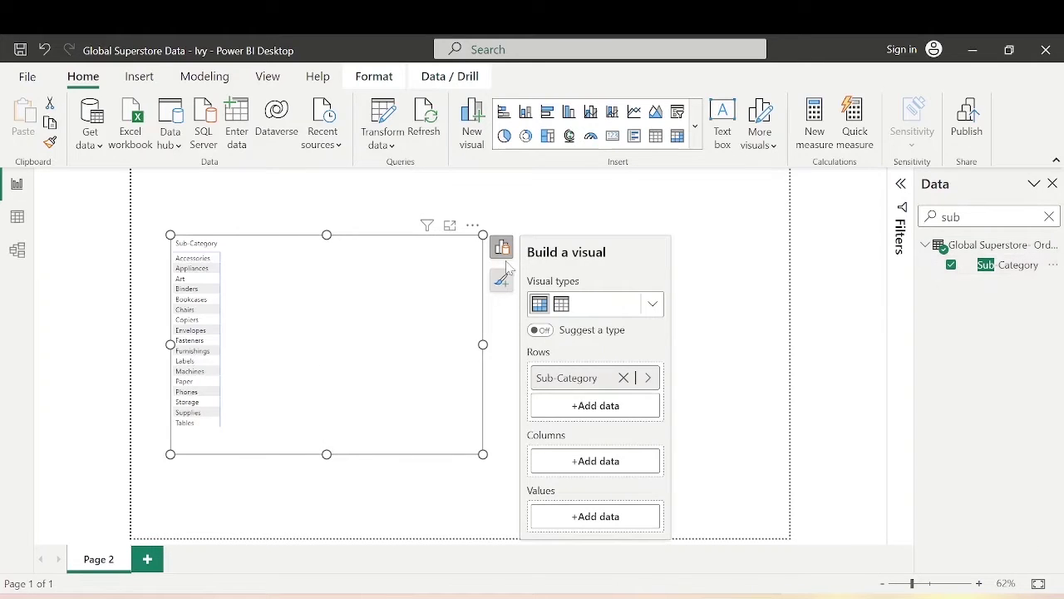
Add the Total Sales measure to the matrix values and sort the matrix by it in descending order.
{"action": "left_click", "coordinate": [1050, 216]}
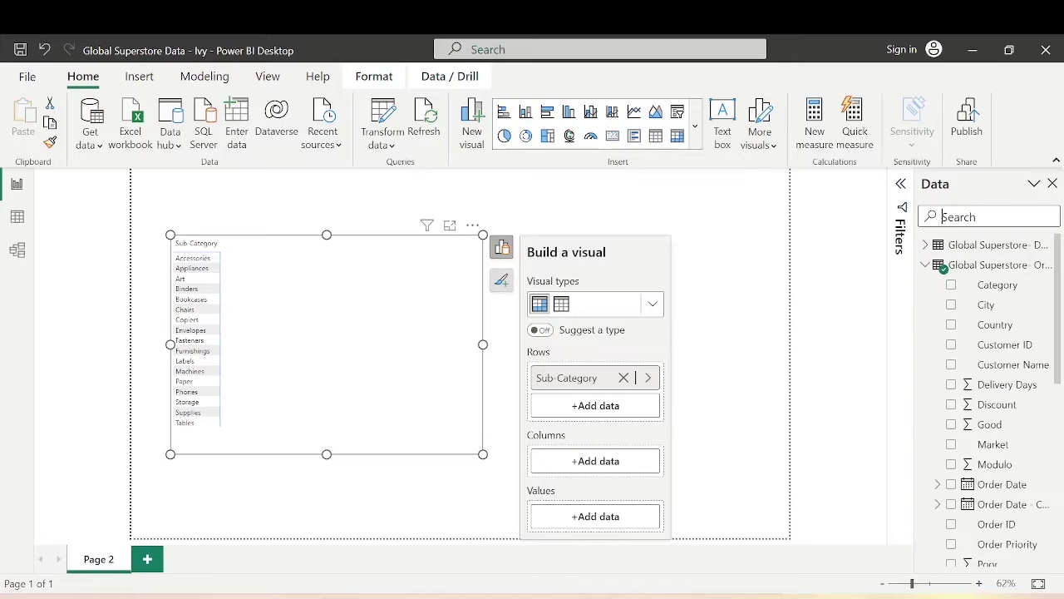
{"action": "type", "text": "sales"}
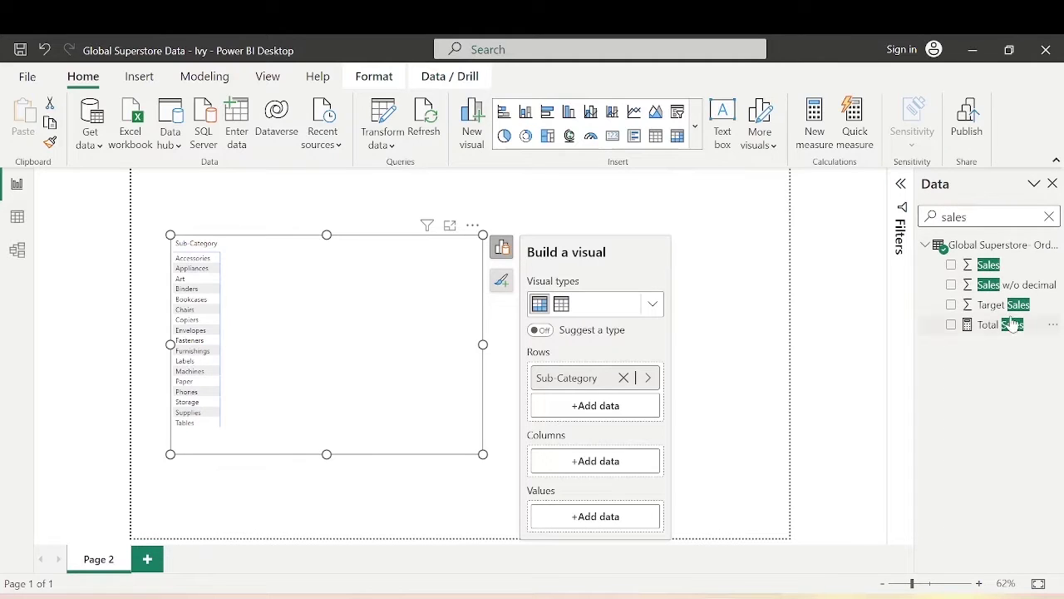
{"action": "left_click_drag", "start_coordinate": [1014, 327], "coordinate": [352, 249]}
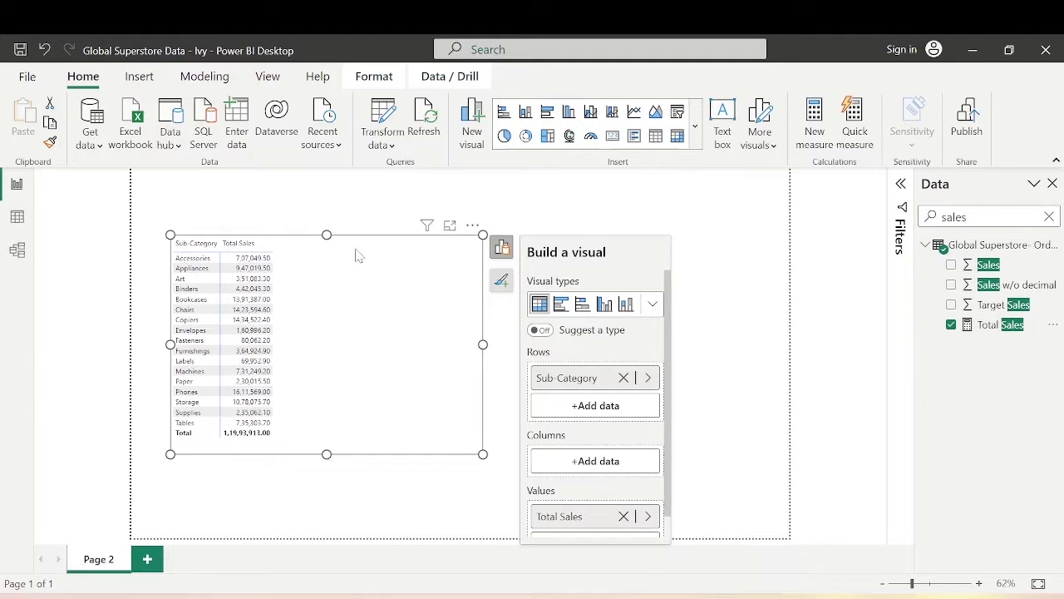
{"action": "left_click", "coordinate": [264, 244]}
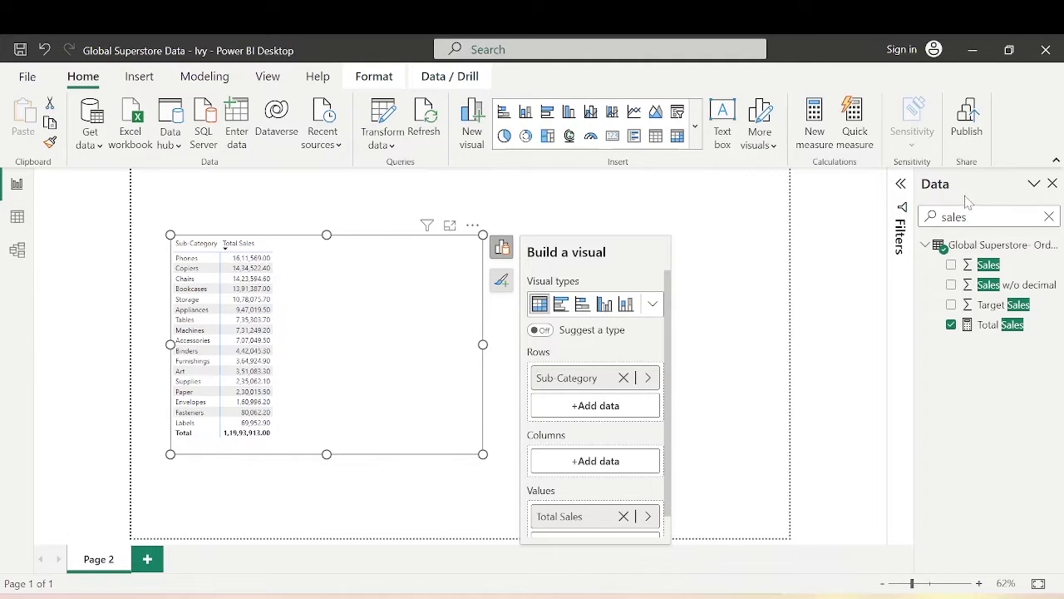
Start a new measure named Ranking in the Orders table, using RANKX over ALL('Global Superstore- Orders'[Sub-Category]).
{"action": "left_click", "coordinate": [1048, 216]}
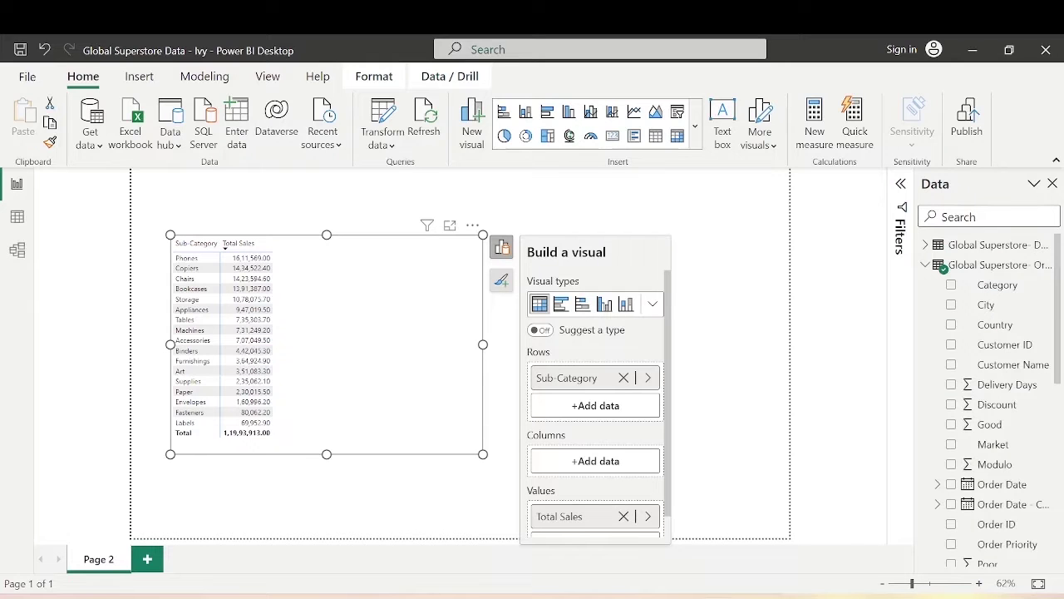
{"action": "left_click", "coordinate": [1047, 264]}
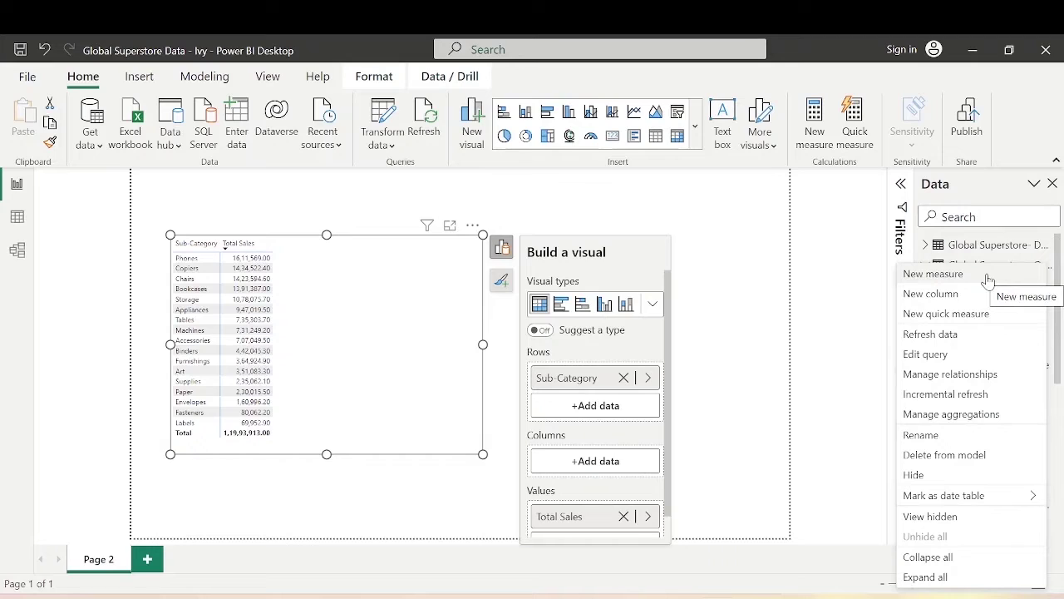
{"action": "key", "text": "Escape"}
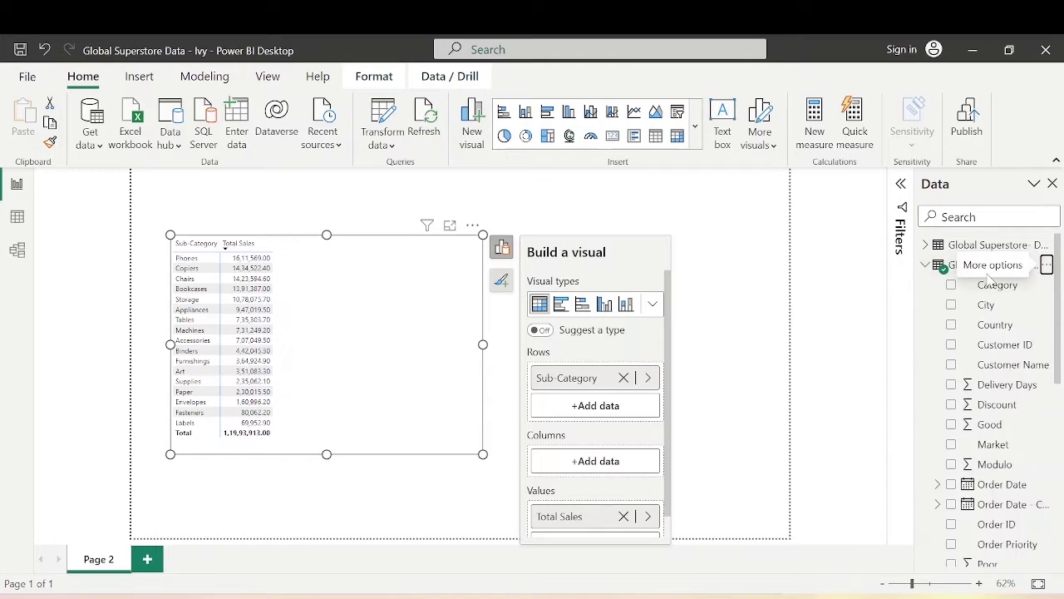
{"action": "left_click", "coordinate": [991, 282]}
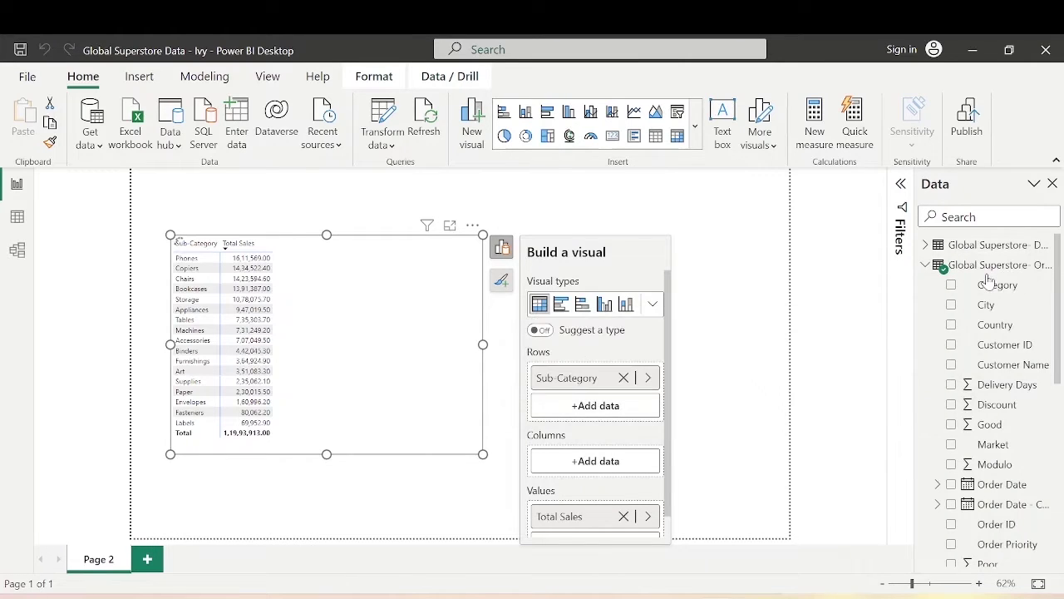
{"action": "type", "text": "Ranking"}
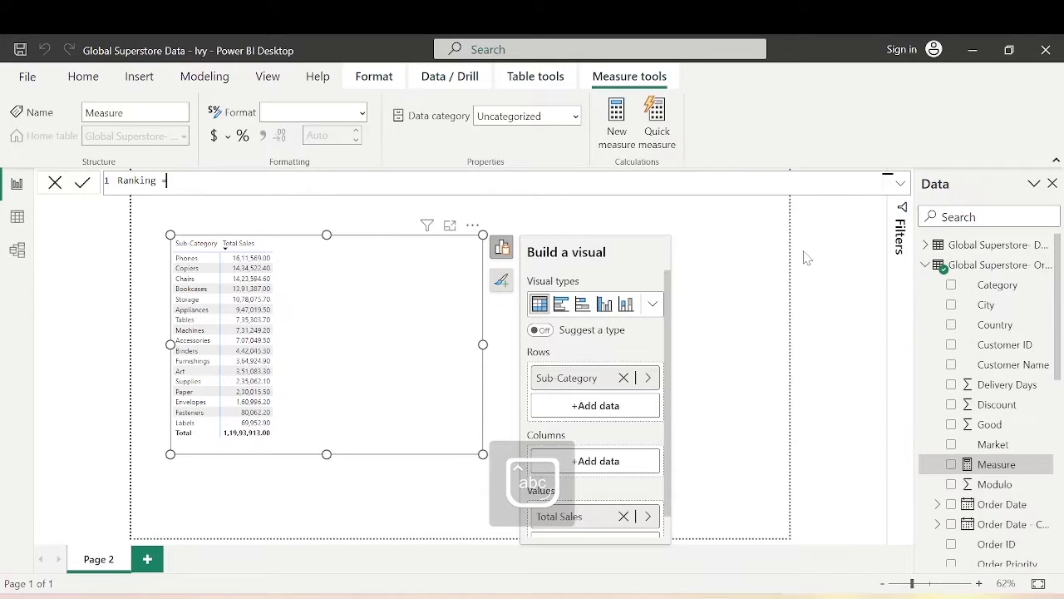
{"action": "type", "text": " = rankx"}
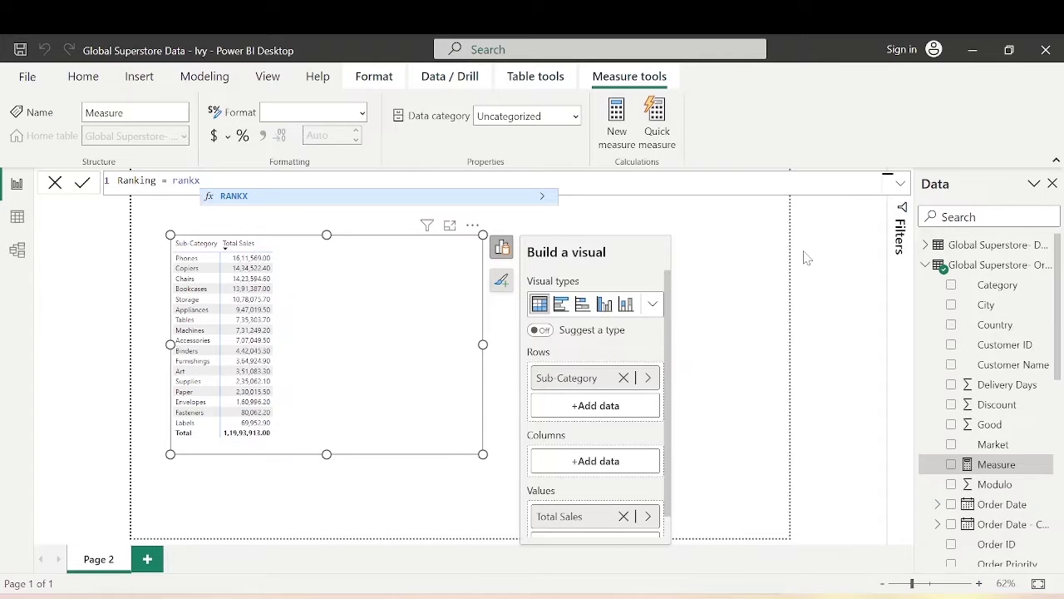
{"action": "type", "text": "(all"}
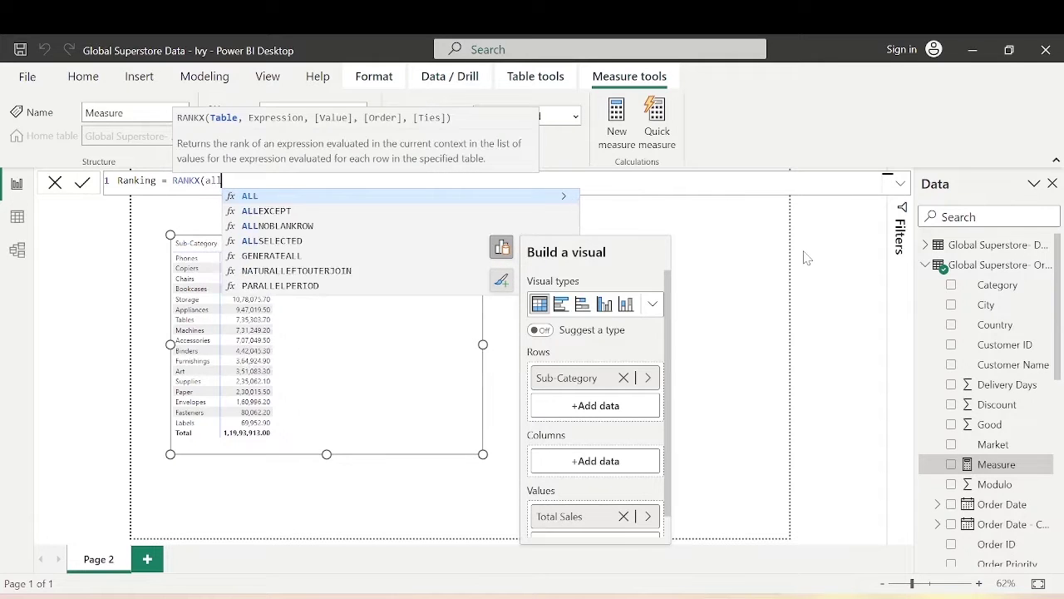
{"action": "key", "text": "Tab"}
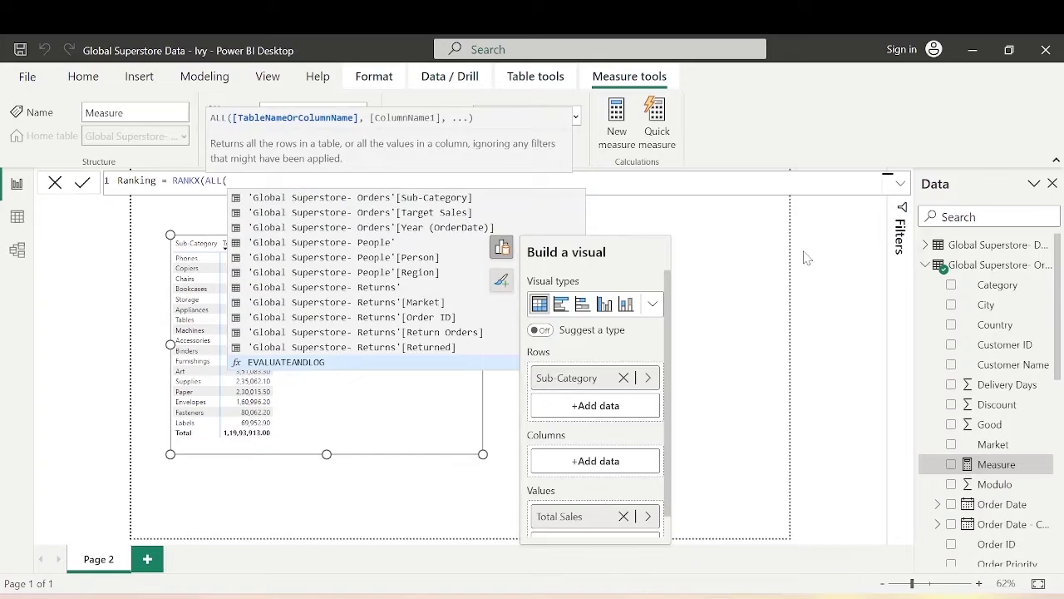
{"action": "left_click", "coordinate": [462, 203]}
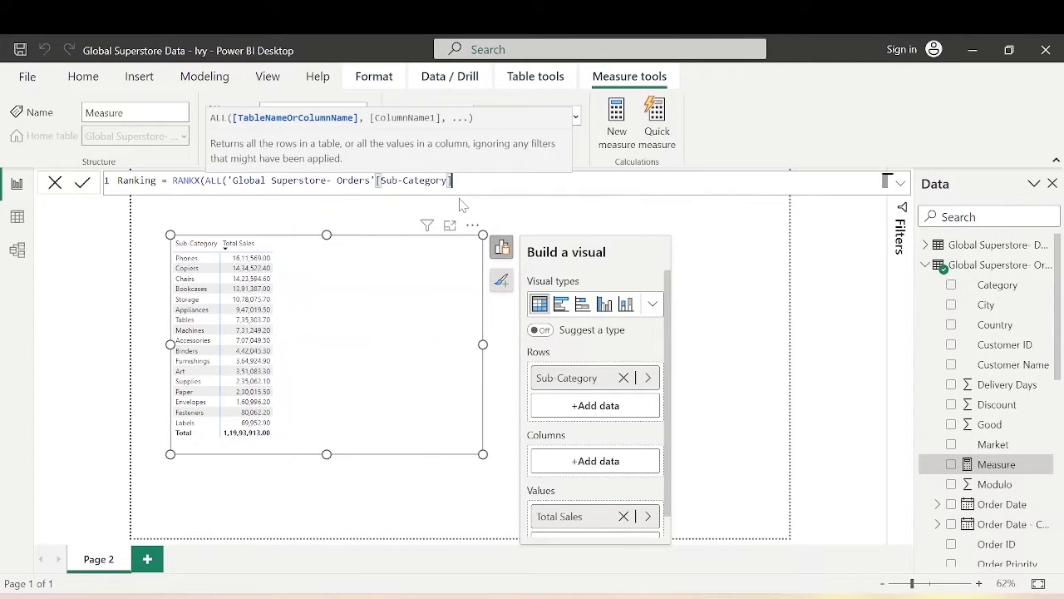
Close the ALL function and set [Total Sales] as the expression that the RANKX formula ranks by.
{"action": "type", "text": ", tot"}
{"action": "key", "text": "BackSpace"}
{"action": "key", "text": "BackSpace"}
{"action": "key", "text": "BackSpace"}
{"action": "key", "text": "BackSpace"}
{"action": "key", "text": "BackSpace"}
{"action": "type", "text": "),[Total Sales]"}
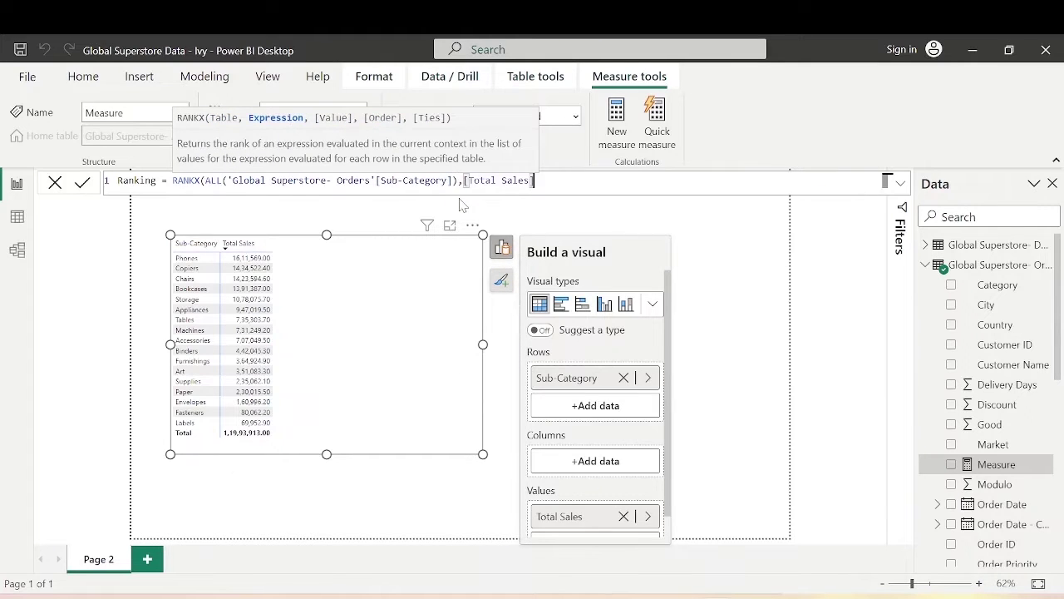
Skip the value argument, set the ranking order to DESC, and commit the Ranking measure.
{"action": "type", "text": ",,"}
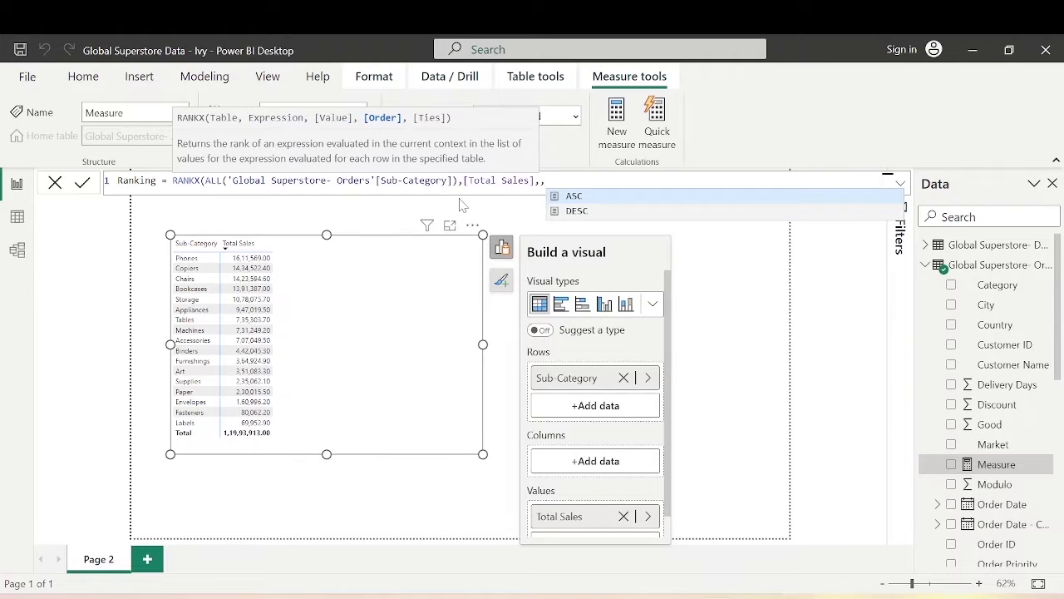
{"action": "key", "text": "Down"}
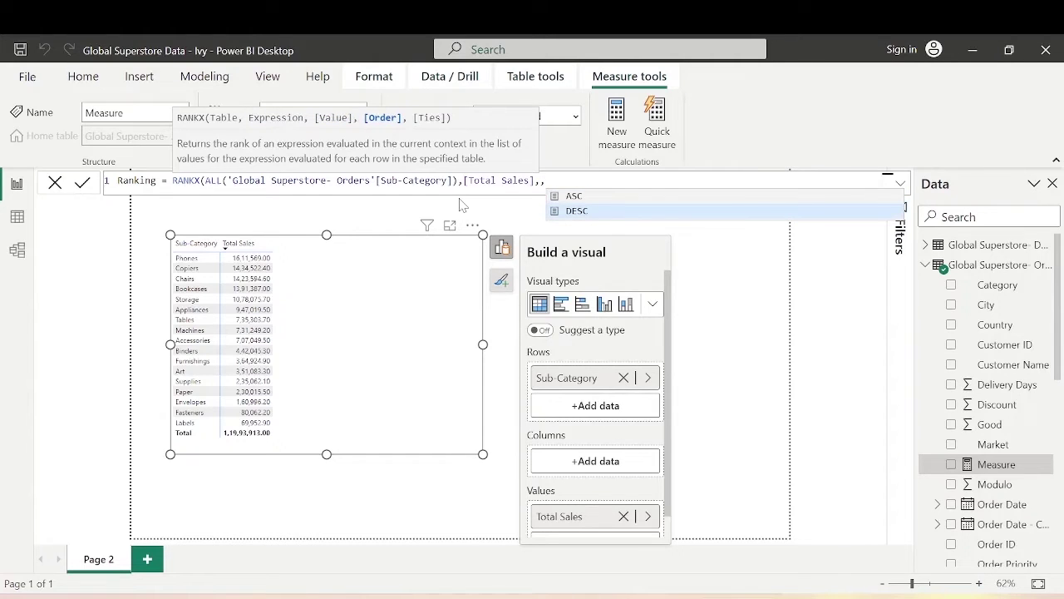
{"action": "key", "text": "Tab"}
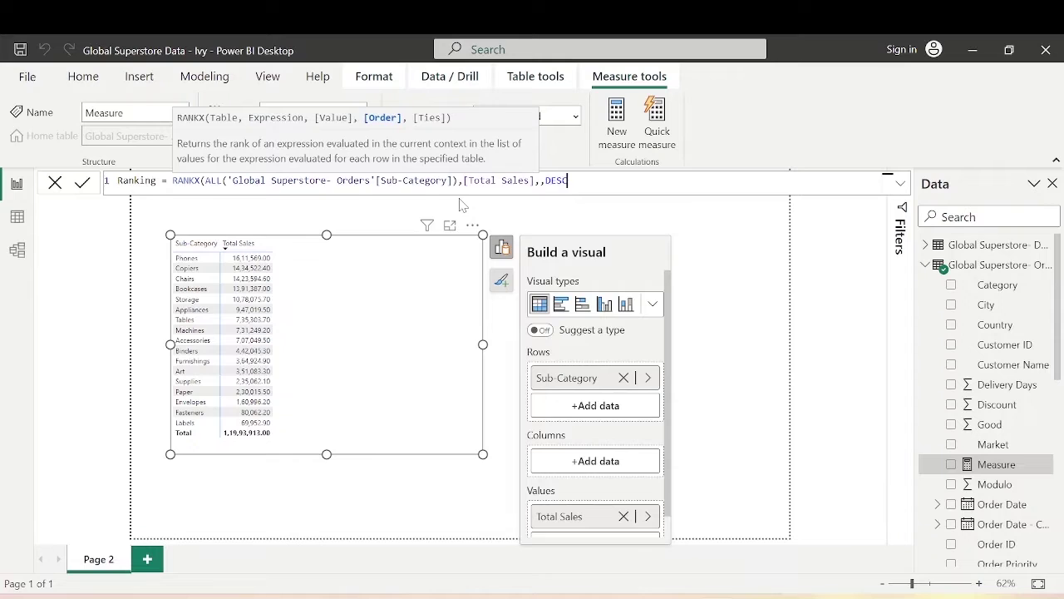
{"action": "type", "text": ")"}
{"action": "key", "text": "Return"}
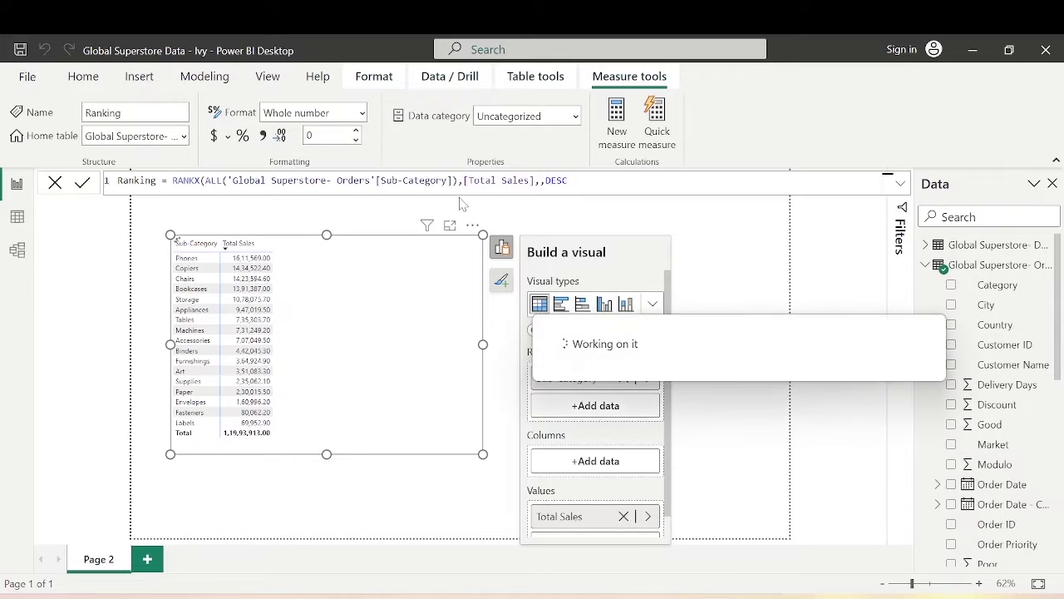
{"action": "left_click", "coordinate": [55, 182]}
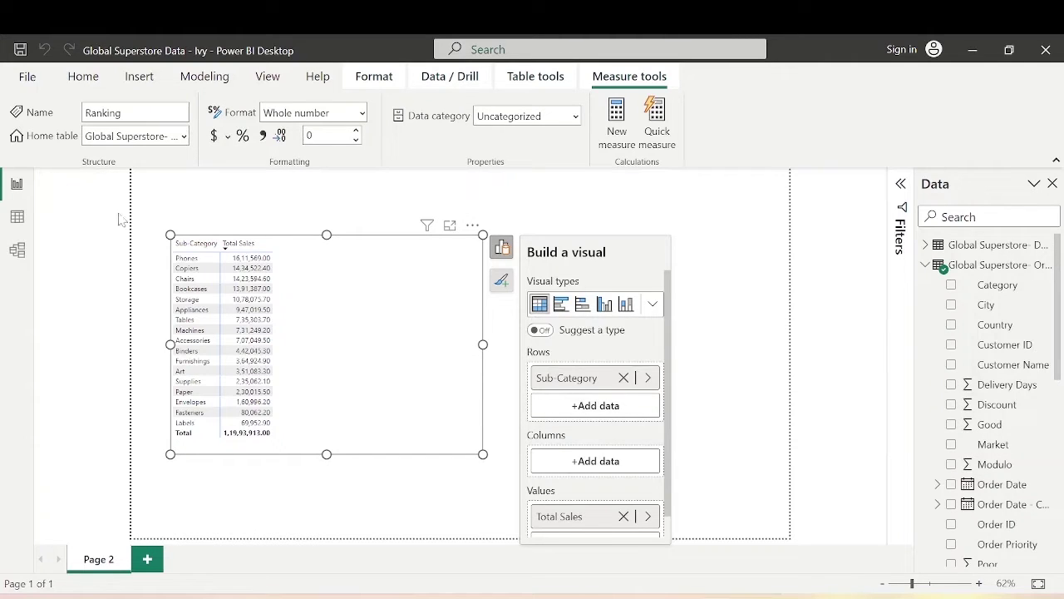
Find the Ranking measure among the data fields and add it to the matrix.
{"action": "left_click", "coordinate": [720, 245]}
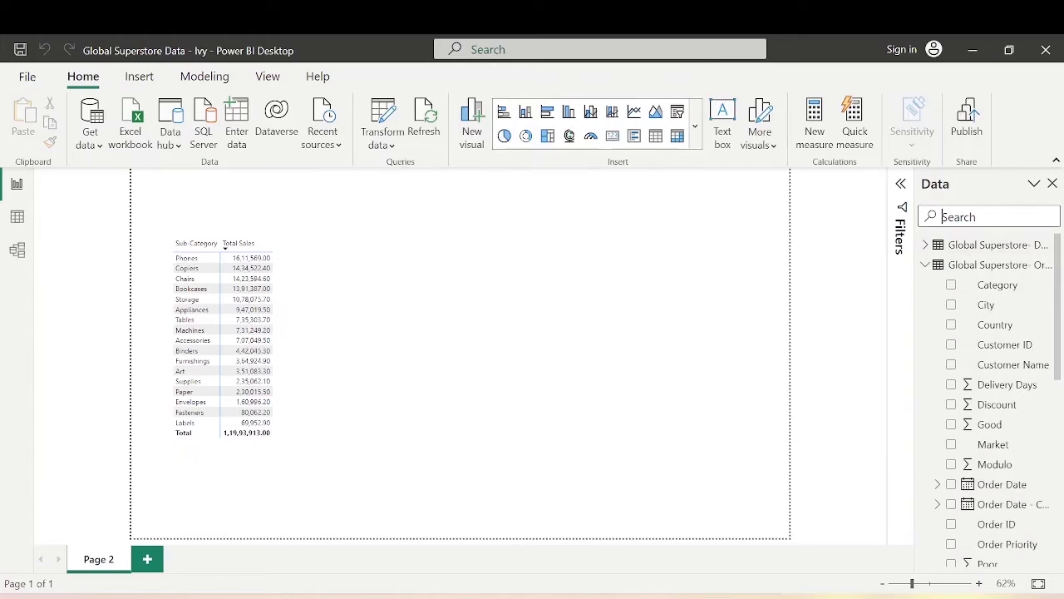
{"action": "type", "text": "ranking"}
{"action": "left_click_drag", "start_coordinate": [989, 264], "coordinate": [392, 276]}
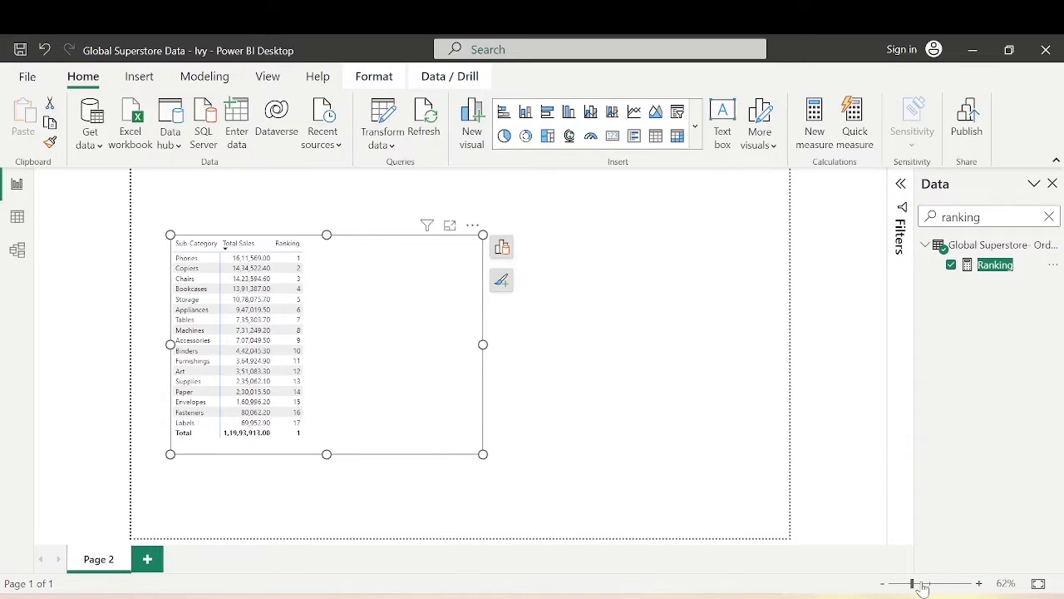
Narrow the matrix visual so that it fits more closely around its three columns.
{"action": "left_click_drag", "start_coordinate": [913, 583], "coordinate": [923, 586]}
{"action": "left_click_drag", "start_coordinate": [515, 266], "coordinate": [309, 240]}
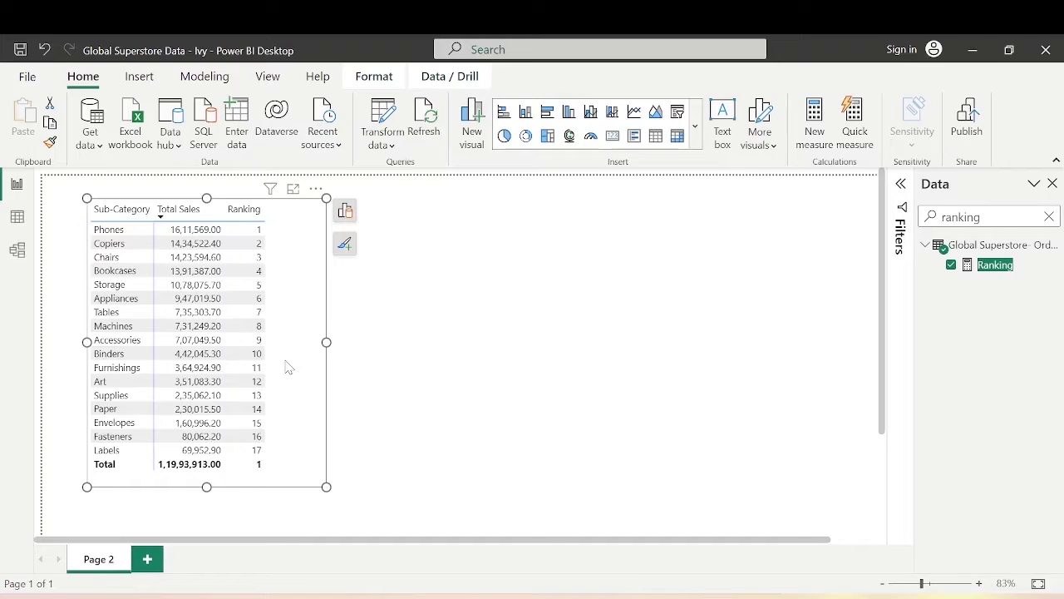
{"action": "left_click", "coordinate": [431, 358]}
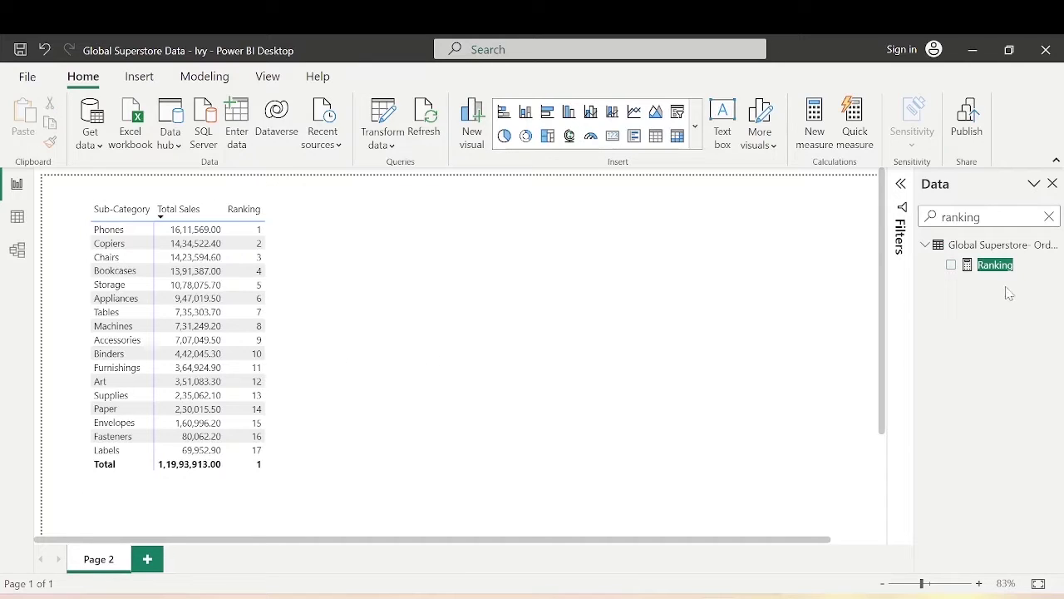
Open the Ranking measure's formula and store the RANKX expression in a variable named _rankvisible on a new line.
{"action": "left_click", "coordinate": [995, 265]}
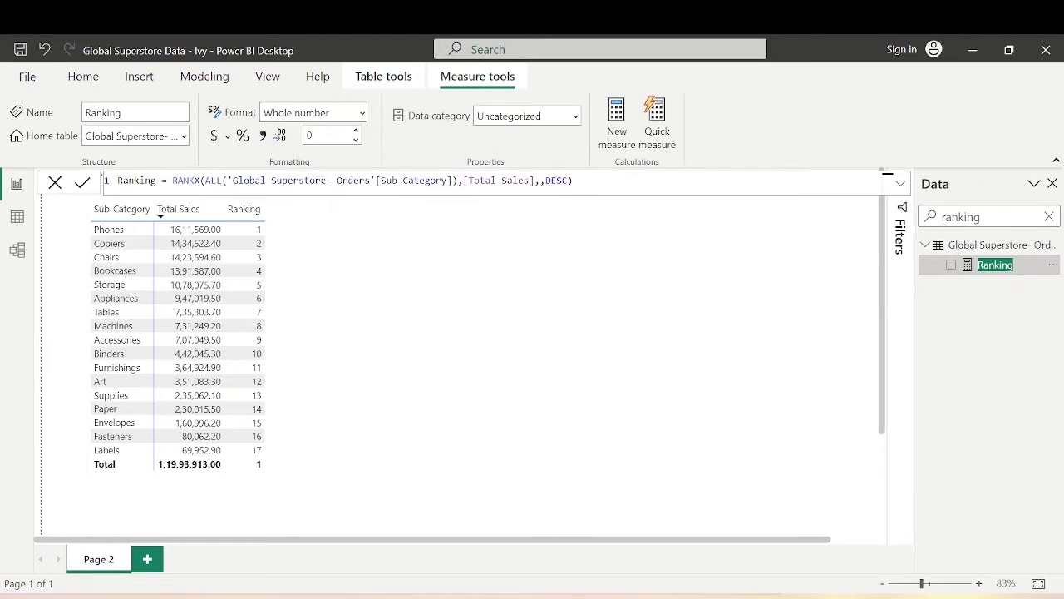
{"action": "key", "text": "ctrl+Right"}
{"action": "key", "text": "ctrl+Right"}
{"action": "key", "text": "shift+Return"}
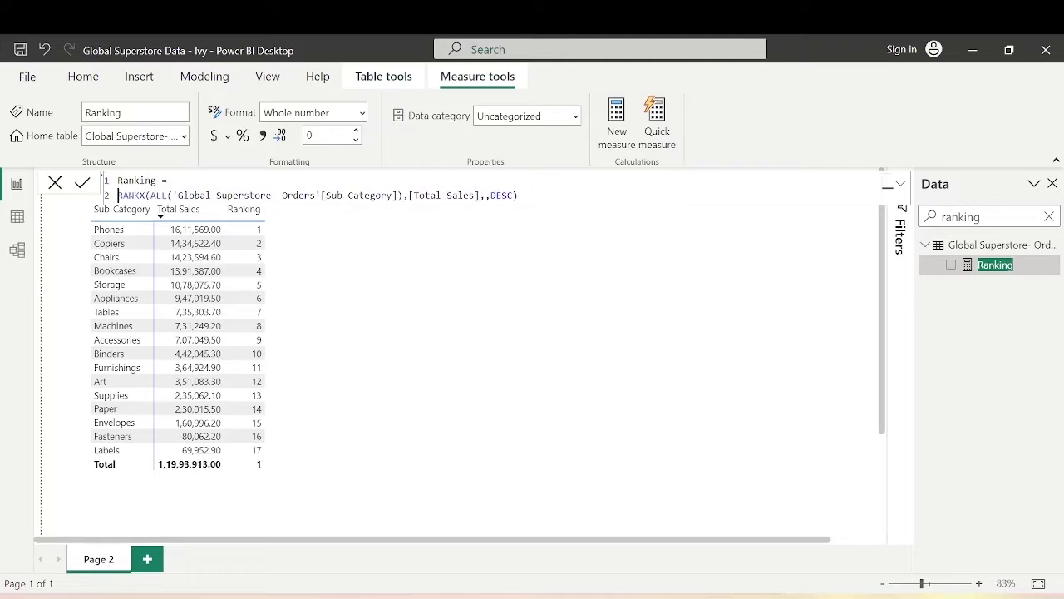
{"action": "type", "text": "var"}
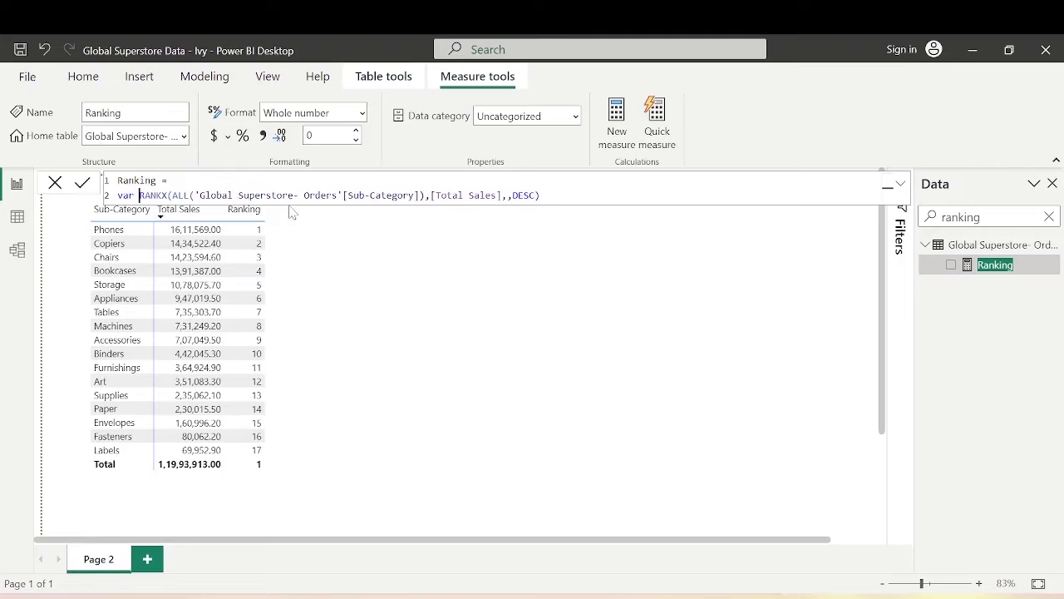
{"action": "type", "text": " _rank"}
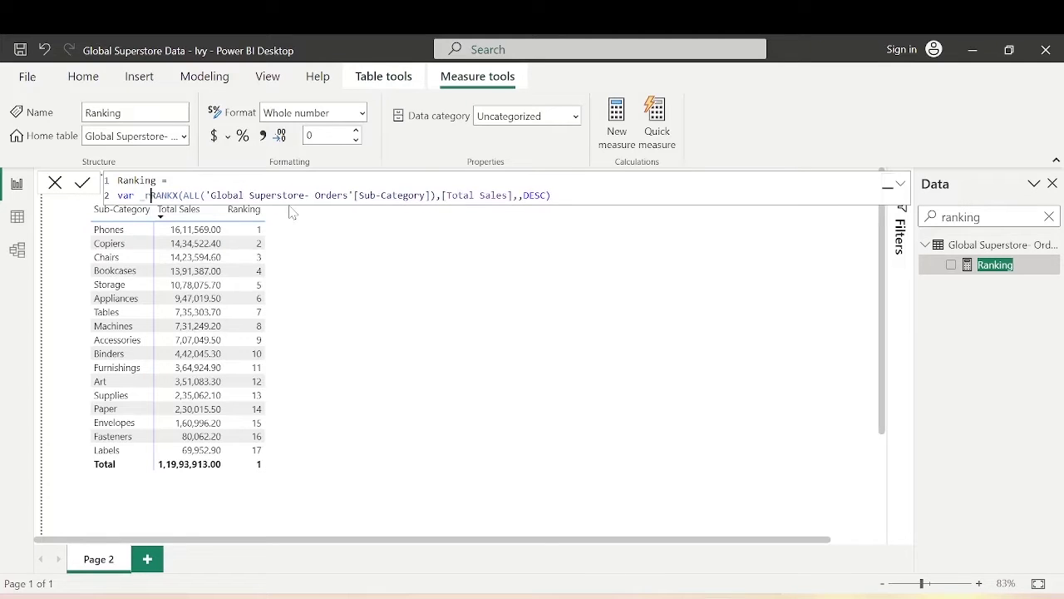
{"action": "type", "text": "ible ="}
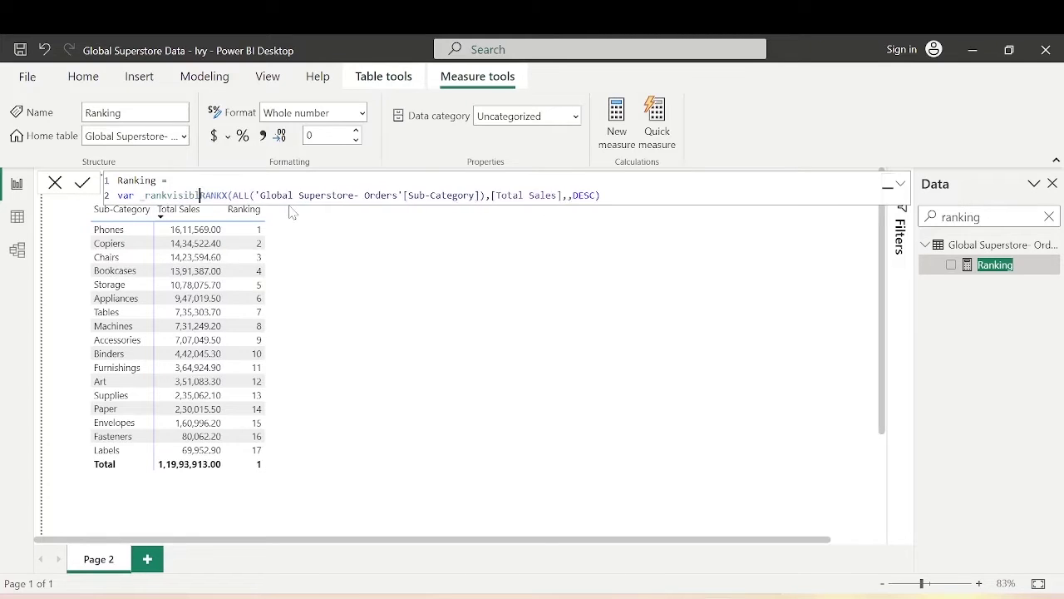
Add a return clause with IF(_rankvisible<=3,[Total Sales]) below the variable and commit the Ranking measure.
{"action": "left_click", "coordinate": [251, 196]}
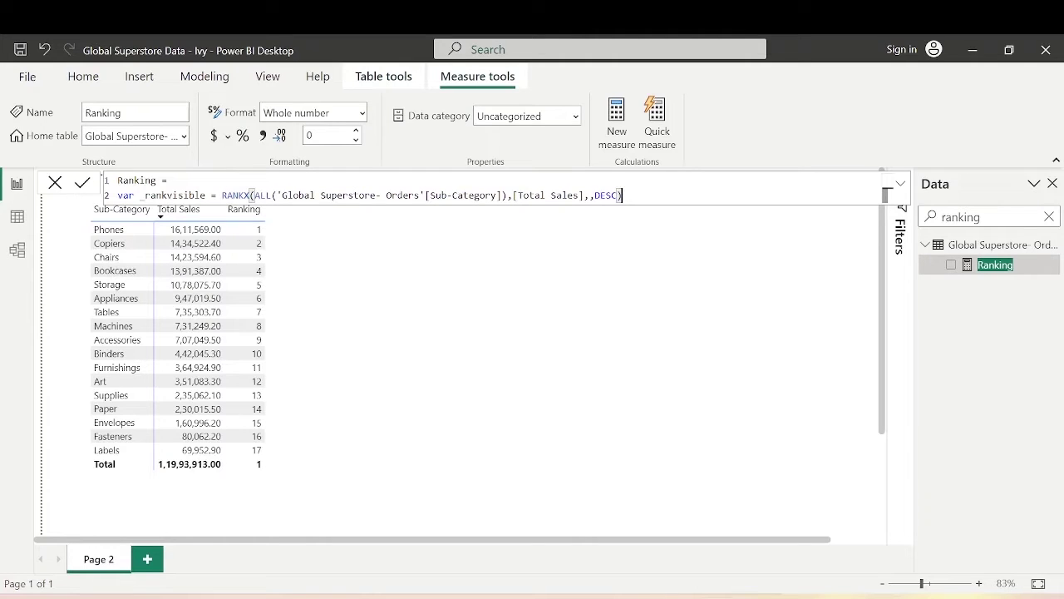
{"action": "key", "text": "shift+Return"}
{"action": "type", "text": "return"}
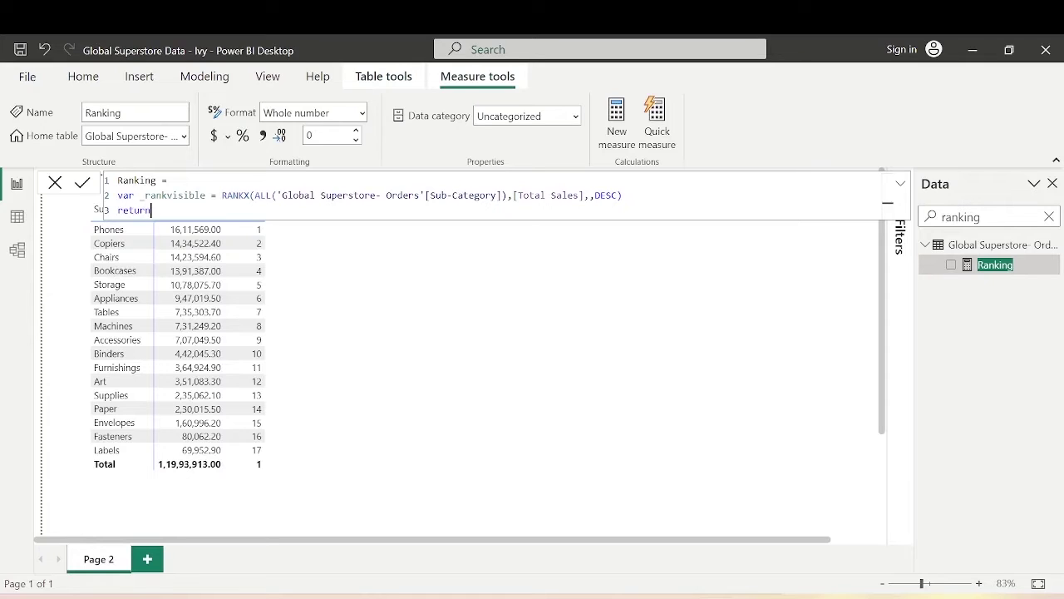
{"action": "key", "text": "shift+Return"}
{"action": "type", "text": "IF("}
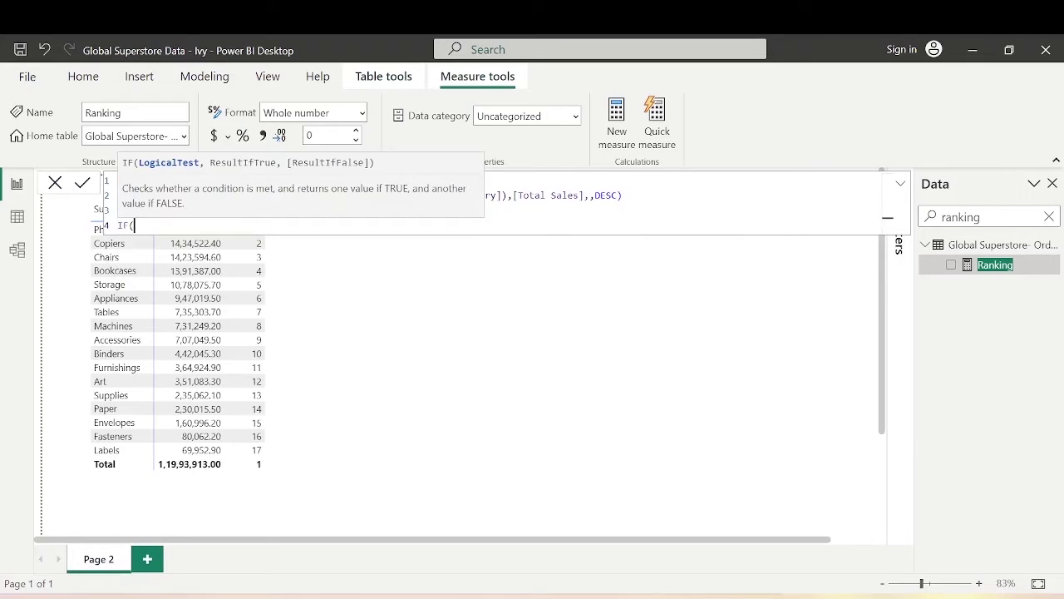
{"action": "type", "text": "rank"}
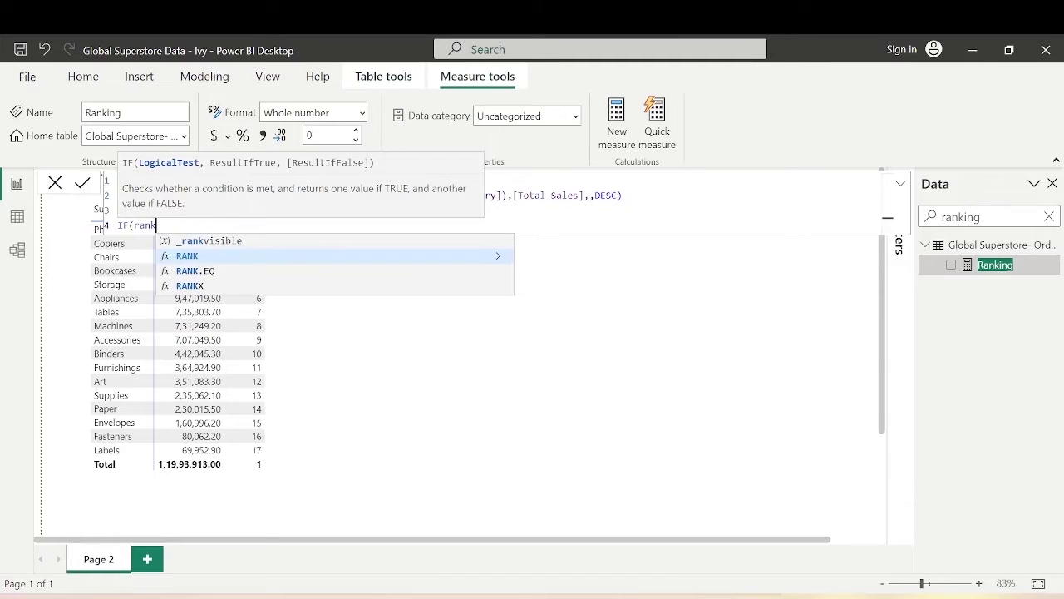
{"action": "key", "text": "Up"}
{"action": "key", "text": "Tab"}
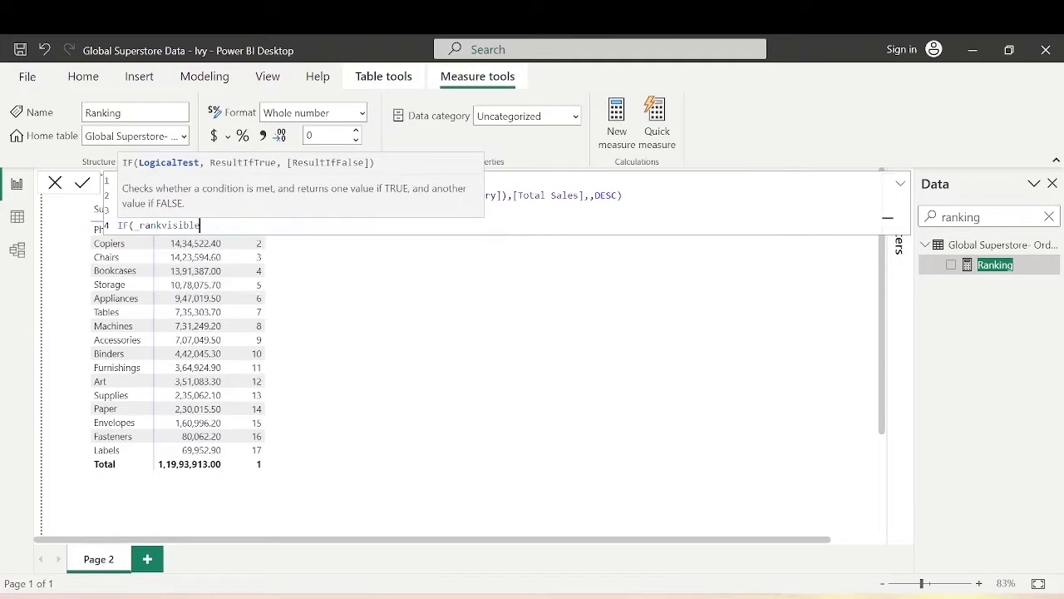
{"action": "type", "text": "<=3,tot"}
{"action": "key", "text": "Tab"}
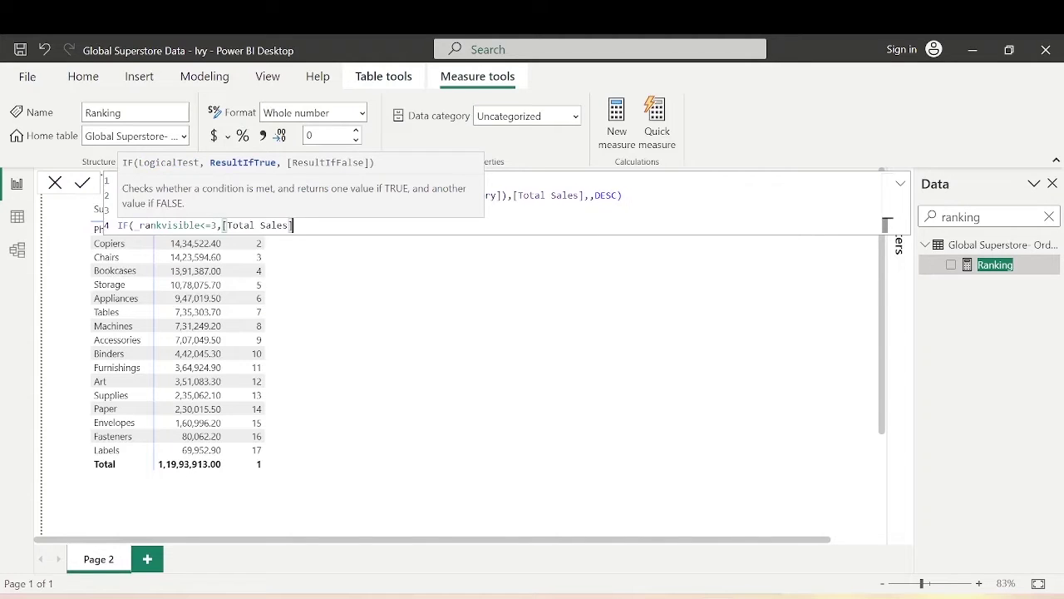
{"action": "type", "text": ")"}
{"action": "key", "text": "Return"}
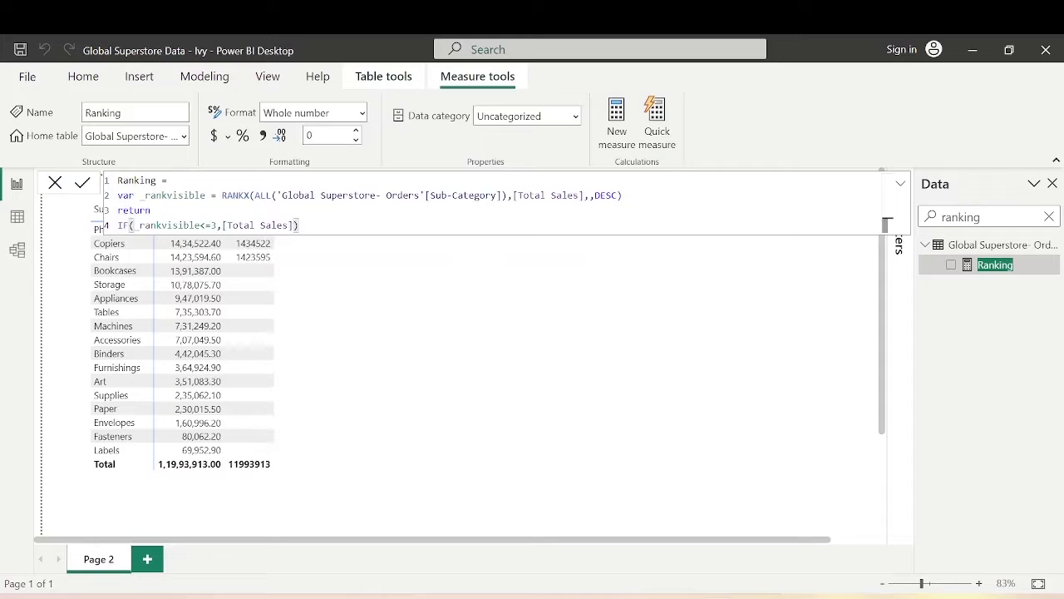
{"action": "left_click", "coordinate": [55, 183]}
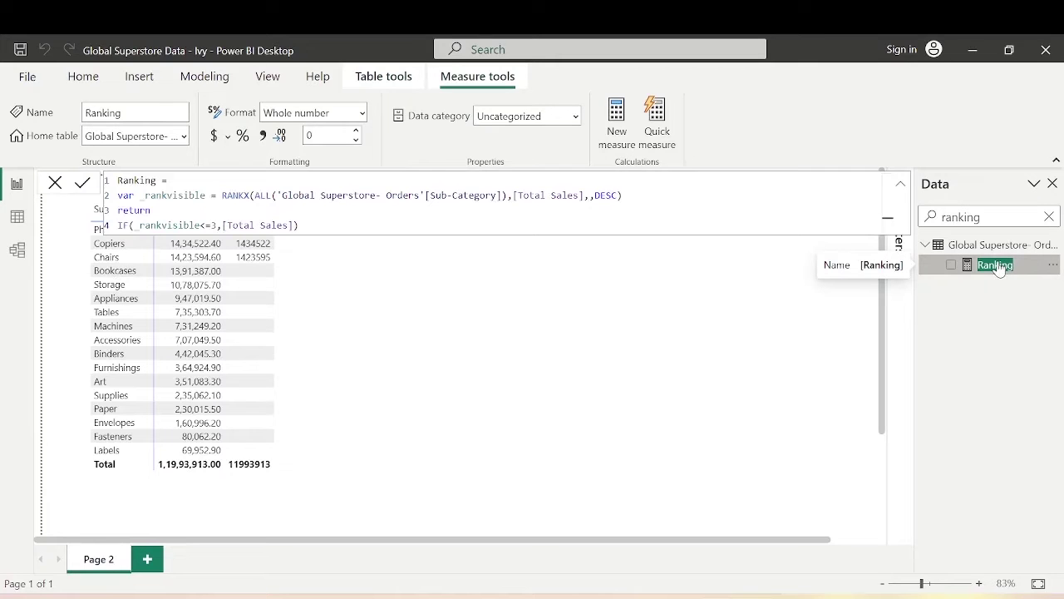
Create a whole-number numeric range parameter named Ranking Option with a minimum of 1, including its slicer on the page.
{"action": "left_click", "coordinate": [83, 76]}
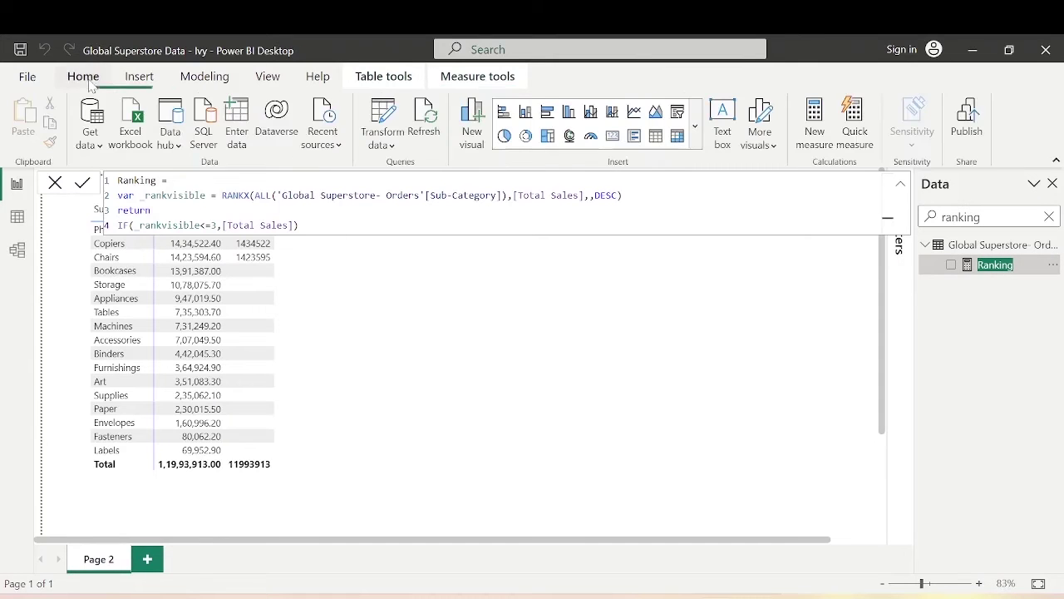
{"action": "left_click", "coordinate": [194, 78]}
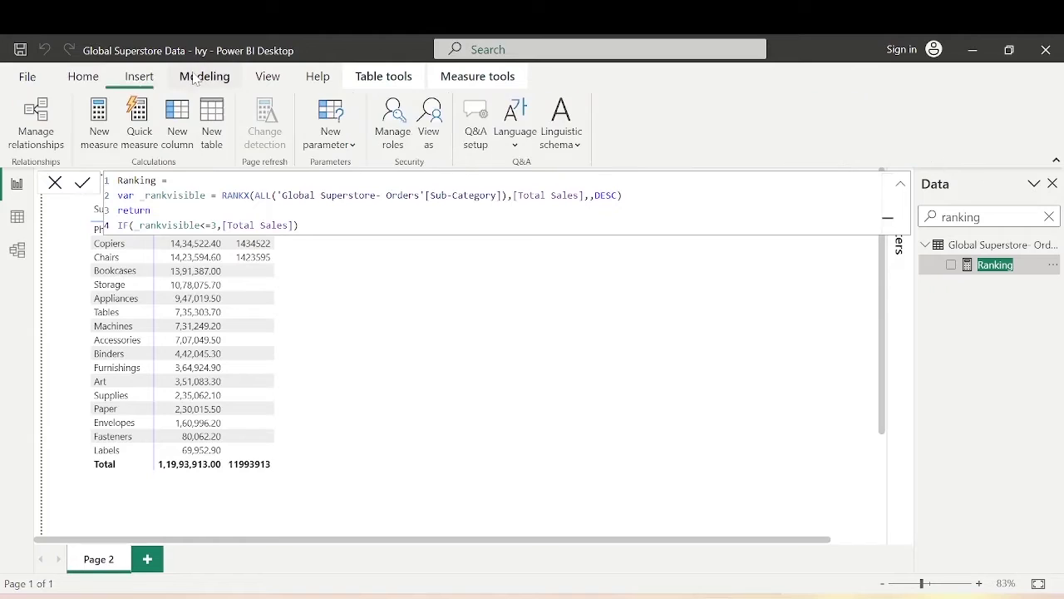
{"action": "left_click", "coordinate": [350, 152]}
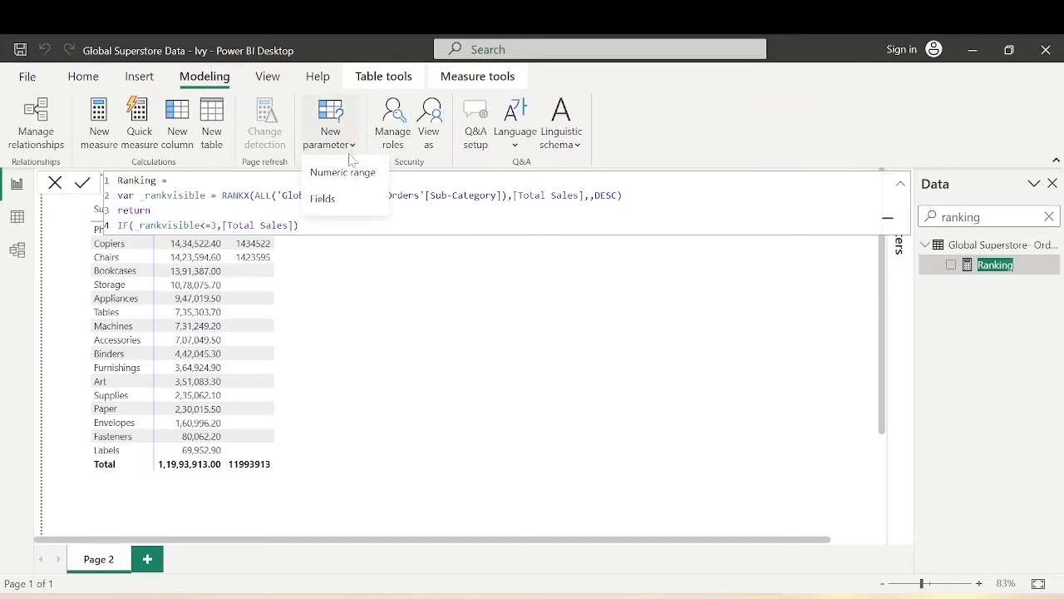
{"action": "left_click", "coordinate": [343, 171]}
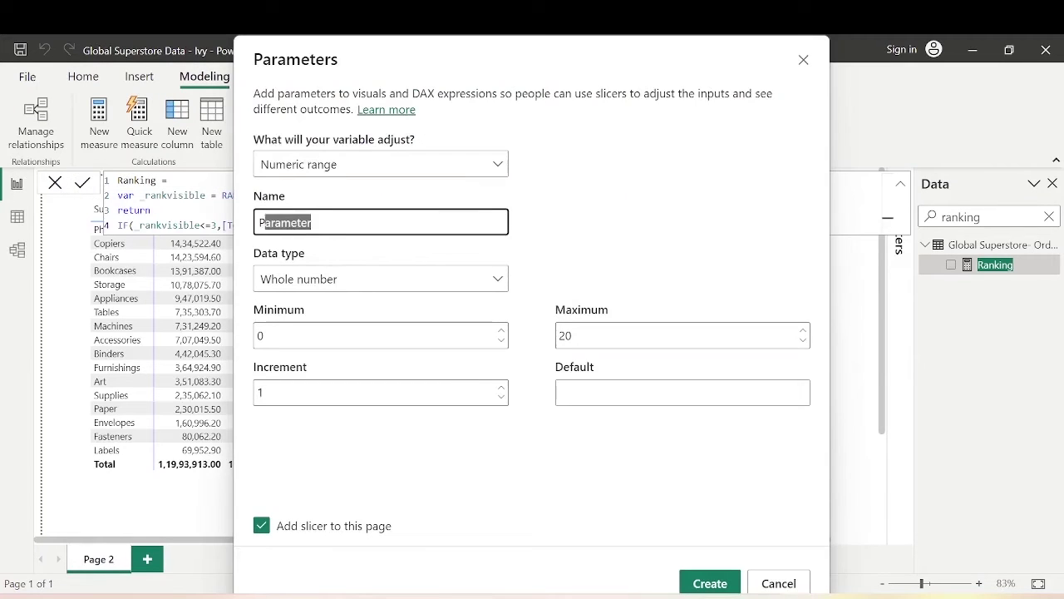
{"action": "key", "text": "BackSpace"}
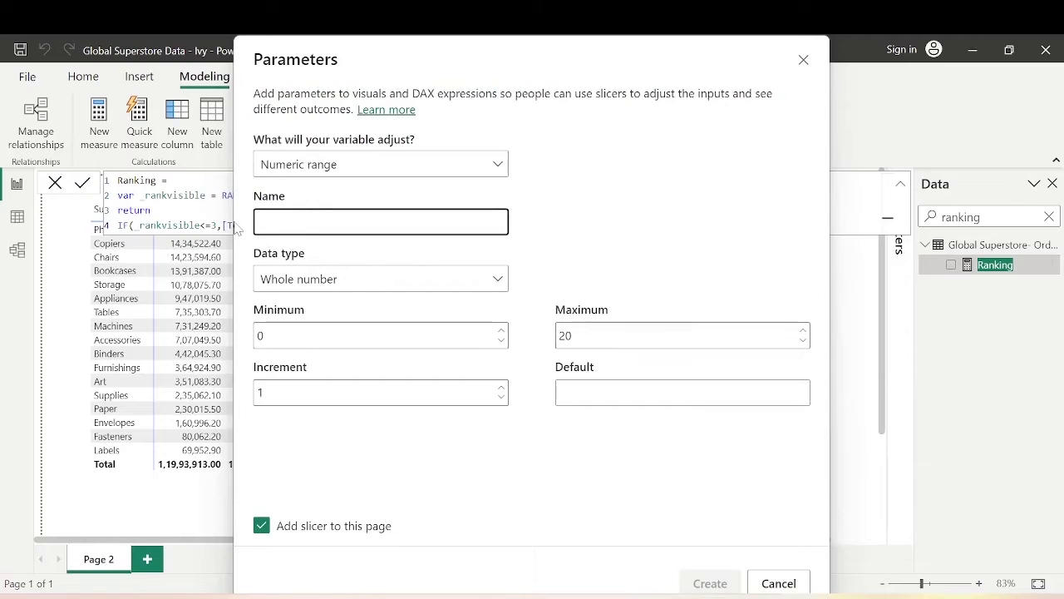
{"action": "type", "text": "Ranking Option"}
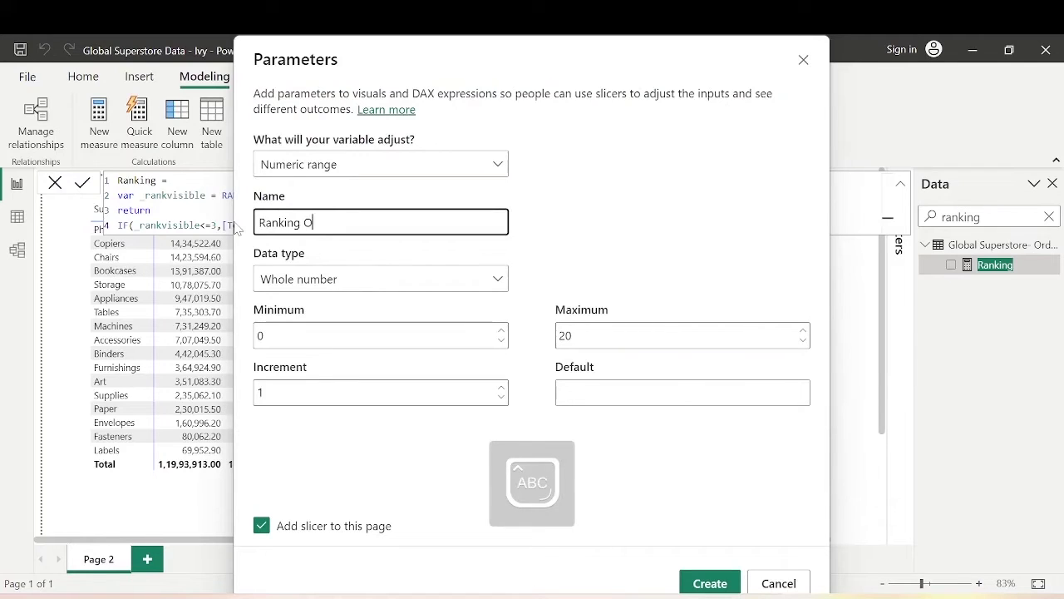
{"action": "left_click", "coordinate": [295, 335]}
{"action": "key", "text": "BackSpace"}
{"action": "type", "text": "1"}
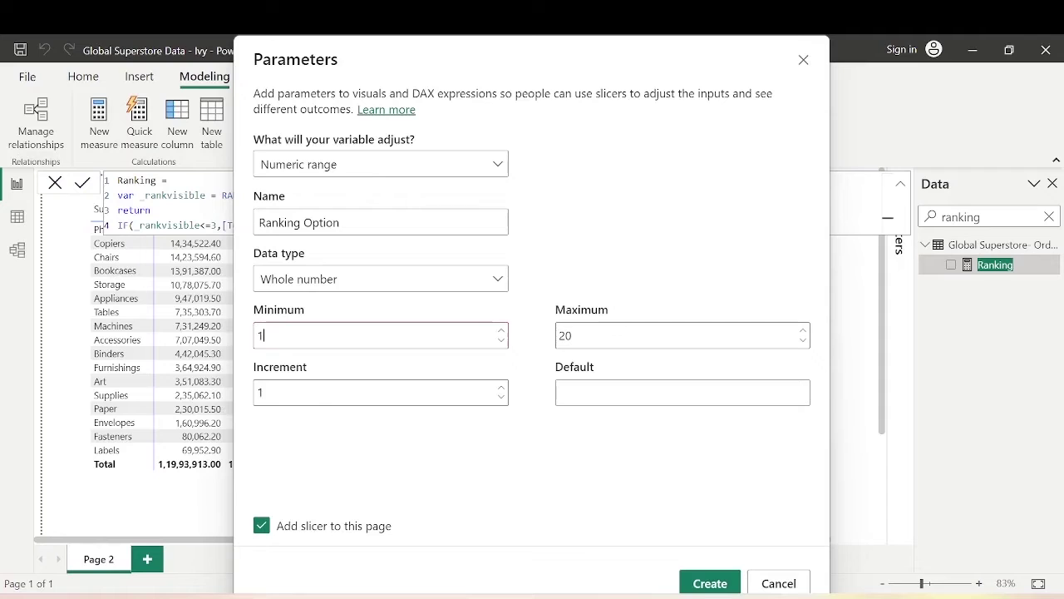
{"action": "left_click", "coordinate": [717, 585]}
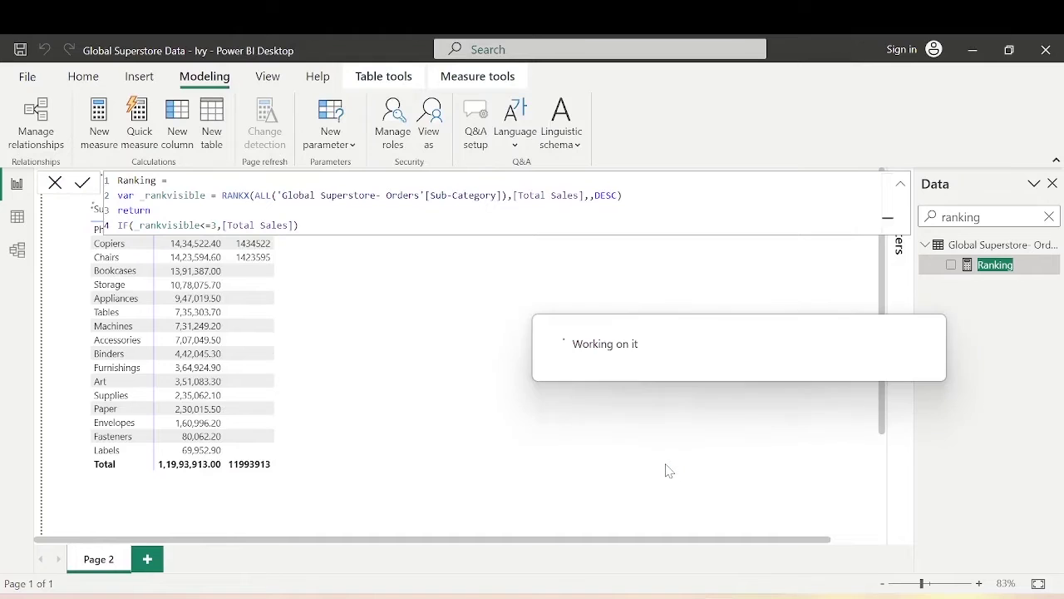
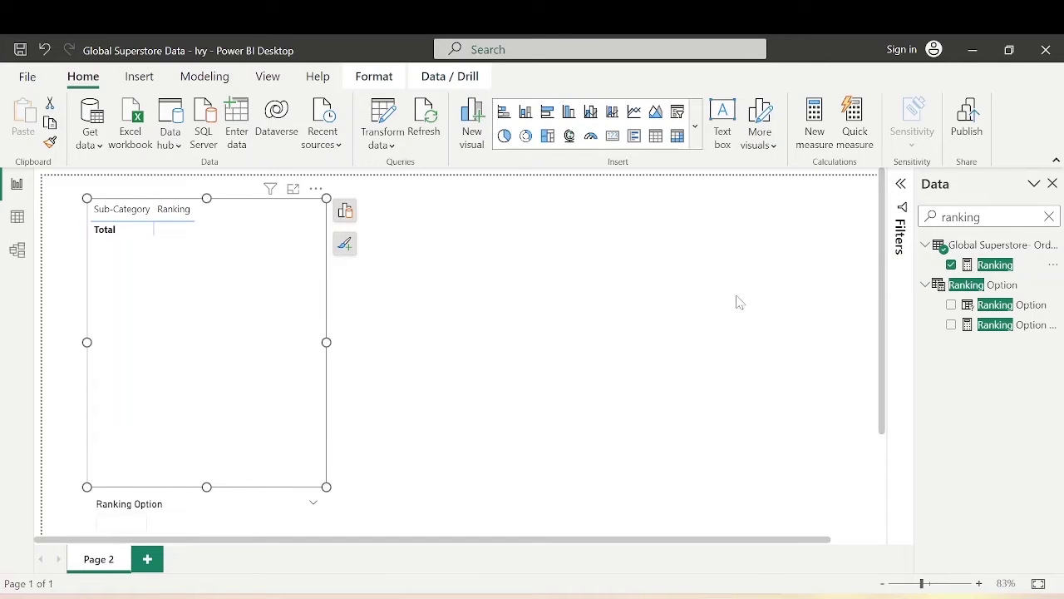
Place the Ranking Option parameter field in a new visual of its own, separate from the matrix.
{"action": "left_click", "coordinate": [951, 304]}
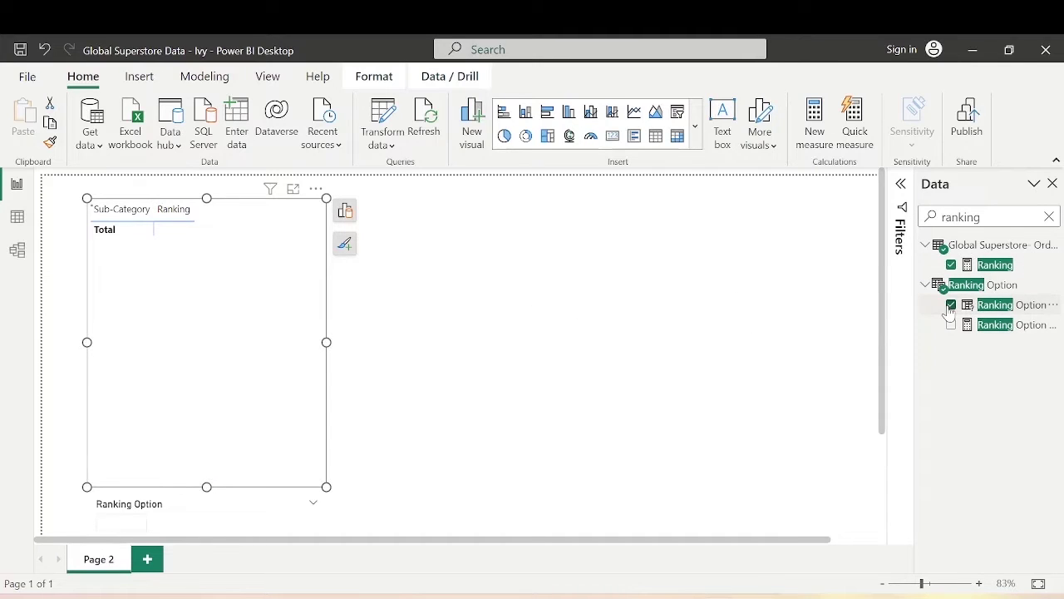
{"action": "left_click", "coordinate": [951, 305]}
{"action": "left_click", "coordinate": [755, 328]}
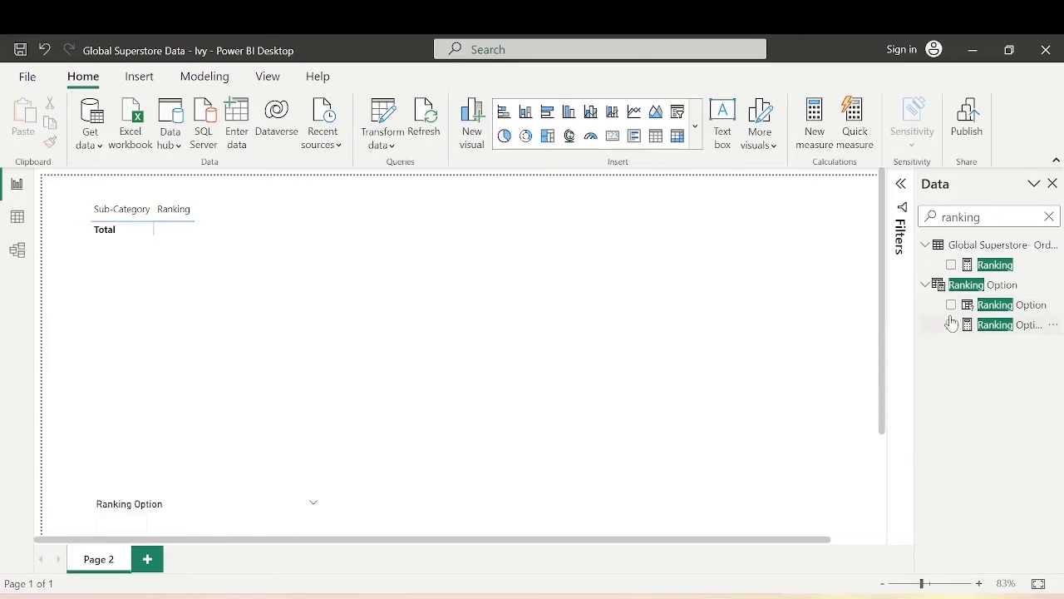
{"action": "left_click", "coordinate": [951, 304]}
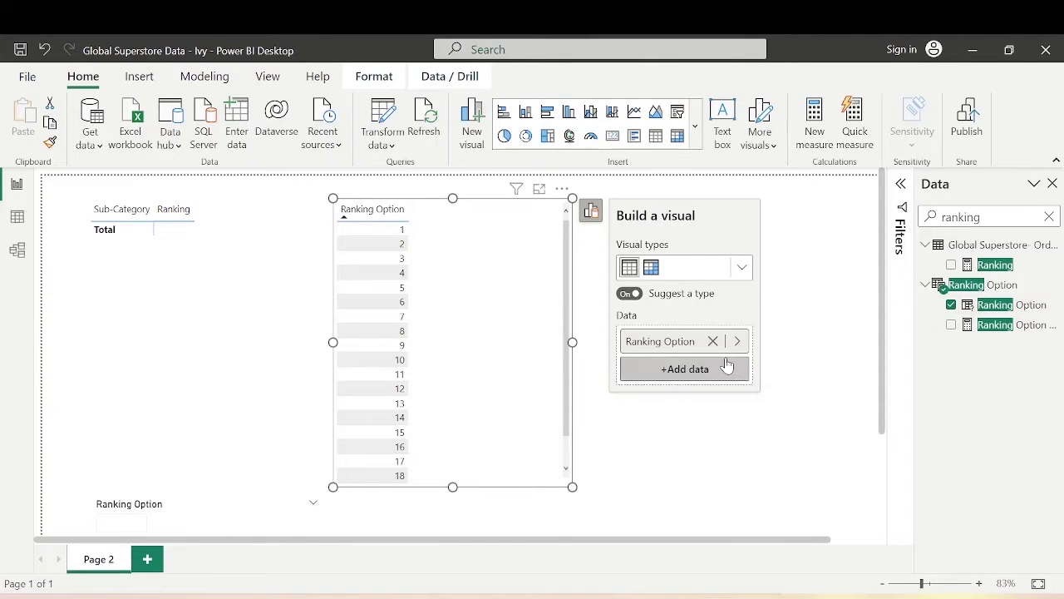
Replace the Ranking Option table visual with a new slicer holding the Ranking Option parameter field.
{"action": "left_click", "coordinate": [695, 126]}
{"action": "left_click", "coordinate": [680, 117]}
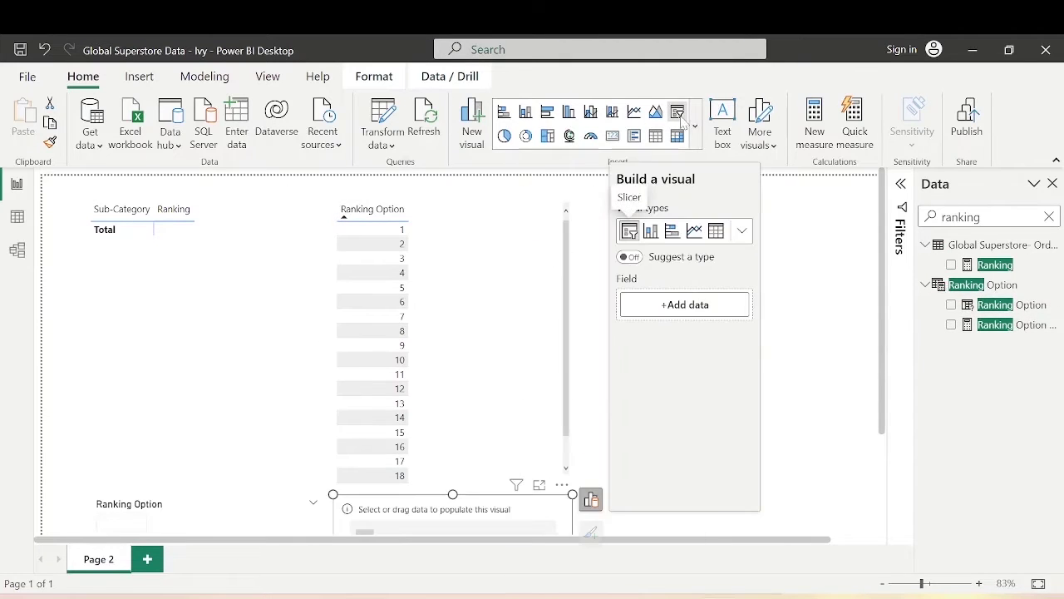
{"action": "left_click", "coordinate": [562, 188]}
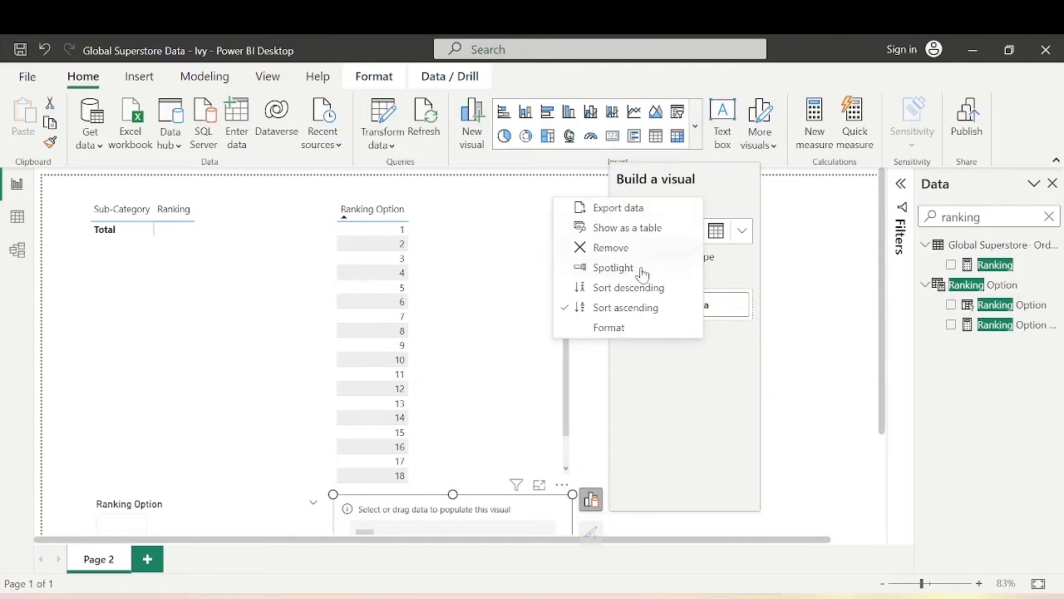
{"action": "left_click", "coordinate": [643, 257]}
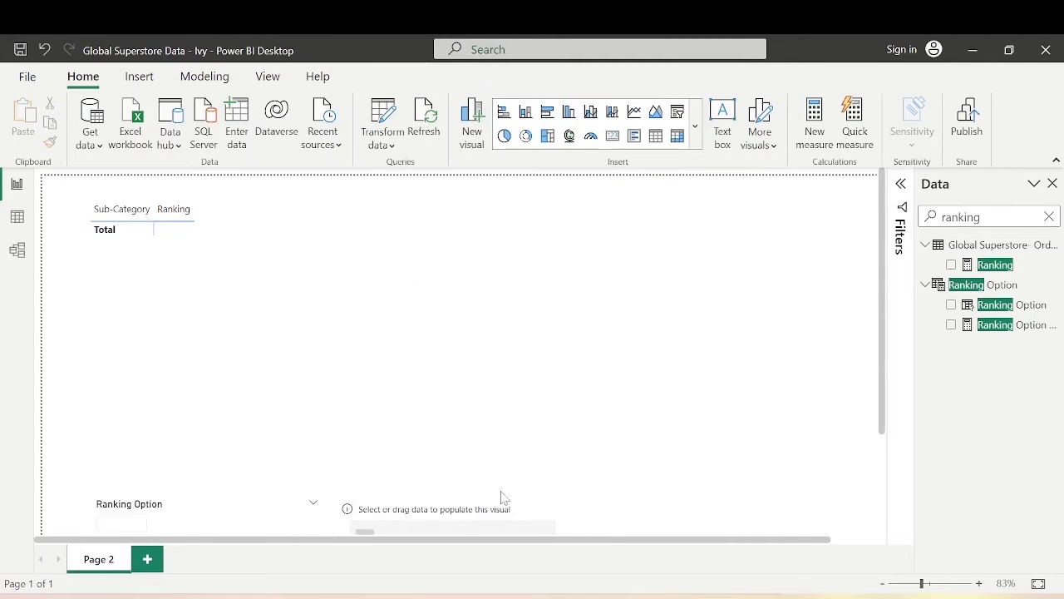
{"action": "left_click", "coordinate": [951, 305]}
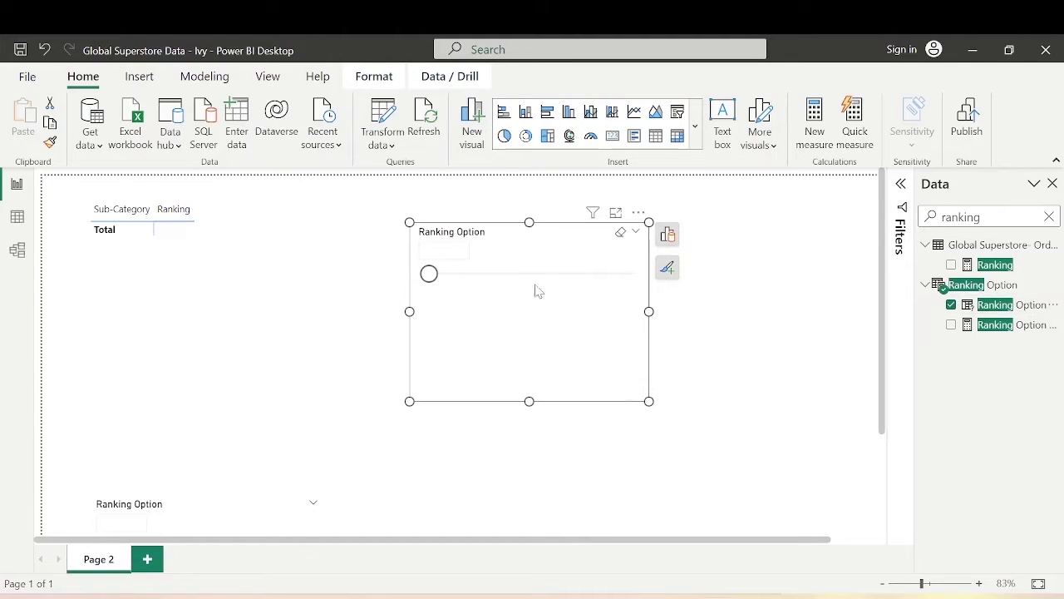
Try the Ranking Option slicer at 2, 4 and 5, with the matrix sorted by Ranking in descending order.
{"action": "left_click", "coordinate": [440, 250]}
{"action": "left_click_drag", "start_coordinate": [435, 278], "coordinate": [443, 279]}
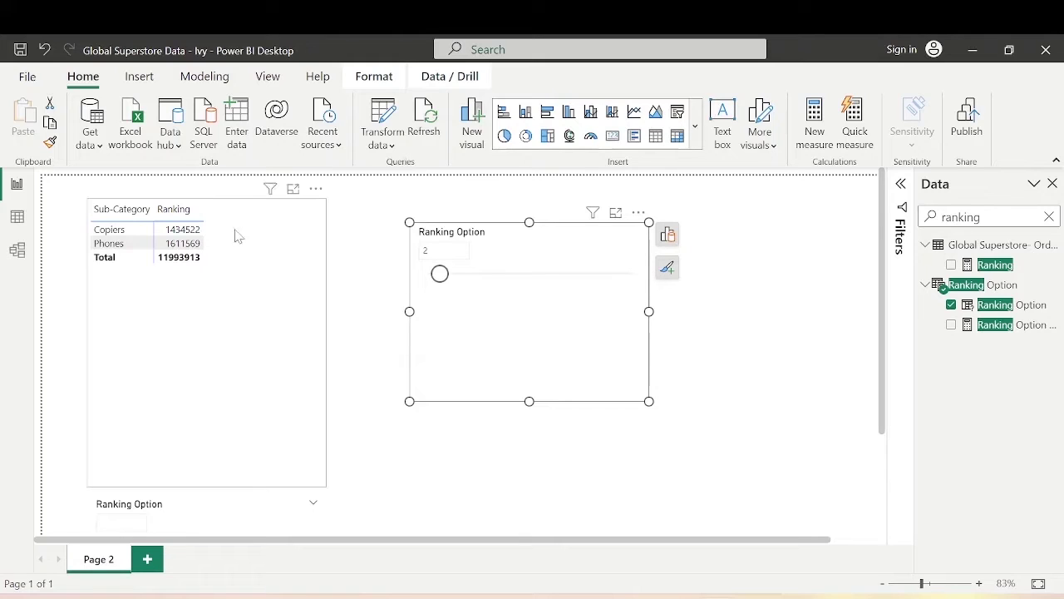
{"action": "left_click", "coordinate": [167, 210]}
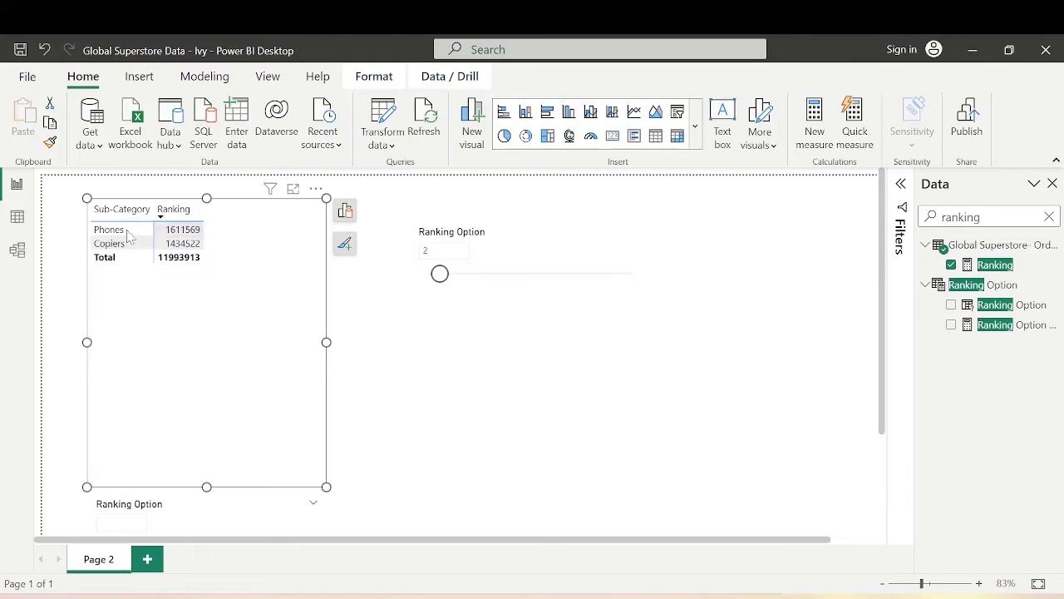
{"action": "left_click_drag", "start_coordinate": [441, 275], "coordinate": [463, 275]}
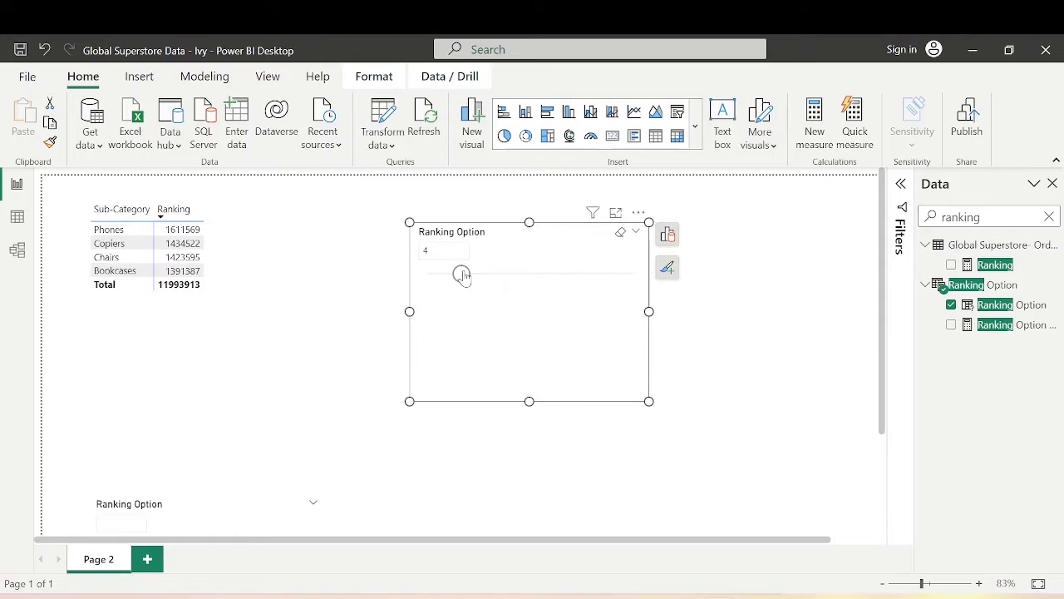
{"action": "left_click_drag", "start_coordinate": [462, 275], "coordinate": [472, 275]}
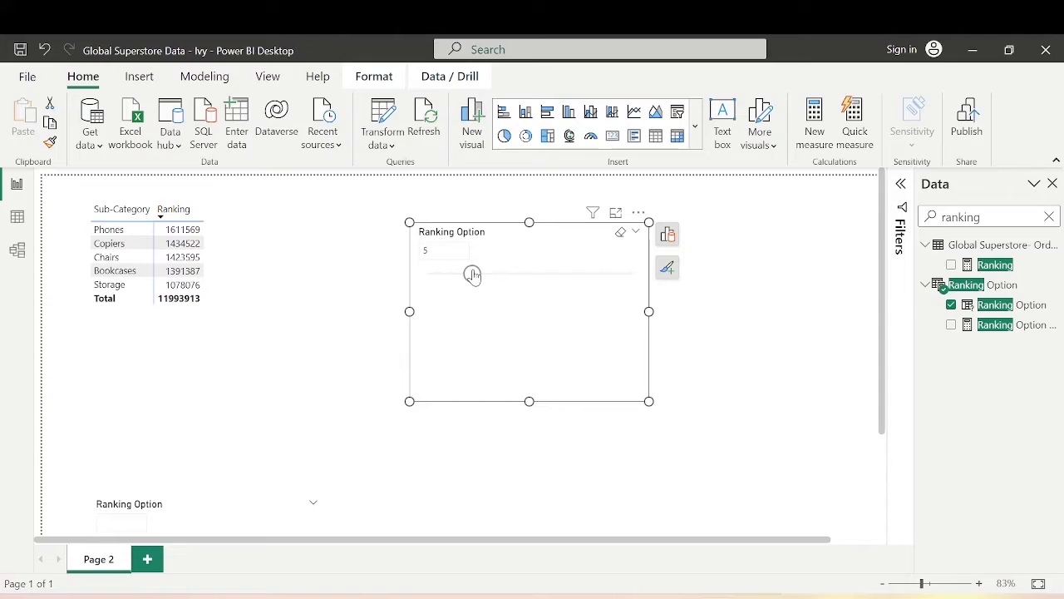
Shrink the new Ranking Option slicer and move it close beside the Sub-Category matrix.
{"action": "left_click_drag", "start_coordinate": [648, 401], "coordinate": [582, 298]}
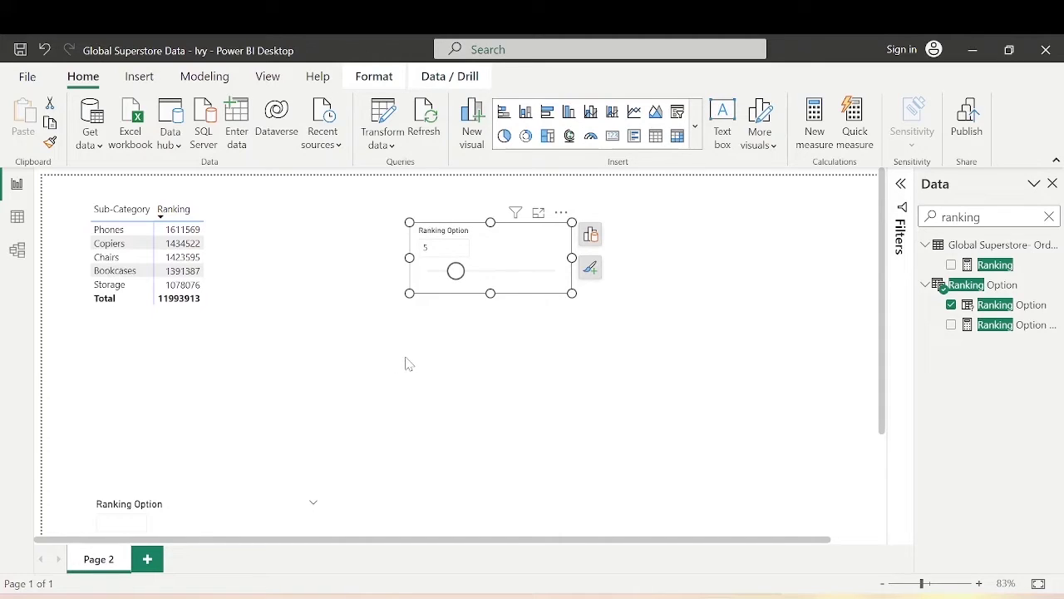
{"action": "left_click", "coordinate": [372, 327]}
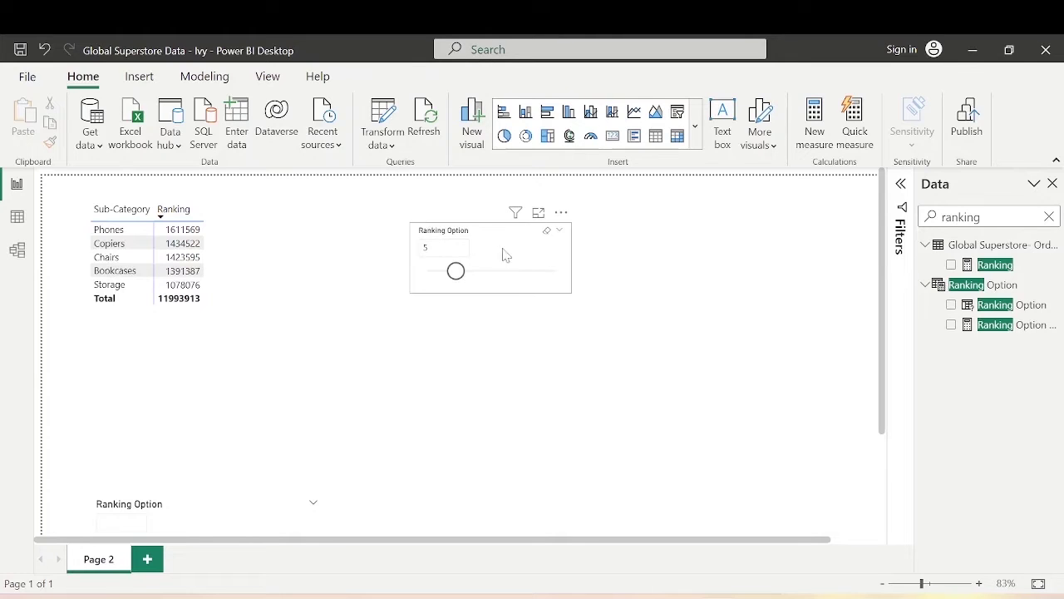
{"action": "left_click_drag", "start_coordinate": [506, 252], "coordinate": [381, 242]}
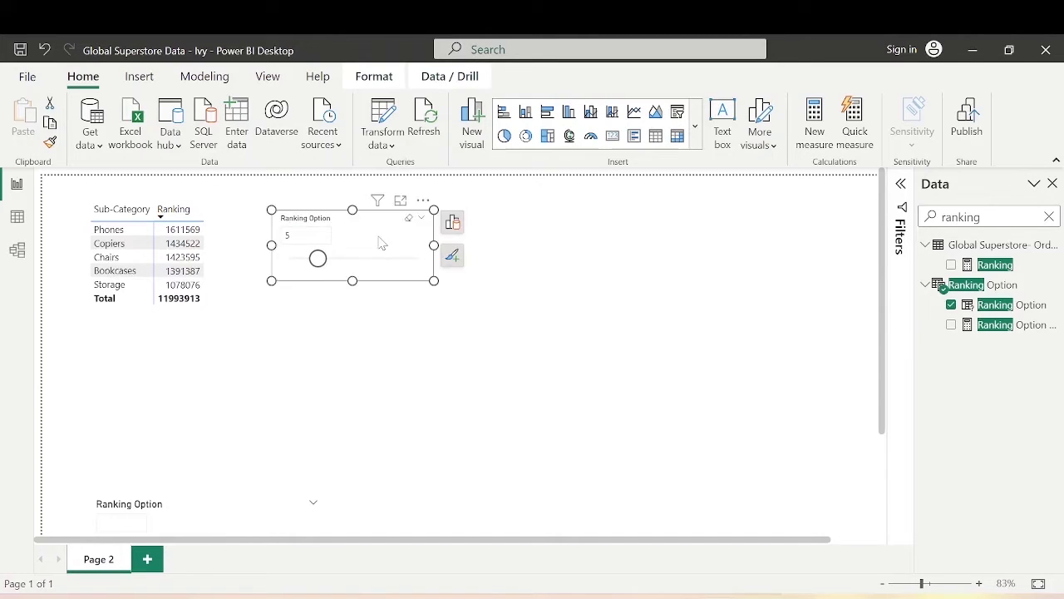
{"action": "left_click", "coordinate": [782, 426]}
Create a new calculated table in Data view and begin its formula with the name TopBottom.
{"action": "left_click", "coordinate": [1050, 217]}
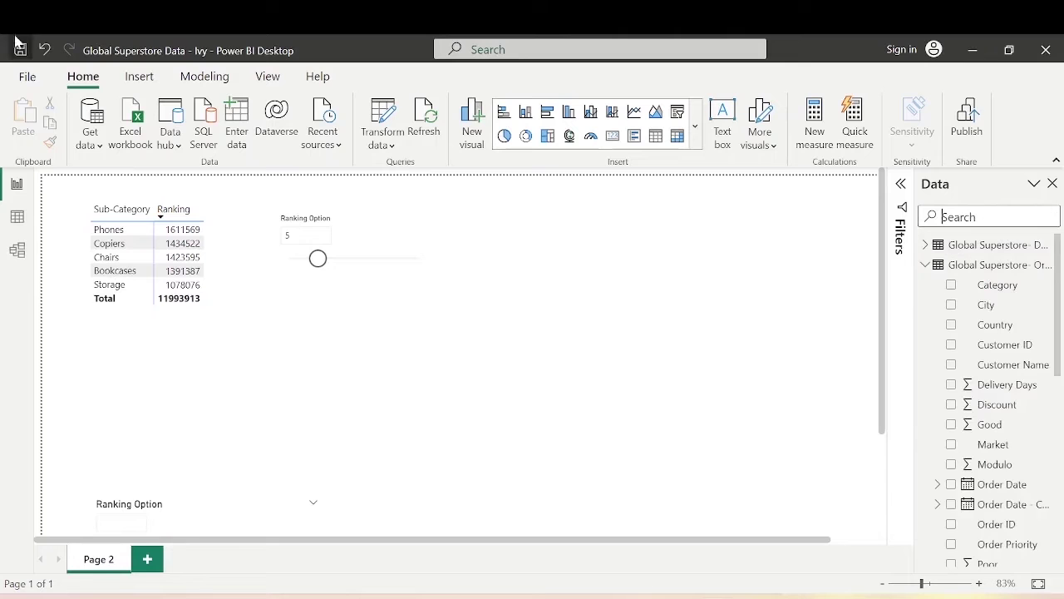
{"action": "left_click", "coordinate": [19, 186]}
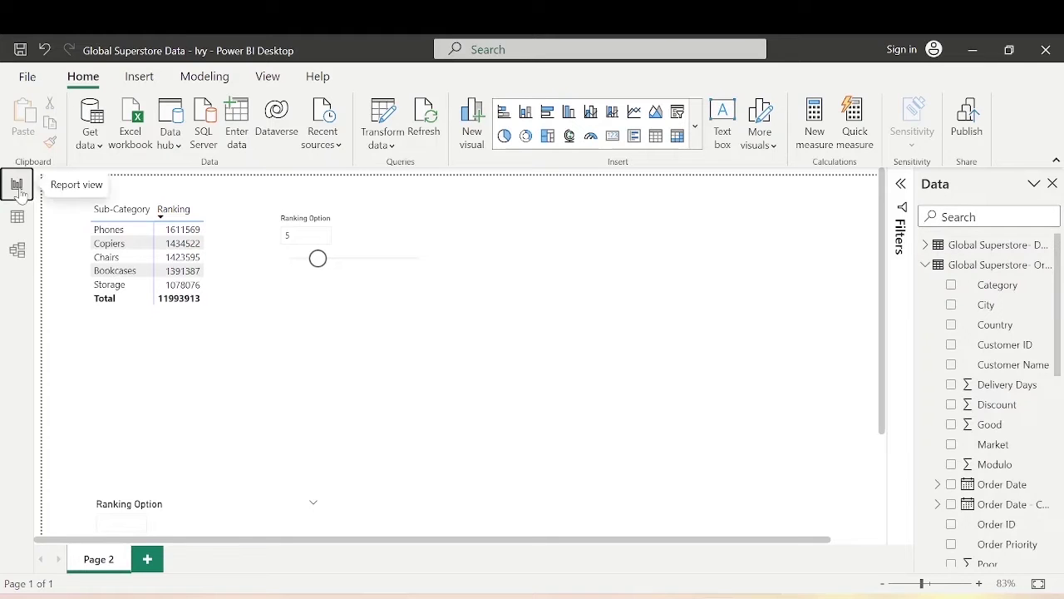
{"action": "left_click", "coordinate": [18, 219]}
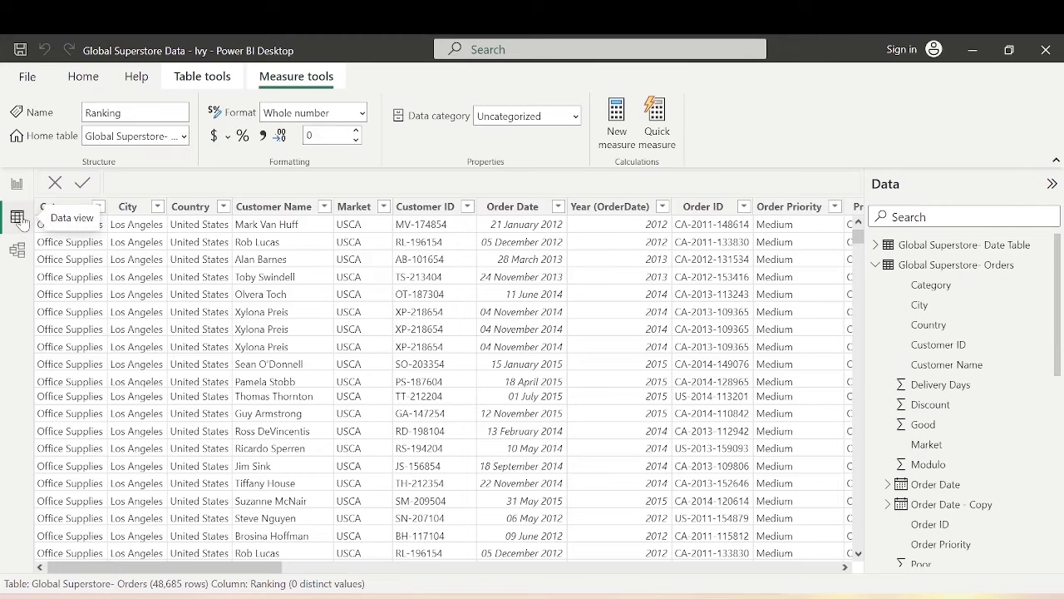
{"action": "left_click", "coordinate": [202, 75]}
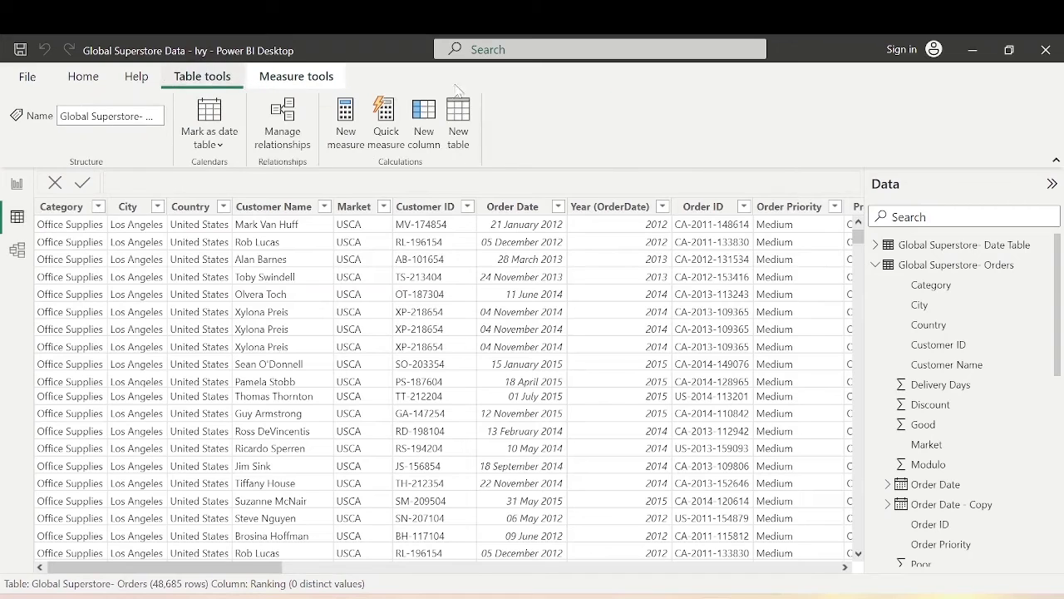
{"action": "left_click", "coordinate": [459, 120]}
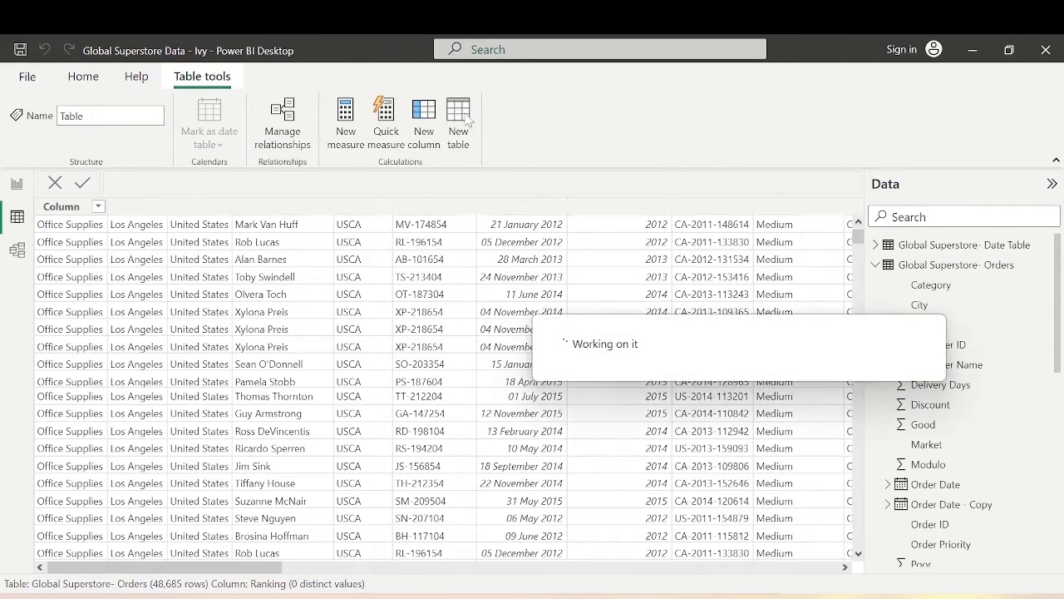
{"action": "key", "text": "BackSpace"}
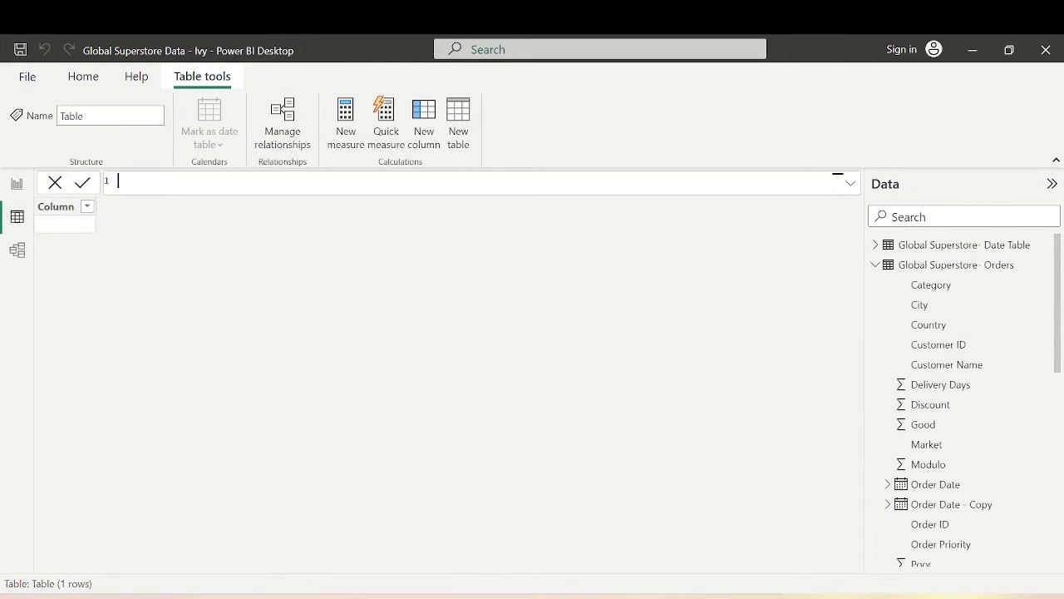
{"action": "type", "text": "TopBotto"}
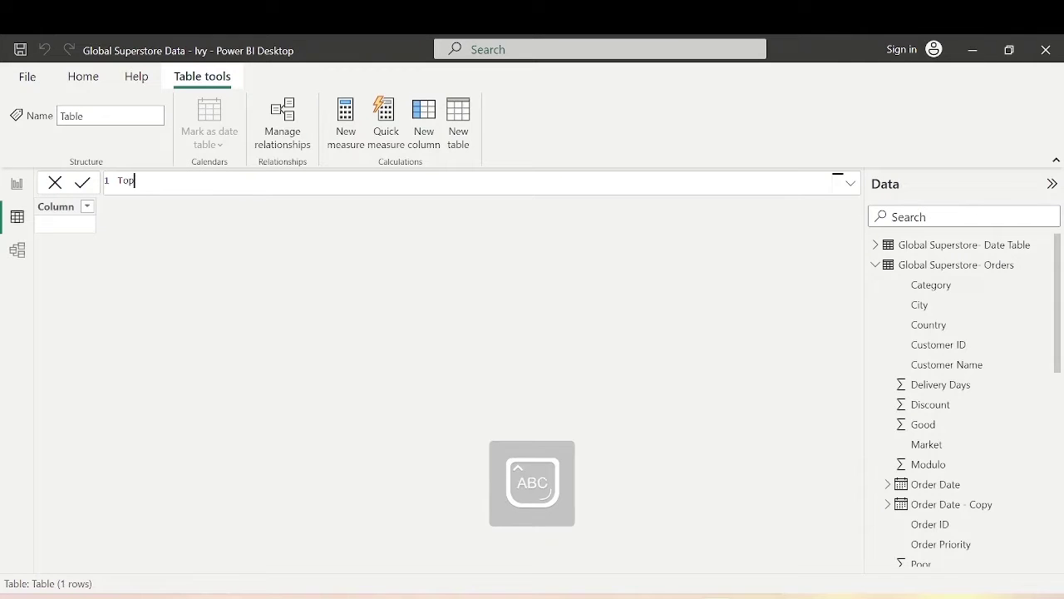
{"action": "key", "text": "BackSpace"}
{"action": "key", "text": "BackSpace"}
{"action": "key", "text": "BackSpace"}
{"action": "type", "text": "tto"}
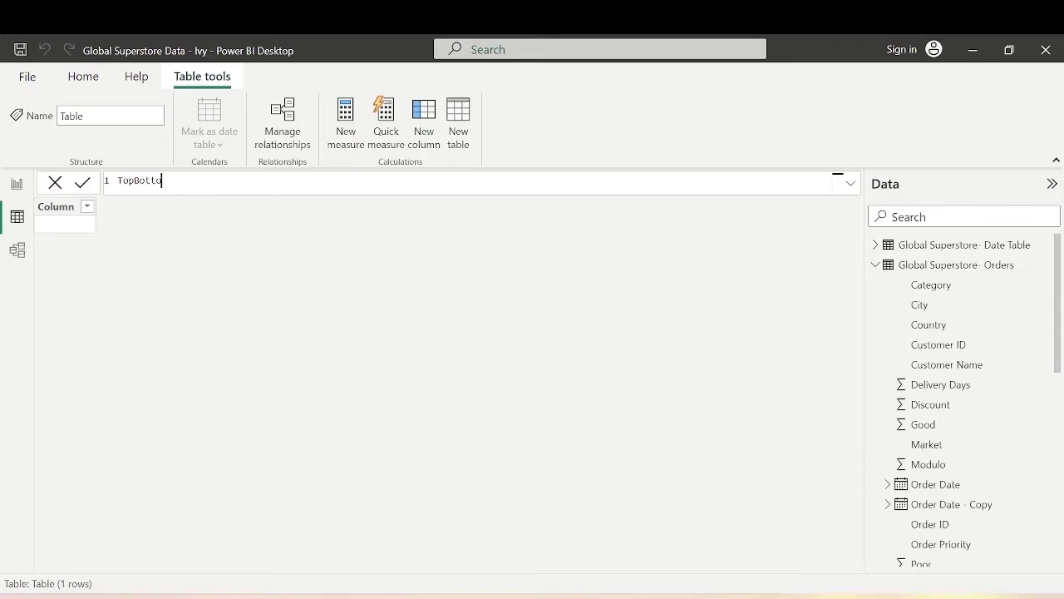
{"action": "type", "text": "m ={\""}
Complete the TopBottom table's formula with the values {"Top","Bottom"}, commit it and locate the table in the field list.
{"action": "key", "text": "Caps_Lock"}
{"action": "type", "text": "T"}
{"action": "key", "text": "Caps_Lock"}
{"action": "type", "text": "op\",{"}
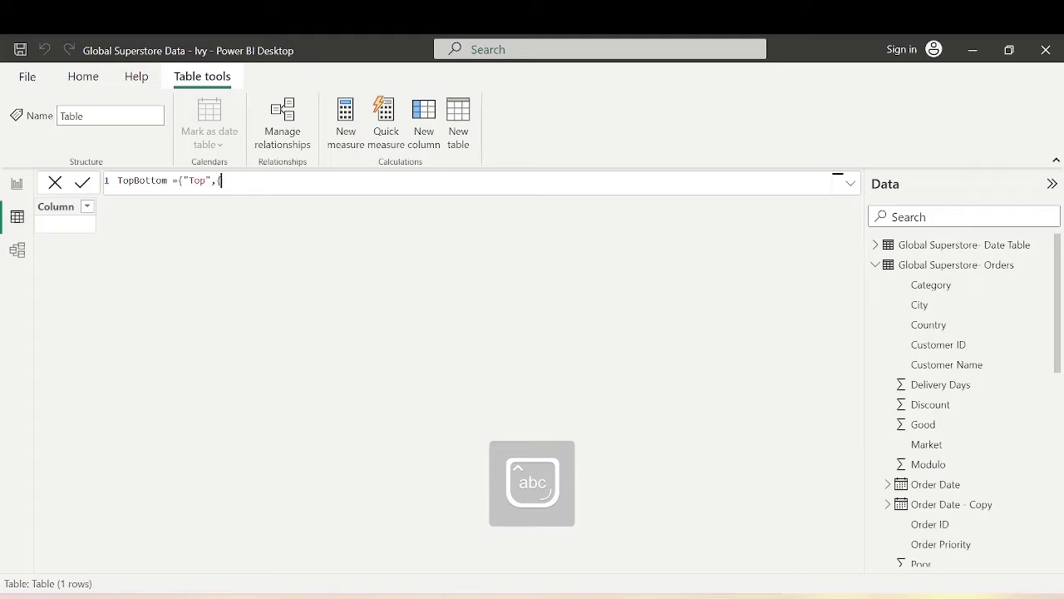
{"action": "key", "text": "Caps_Lock"}
{"action": "key", "text": "BackSpace"}
{"action": "type", "text": "\"B"}
{"action": "key", "text": "Caps_Lock"}
{"action": "type", "text": "ottom\"}"}
{"action": "key", "text": "Return"}
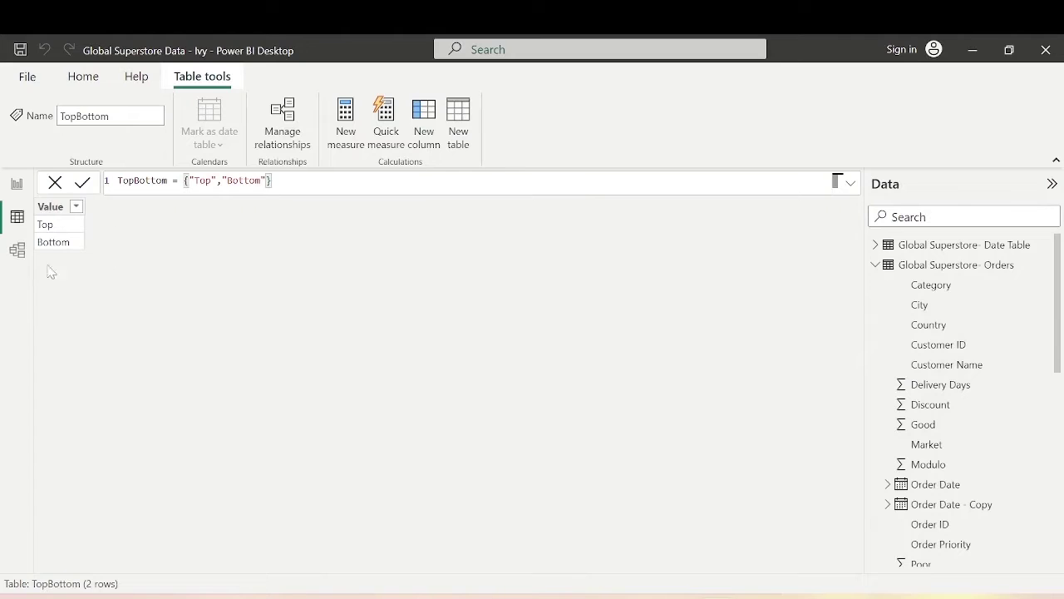
{"action": "scroll", "coordinate": [887, 540], "scroll_direction": "down", "scroll_amount": 6}
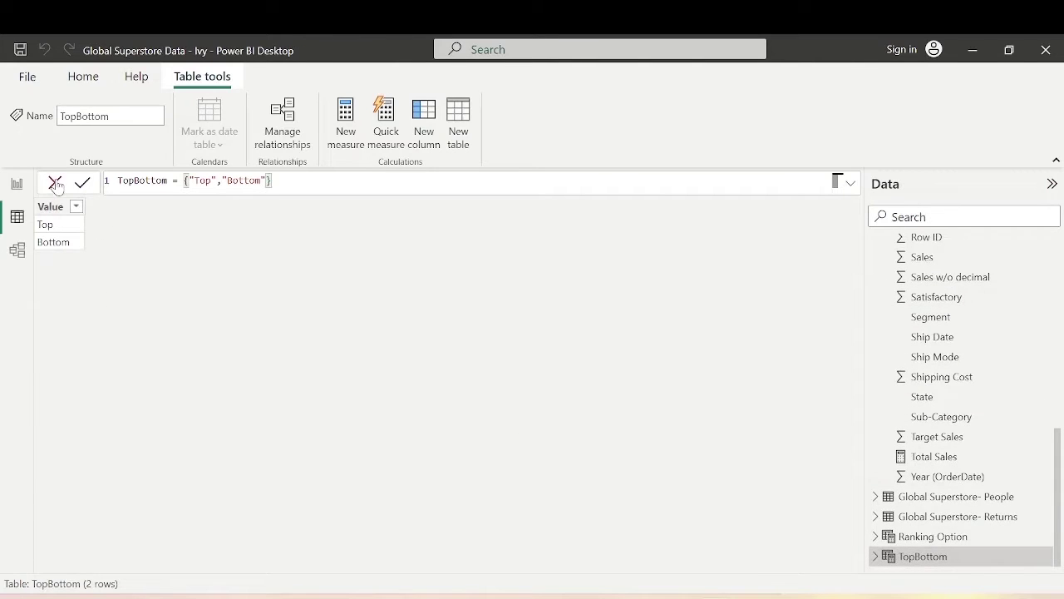
Add a small slicer for the TopBottom table's Value field in the report, beside the Ranking Option slicer.
{"action": "left_click", "coordinate": [17, 185]}
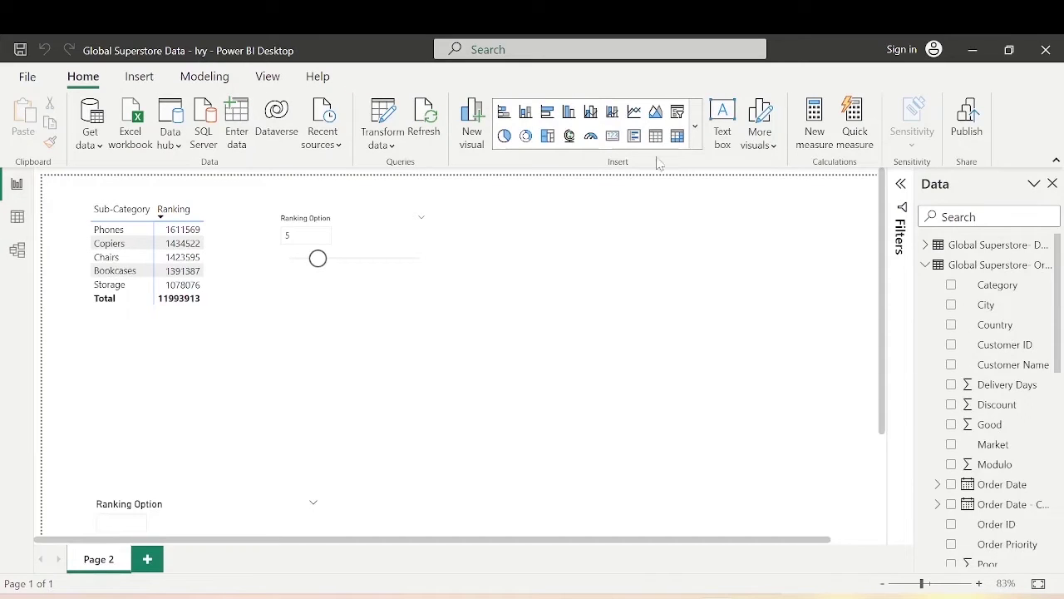
{"action": "left_click", "coordinate": [678, 135]}
{"action": "left_click_drag", "start_coordinate": [402, 349], "coordinate": [548, 262]}
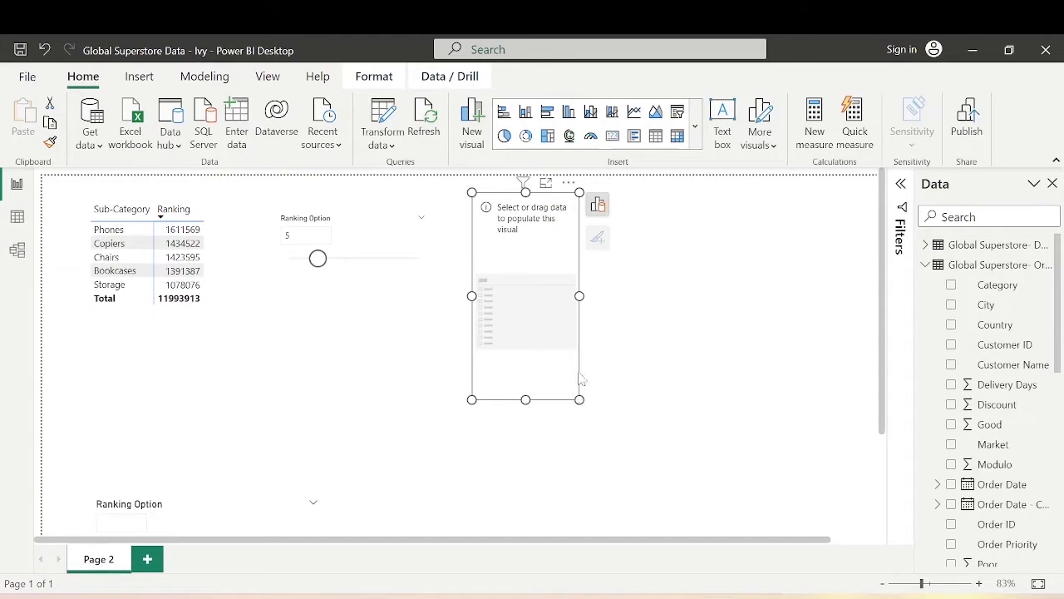
{"action": "left_click_drag", "start_coordinate": [580, 401], "coordinate": [584, 266]}
{"action": "left_click", "coordinate": [987, 209]}
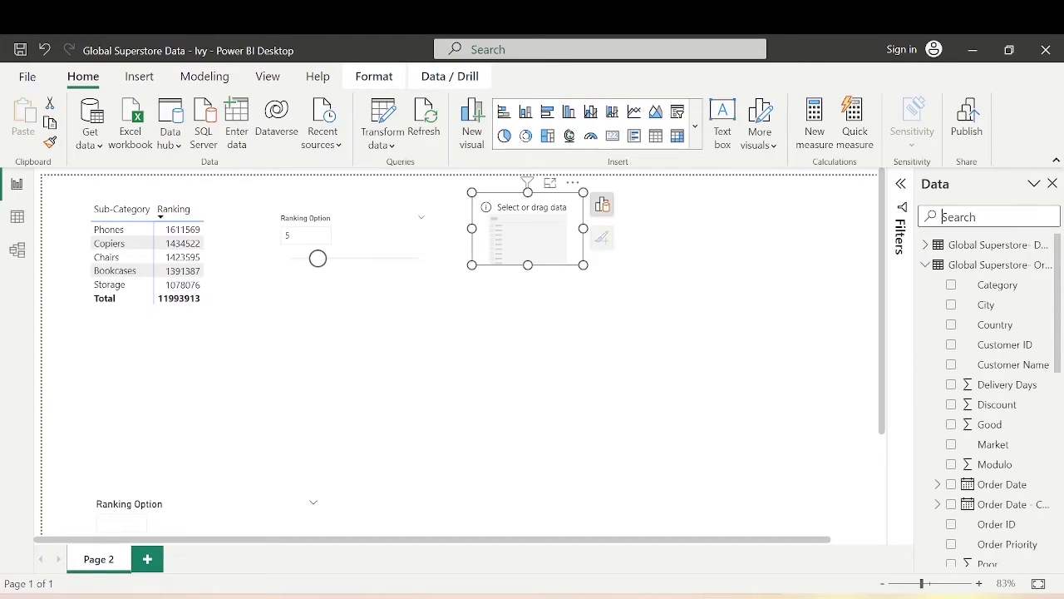
{"action": "type", "text": "top"}
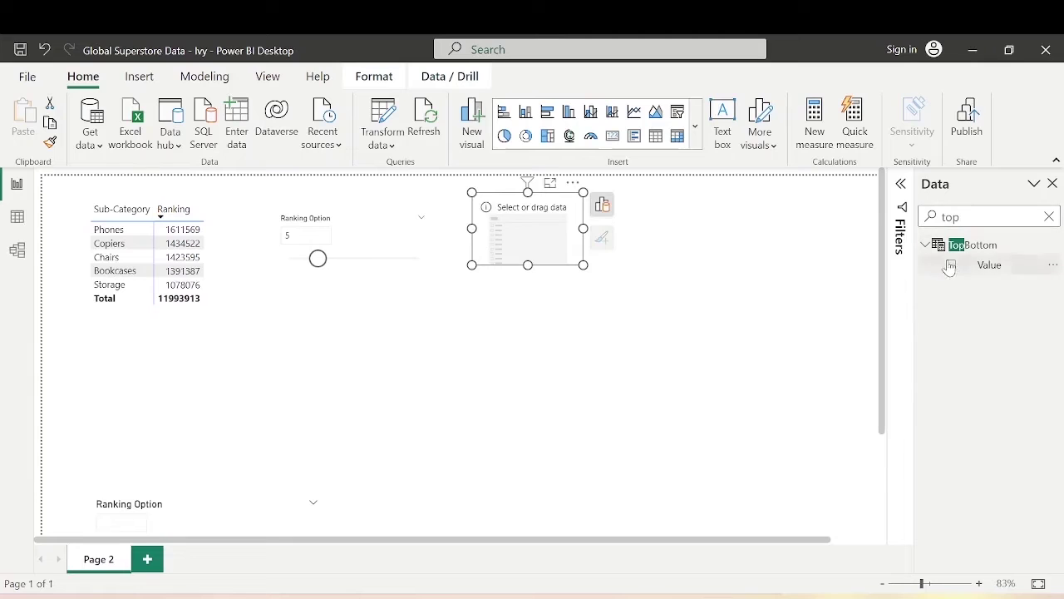
{"action": "left_click", "coordinate": [951, 264]}
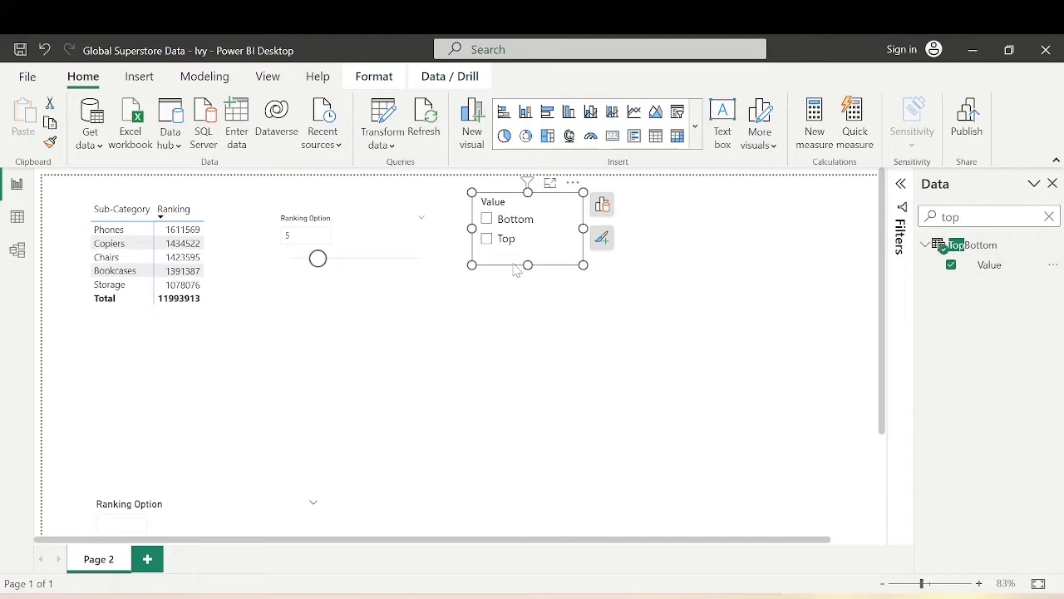
Test the Top and Bottom choices in the Value slicer and sort it in descending order so Top is listed first.
{"action": "left_click", "coordinate": [486, 241]}
{"action": "left_click", "coordinate": [486, 241]}
{"action": "left_click", "coordinate": [486, 219]}
{"action": "left_click", "coordinate": [486, 219]}
{"action": "left_click", "coordinate": [573, 183]}
{"action": "mouse_move", "coordinate": [646, 302]}
{"action": "left_click", "coordinate": [758, 307]}
{"action": "left_click", "coordinate": [538, 334]}
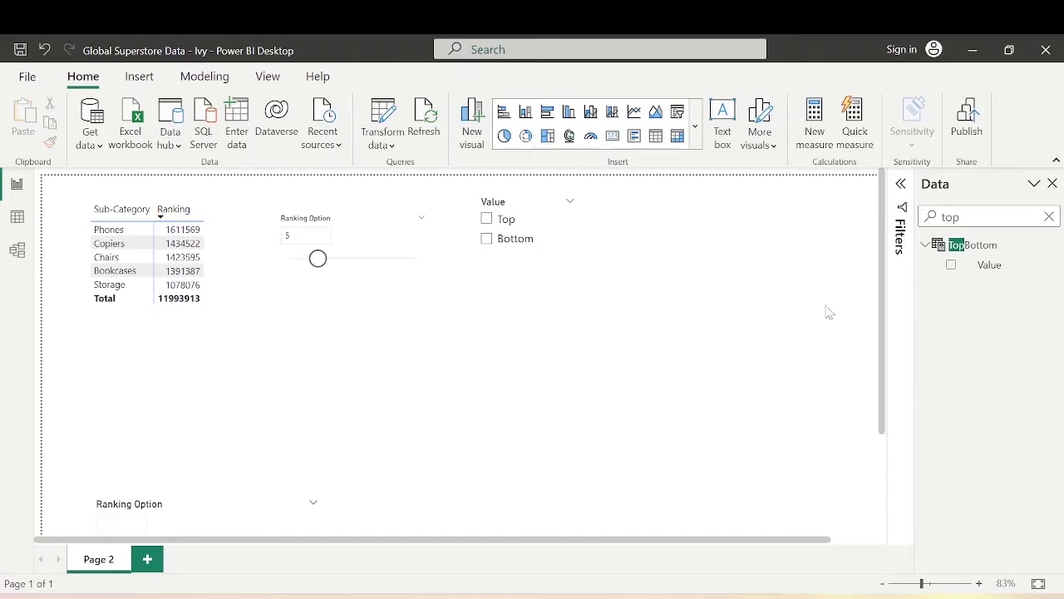
Open the Ranking measure's formula and rename the variable in its var line from _rankvisible to _topsubcategory.
{"action": "left_click", "coordinate": [1048, 216]}
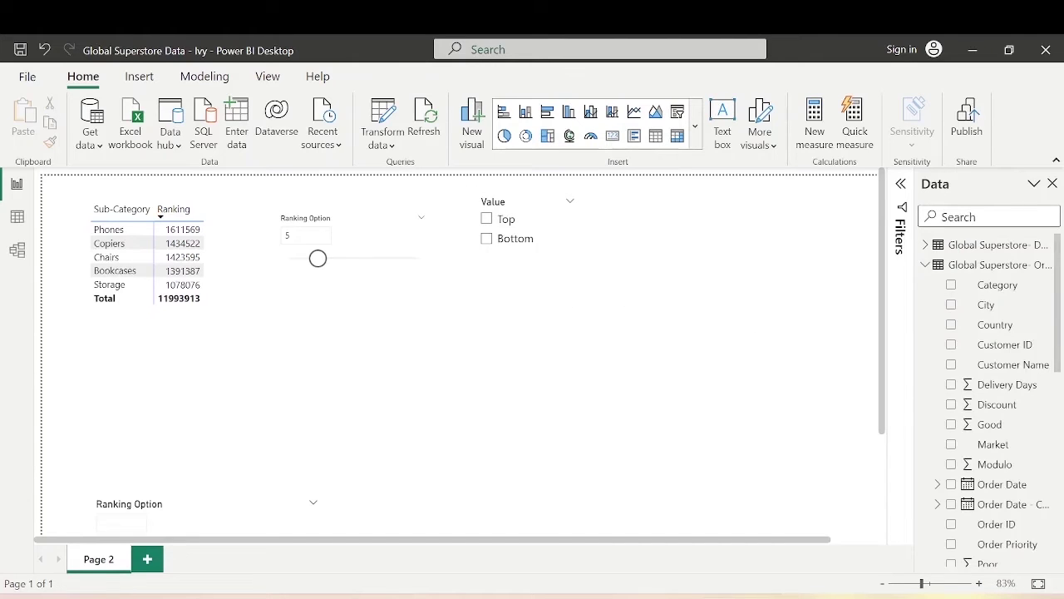
{"action": "type", "text": "ranking"}
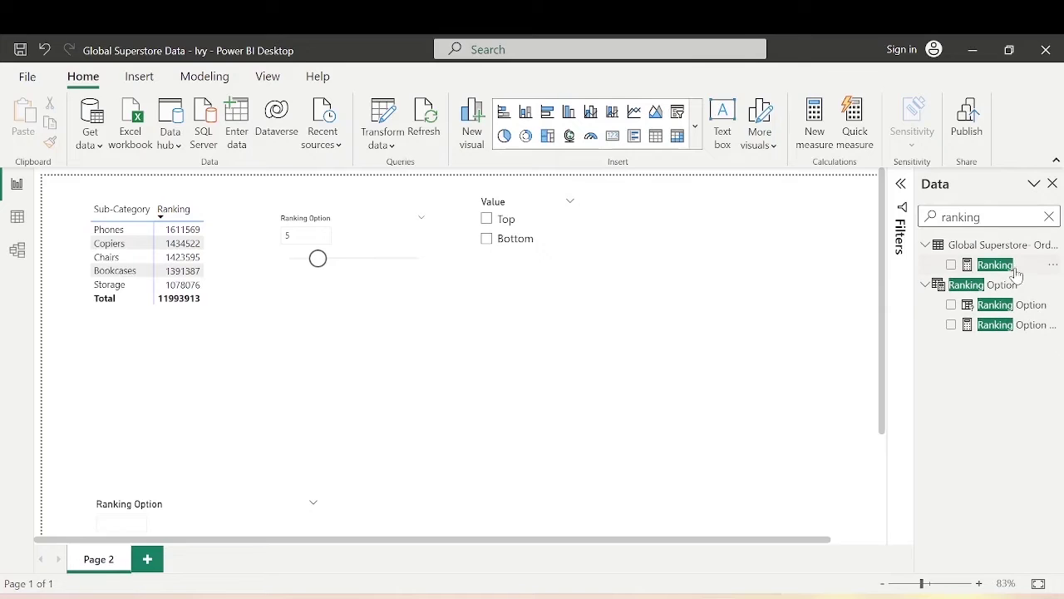
{"action": "left_click", "coordinate": [1013, 269]}
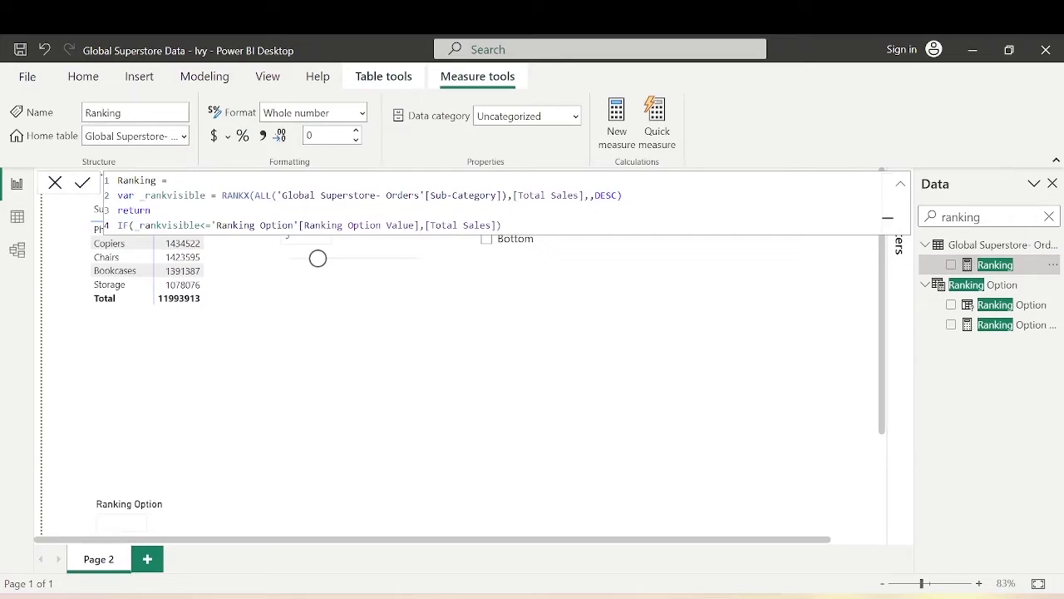
{"action": "left_click", "coordinate": [206, 195]}
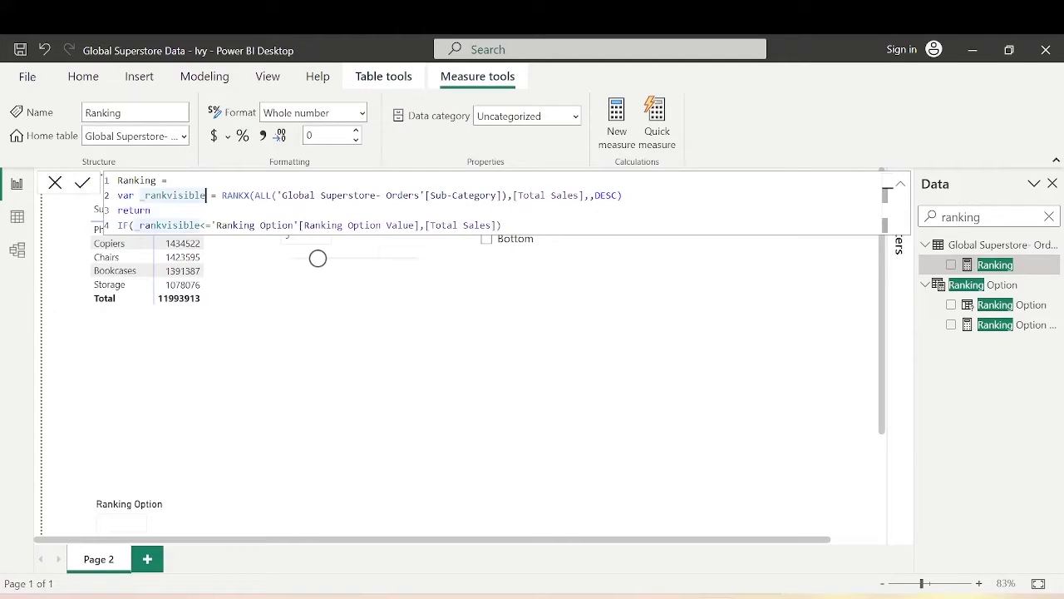
{"action": "key", "text": "BackSpace"}
{"action": "key", "text": "BackSpace"}
{"action": "key", "text": "BackSpace"}
{"action": "key", "text": "BackSpace"}
{"action": "key", "text": "BackSpace"}
{"action": "key", "text": "BackSpace"}
{"action": "key", "text": "BackSpace"}
{"action": "key", "text": "BackSpace"}
{"action": "key", "text": "BackSpace"}
{"action": "key", "text": "BackSpace"}
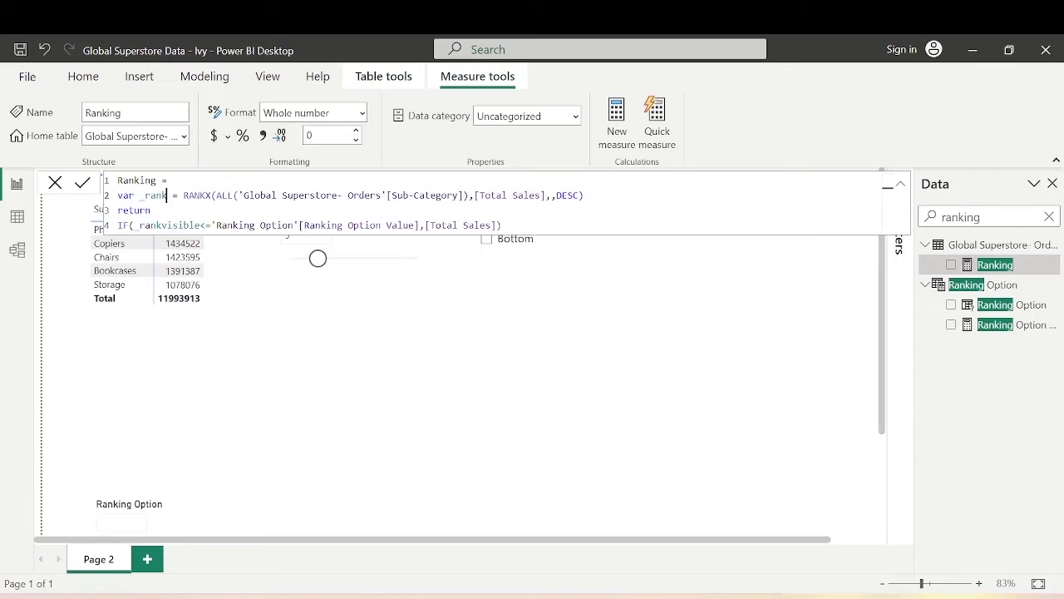
{"action": "key", "text": "BackSpace"}
{"action": "type", "text": "top"}
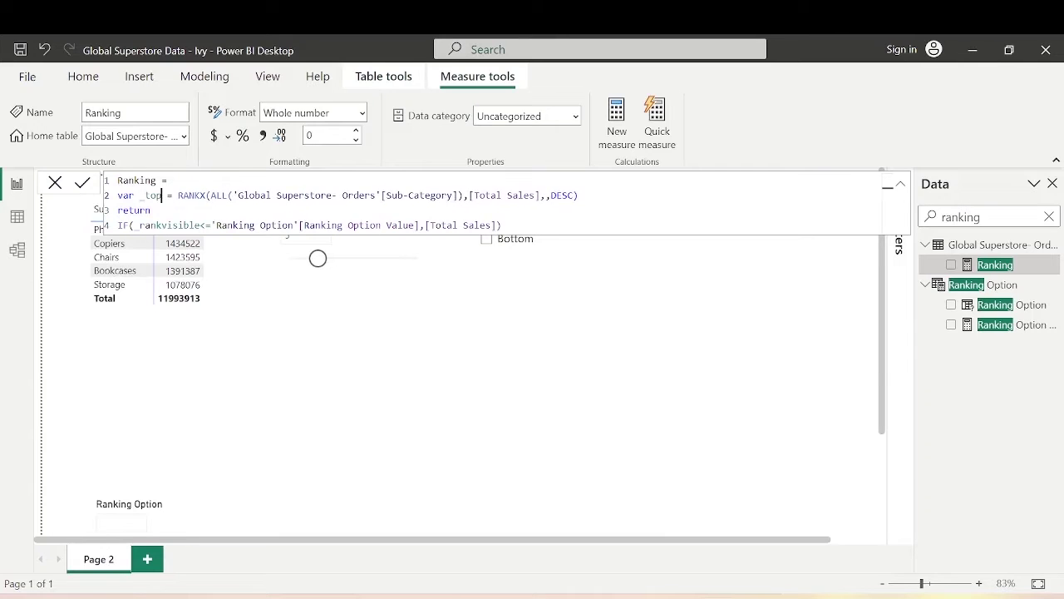
{"action": "type", "text": "subcategory"}
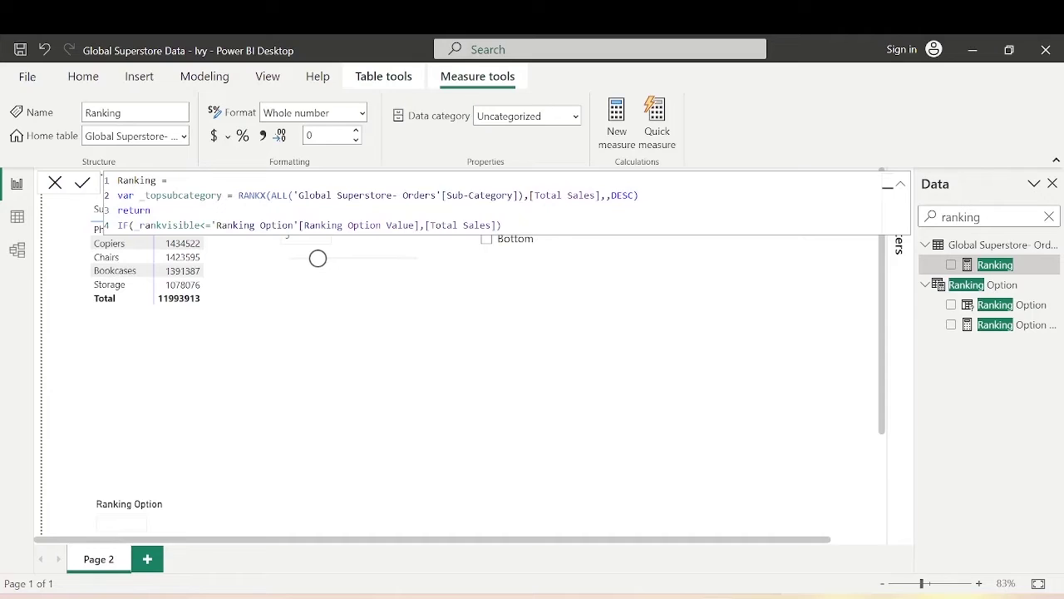
Duplicate the _topsubcategory variable line directly beneath itself in the Ranking measure's formula.
{"action": "left_click_drag", "start_coordinate": [639, 196], "coordinate": [117, 195]}
{"action": "key", "text": "ctrl+c"}
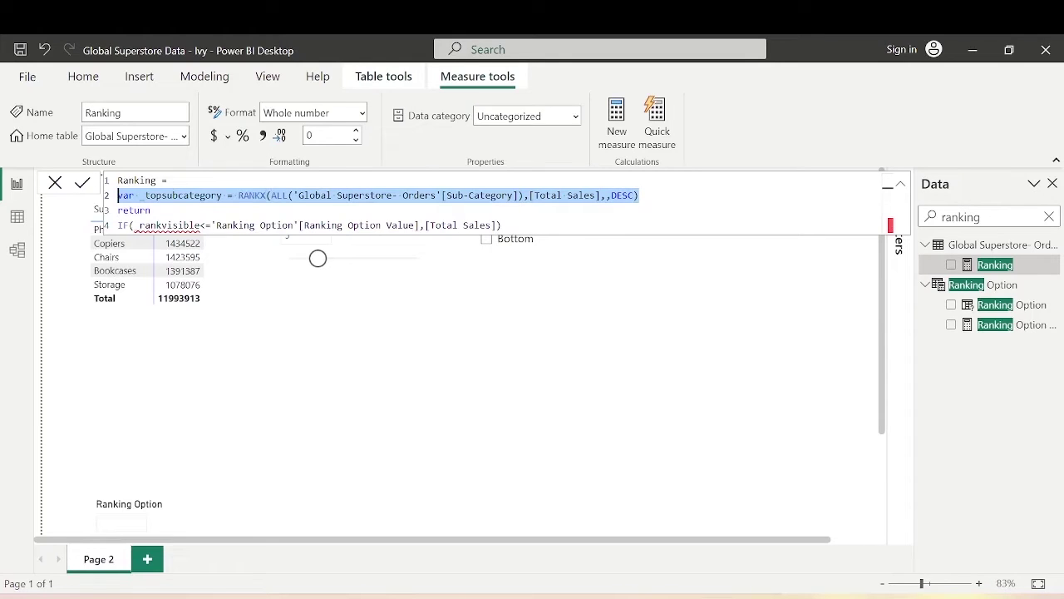
{"action": "left_click", "coordinate": [639, 196]}
{"action": "key", "text": "Return"}
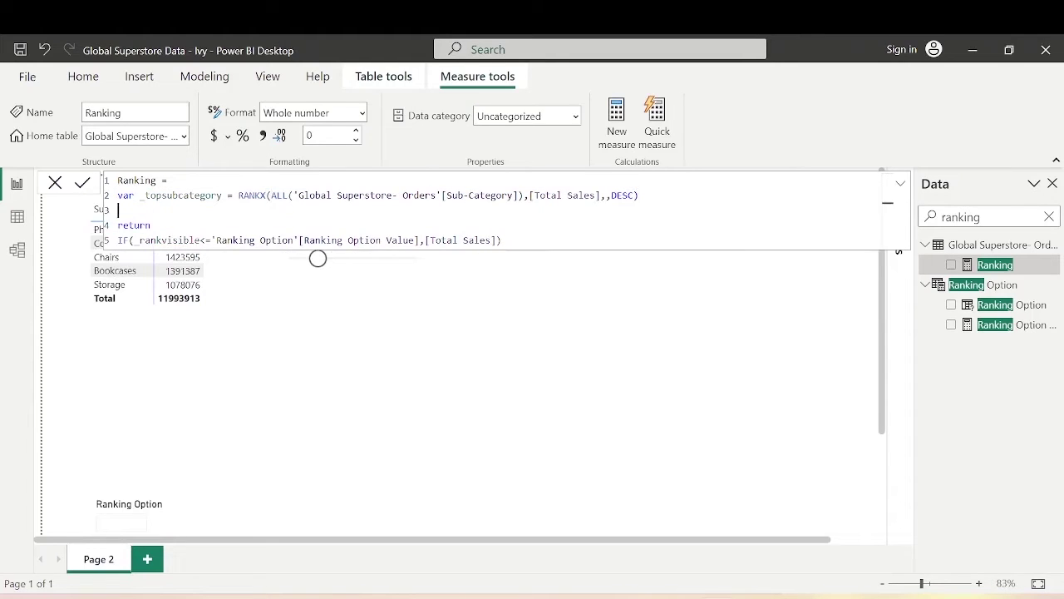
{"action": "key", "text": "ctrl+v"}
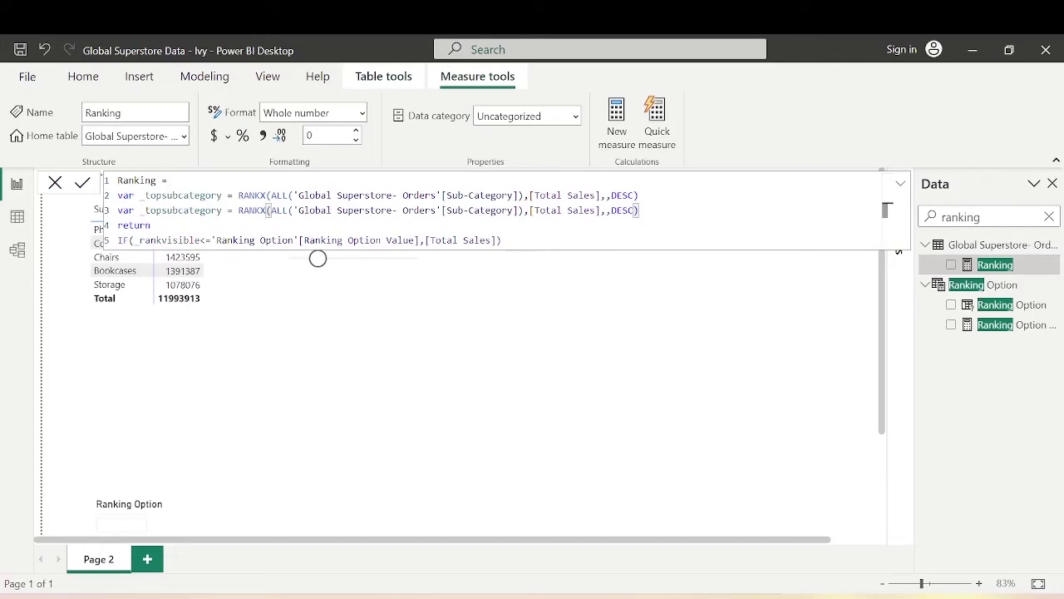
Rename the variable in the duplicated line to _bottomsubcategory.
{"action": "key", "text": "Home"}
{"action": "key", "text": "Right"}
{"action": "key", "text": "Right"}
{"action": "key", "text": "Right"}
{"action": "key", "text": "Right"}
{"action": "key", "text": "Delete"}
{"action": "key", "text": "Delete"}
{"action": "key", "text": "Delete"}
{"action": "key", "text": "Delete"}
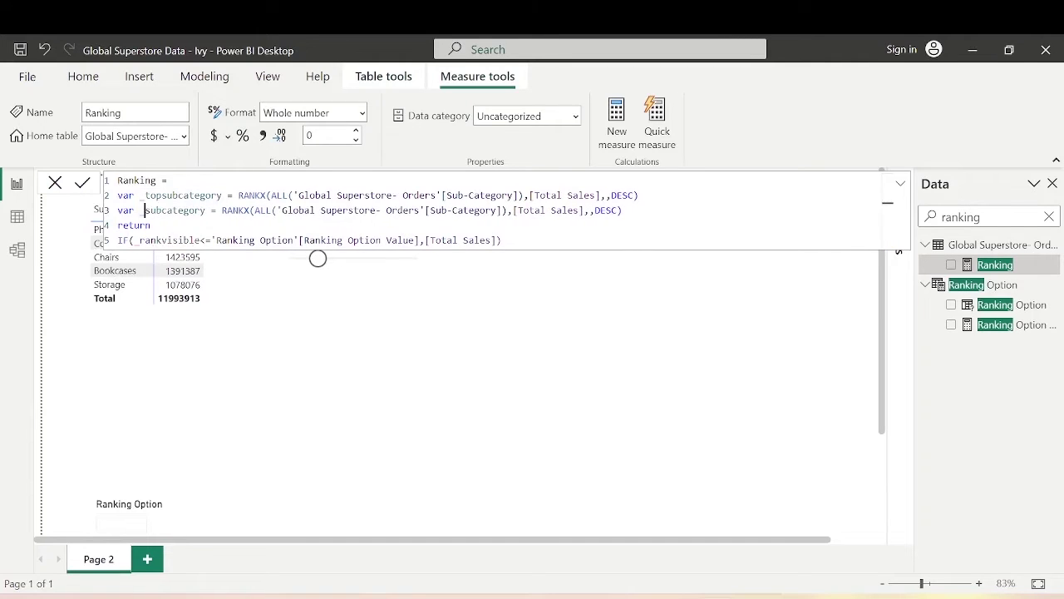
{"action": "type", "text": "_b"}
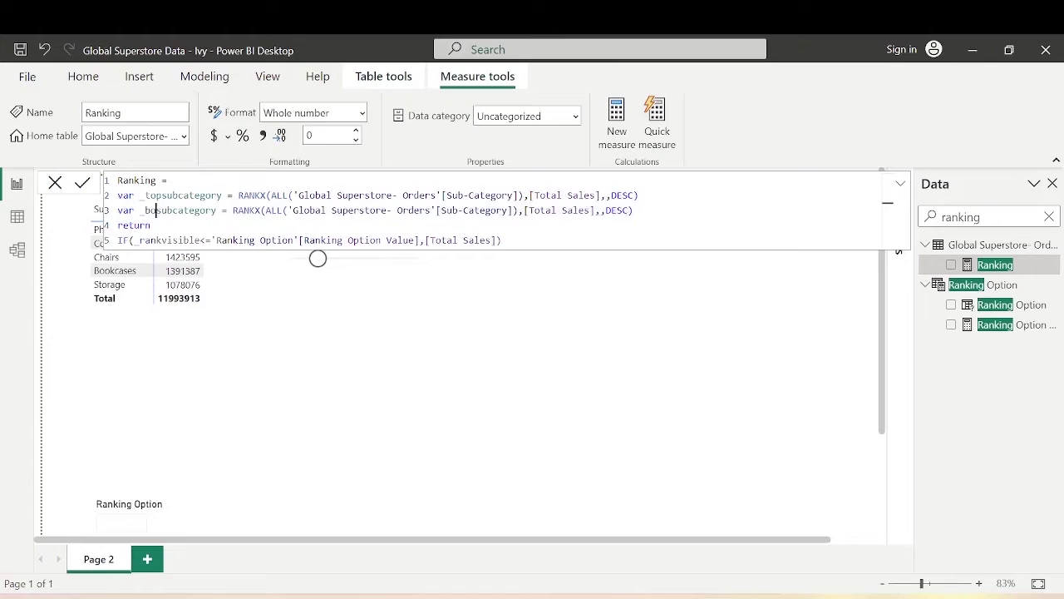
{"action": "type", "text": "ottom"}
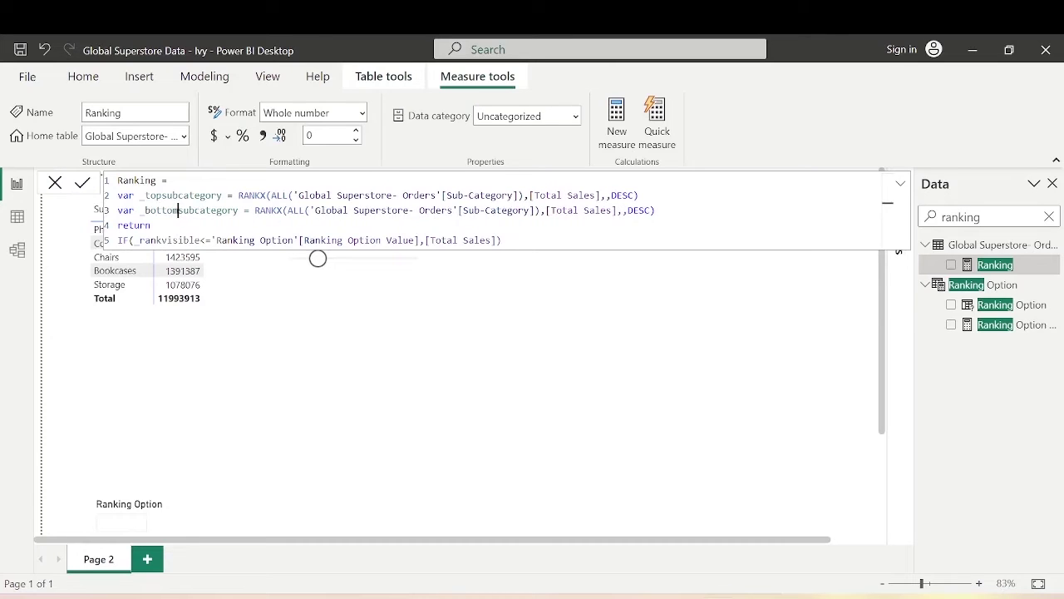
Change the sort order in the _bottomsubcategory RANKX expression to ASC.
{"action": "key", "text": "End"}
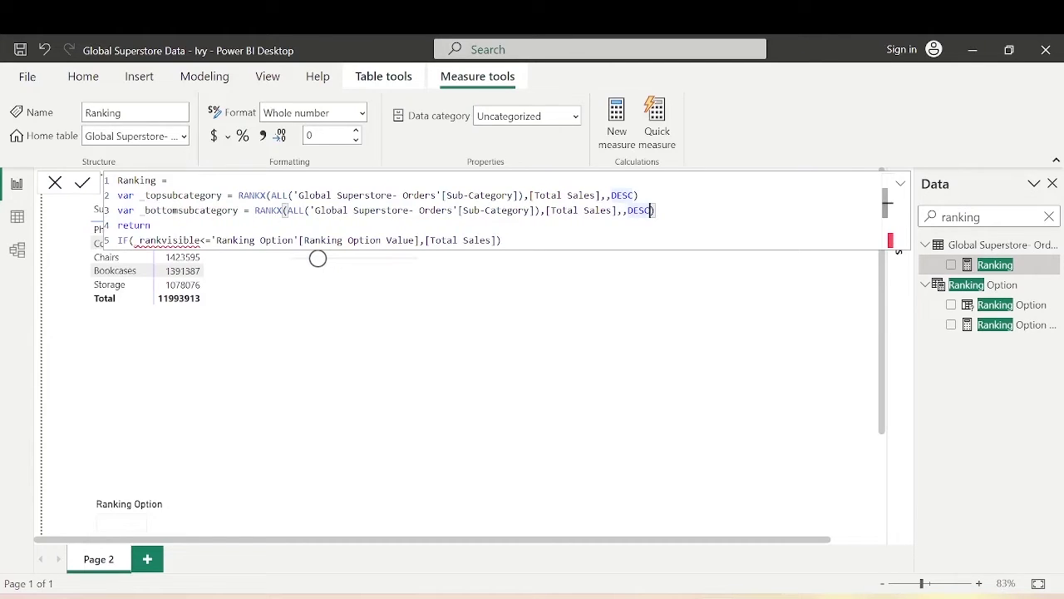
{"action": "key", "text": "BackSpace"}
{"action": "key", "text": "BackSpace"}
{"action": "key", "text": "BackSpace"}
{"action": "key", "text": "BackSpace"}
{"action": "key", "text": "Tab"}
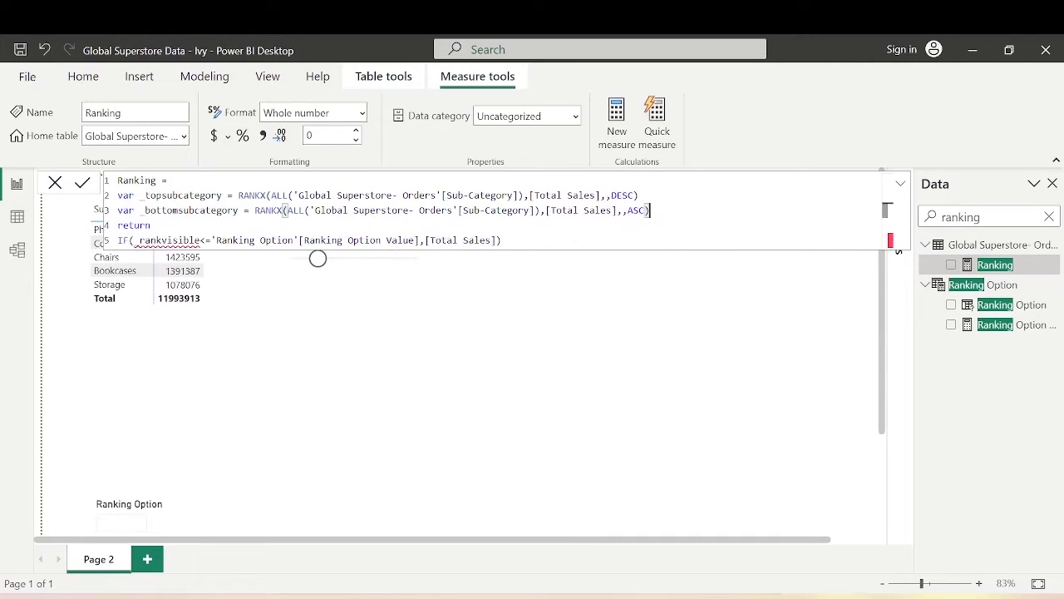
Leave a blank line below the two variables and begin a variable _ranking with an IF function testing SELECTEDVALUE.
{"action": "key", "text": "shift+Return"}
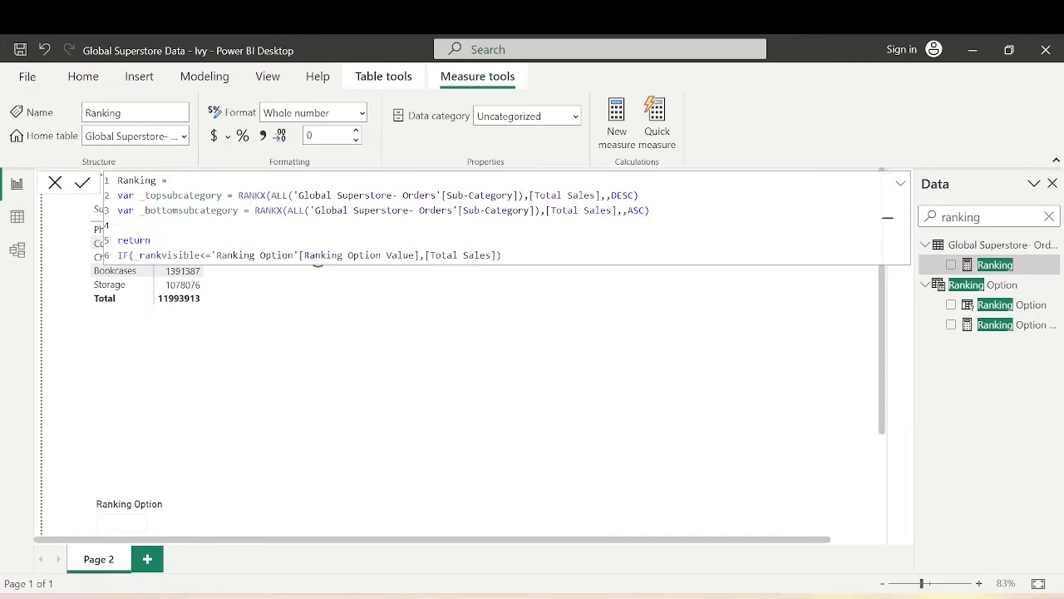
{"action": "key", "text": "shift+Return"}
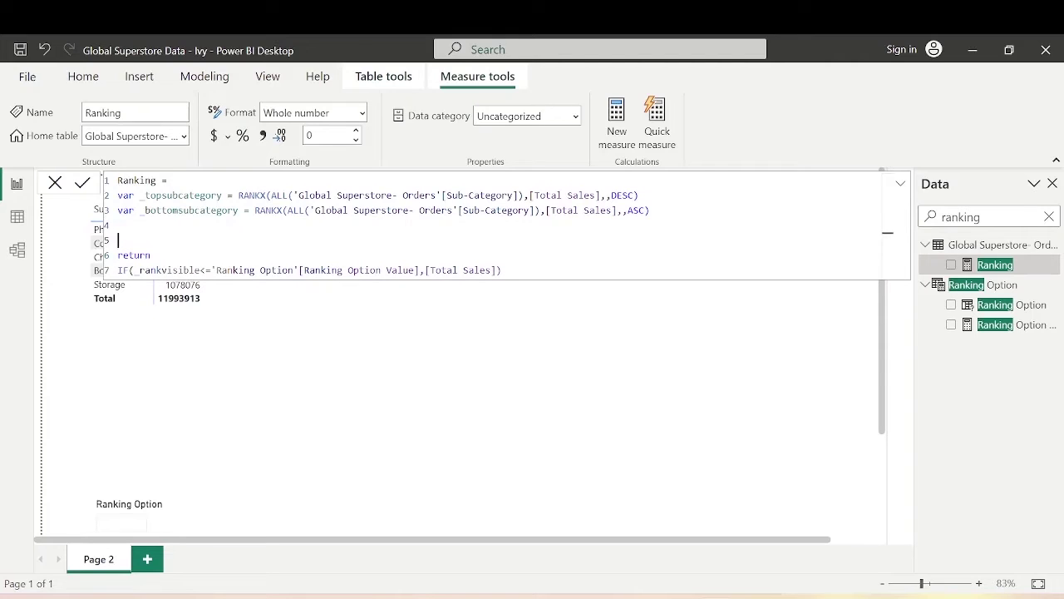
{"action": "type", "text": "var _ranking =if"}
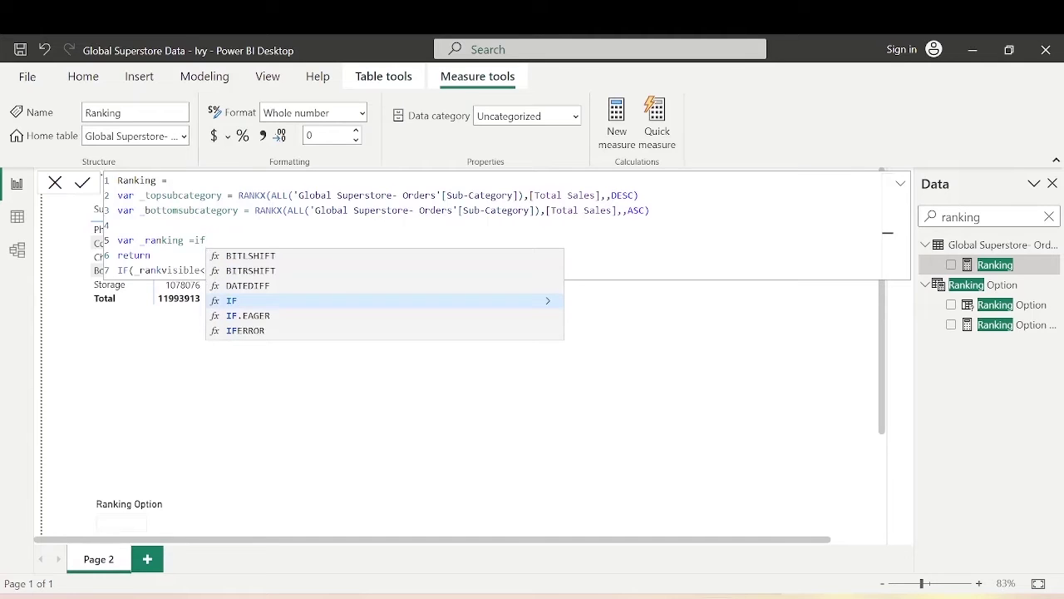
{"action": "key", "text": "Tab"}
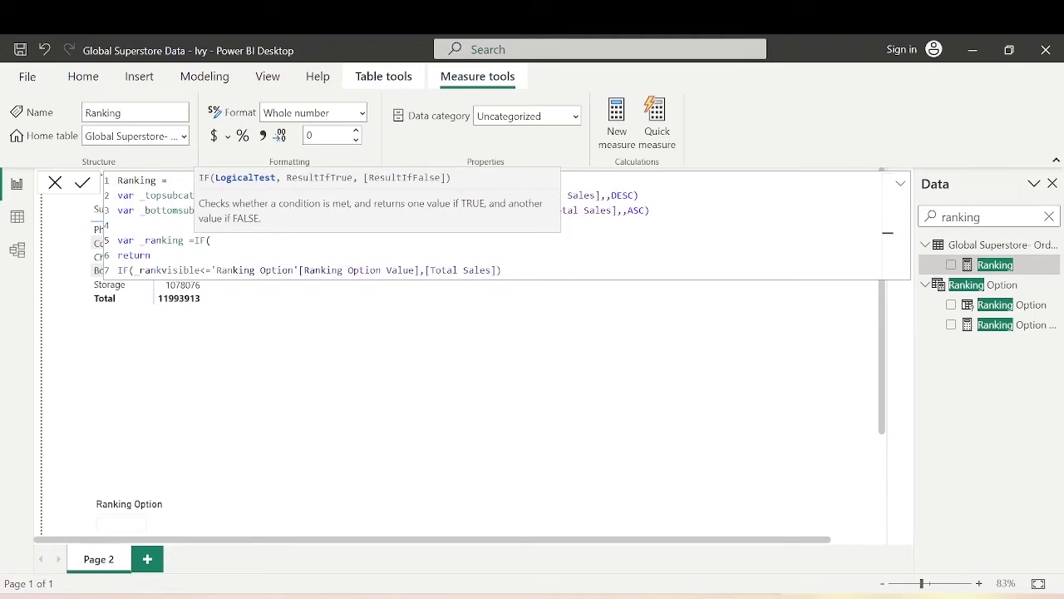
{"action": "type", "text": "selec"}
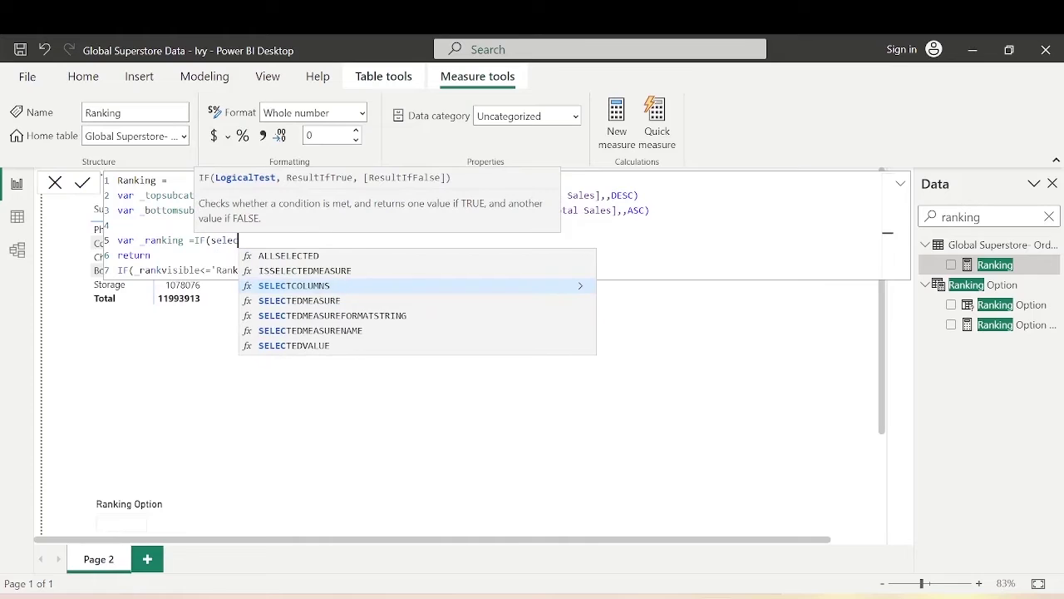
{"action": "key", "text": "Down"}
{"action": "key", "text": "Down"}
{"action": "key", "text": "Down"}
{"action": "key", "text": "Down"}
{"action": "key", "text": "Tab"}
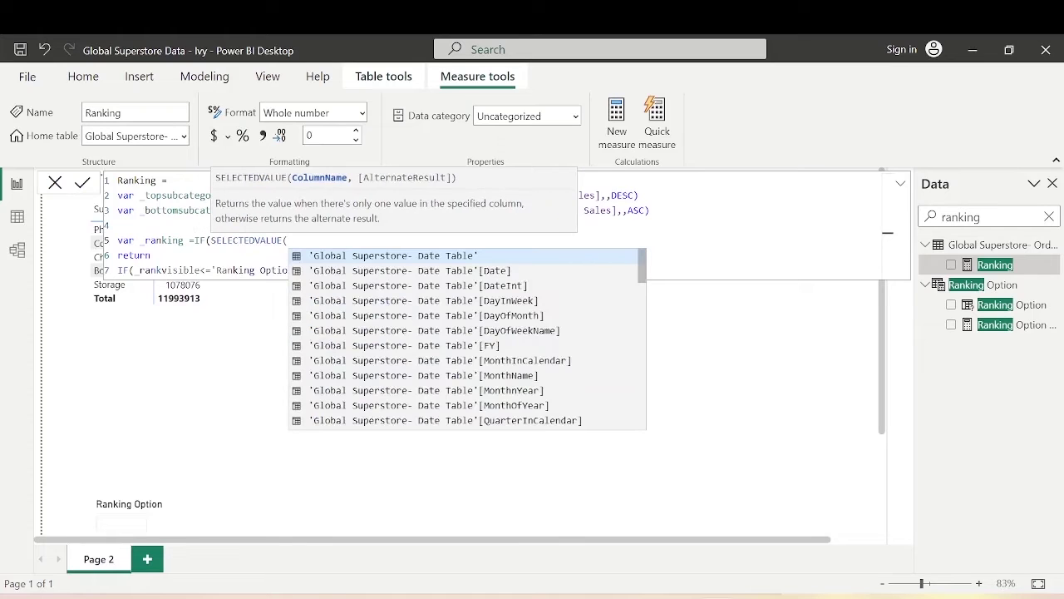
Complete the IF condition as SELECTEDVALUE(TopBottom[Value]) ="Top" and begin a new line with a comma for its results.
{"action": "type", "text": "top"}
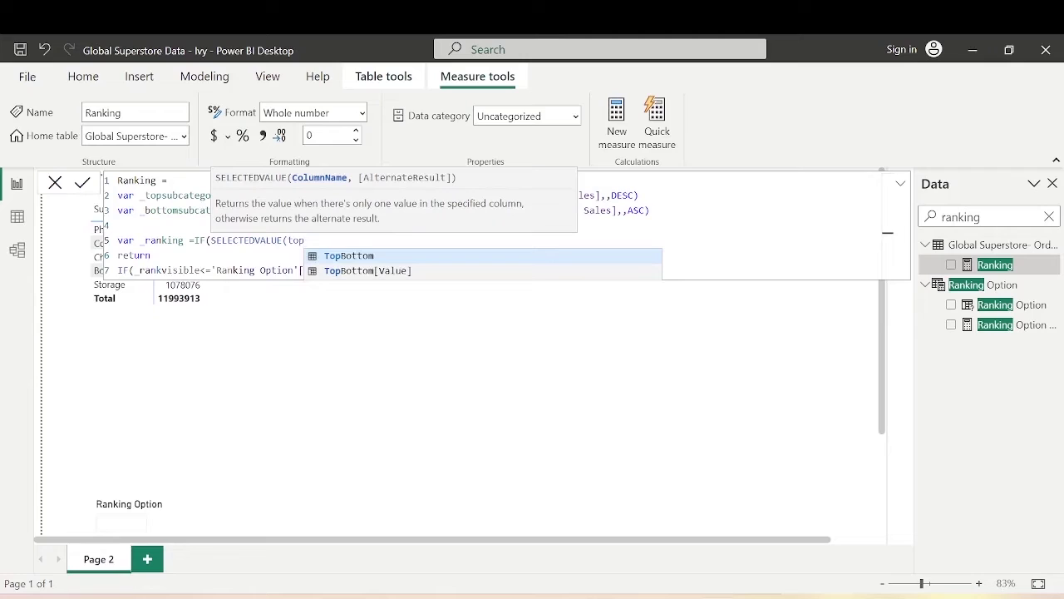
{"action": "key", "text": "Down"}
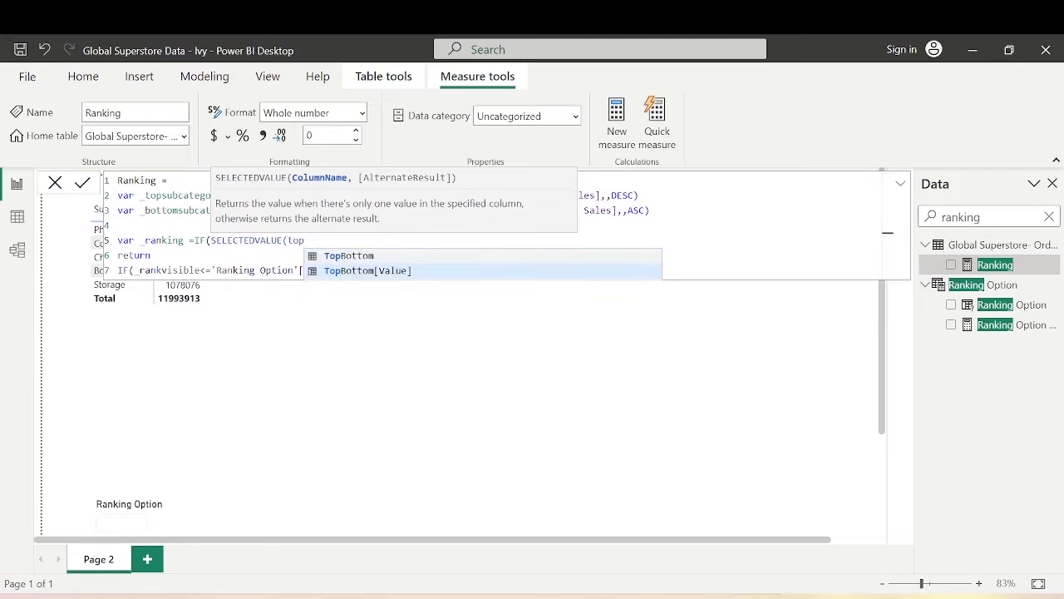
{"action": "key", "text": "Tab"}
{"action": "type", "text": "="}
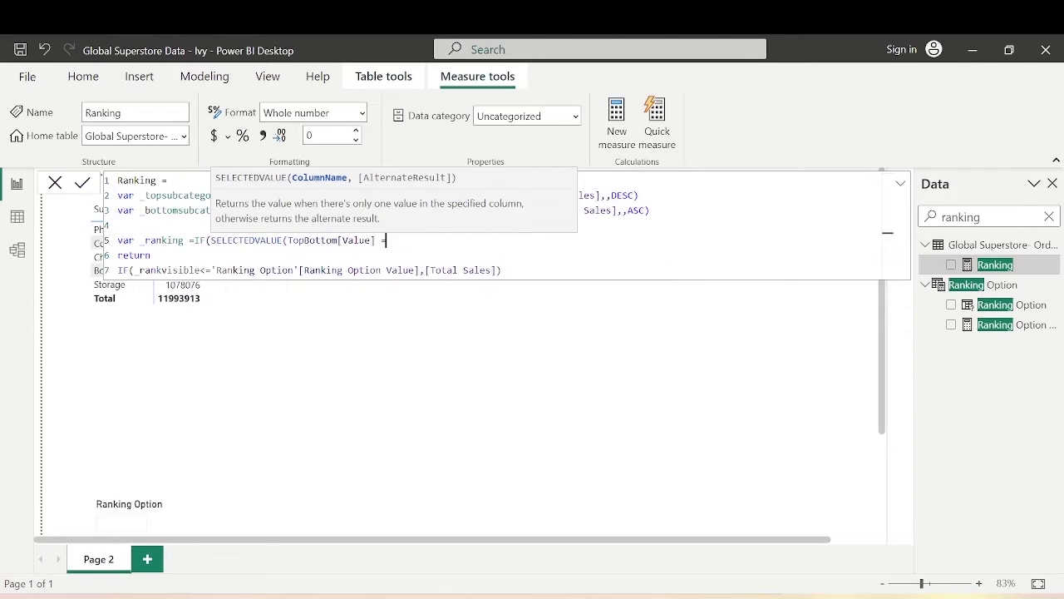
{"action": "type", "text": "\"Top\""}
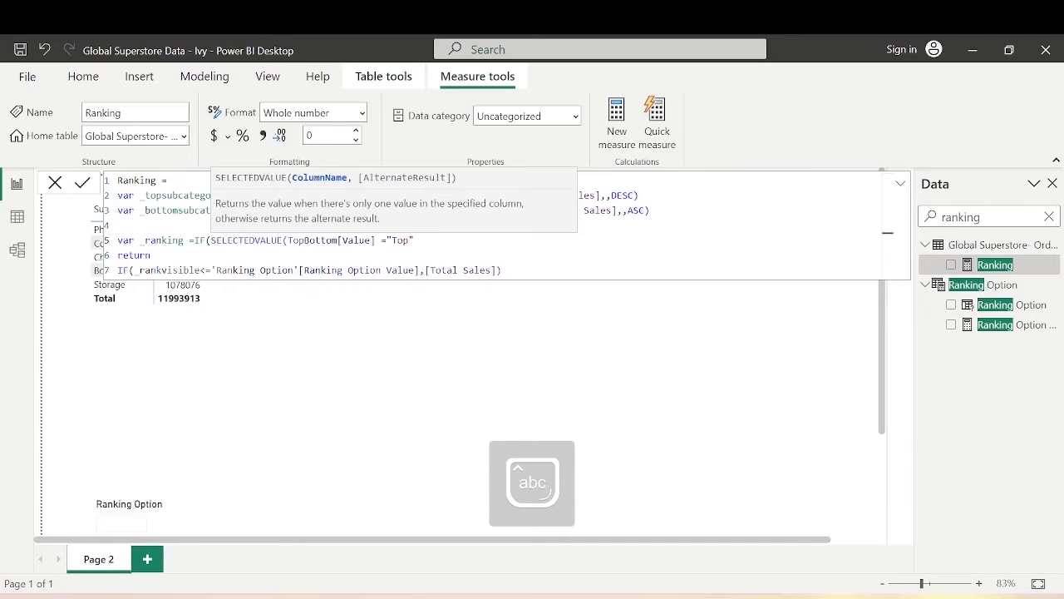
{"action": "key", "text": "shift+Return"}
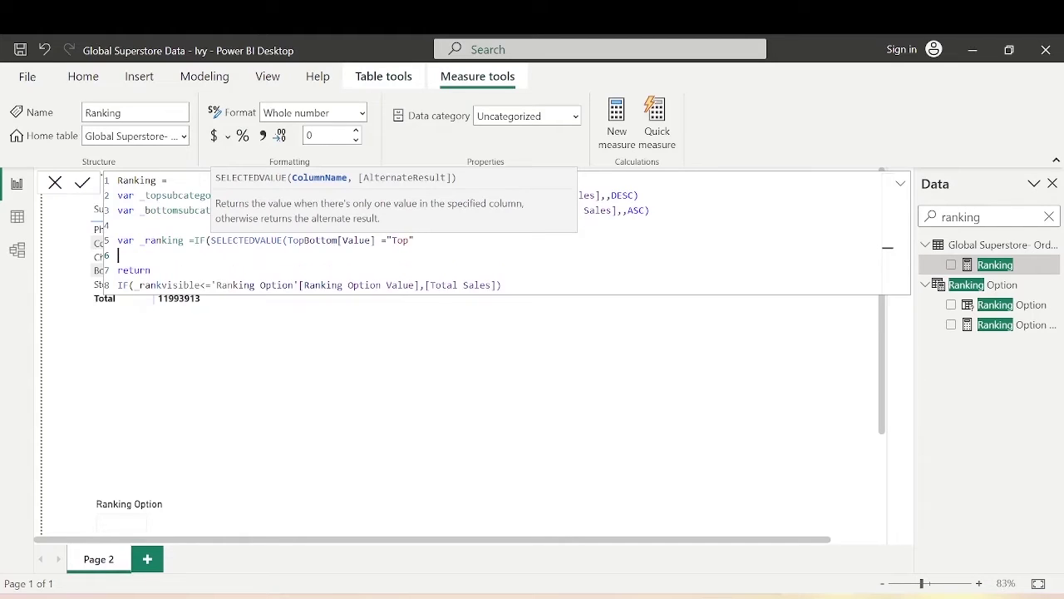
{"action": "type", "text": ","}
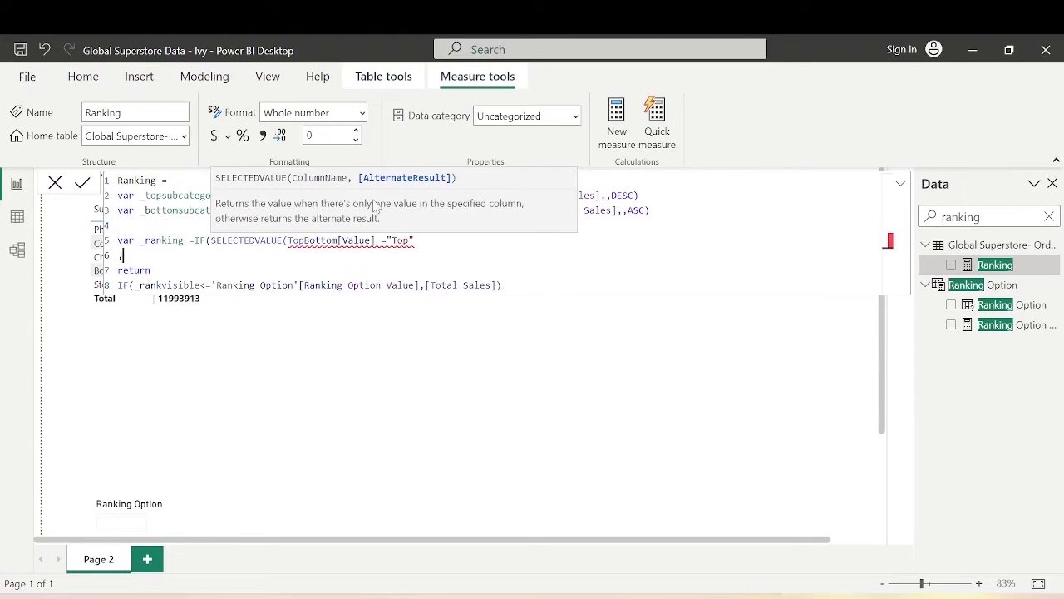
{"action": "left_click", "coordinate": [381, 240]}
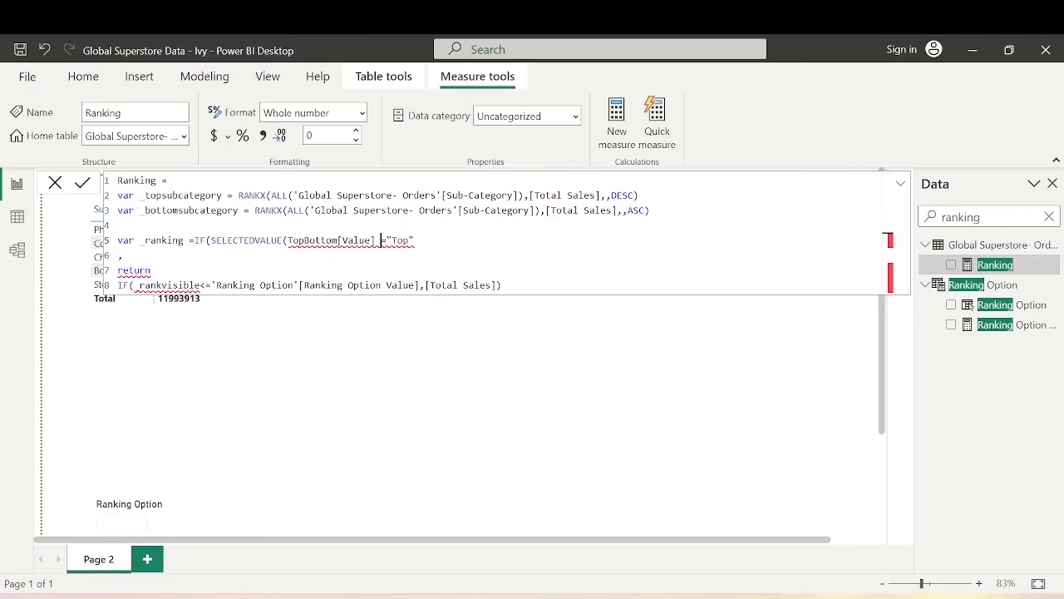
{"action": "type", "text": ")"}
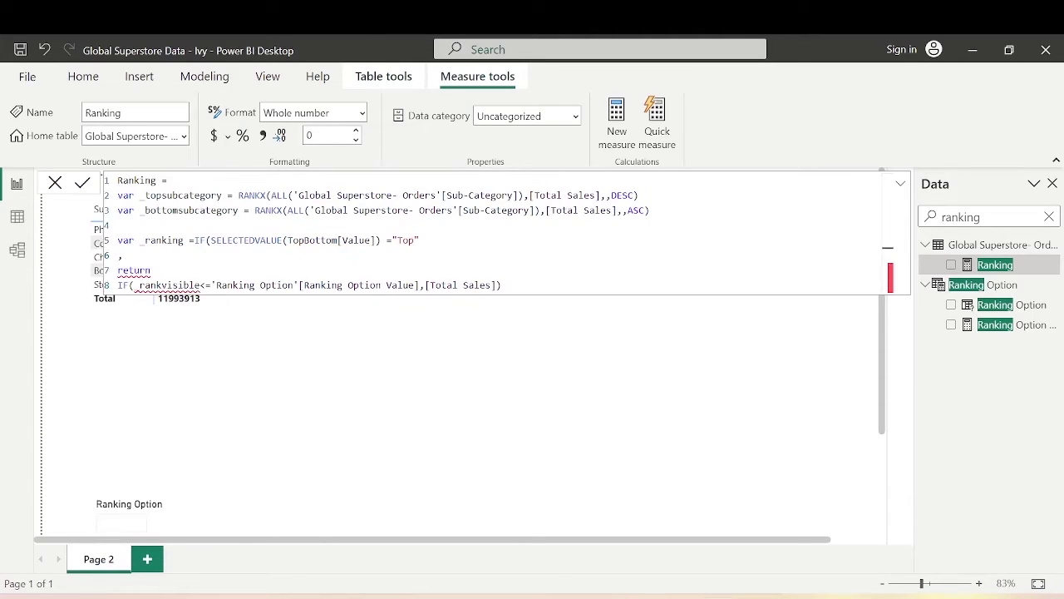
Give the IF function _topsubcategory as its true result and _bottomsubcategory as its false result, on separate lines.
{"action": "type", "text": "top"}
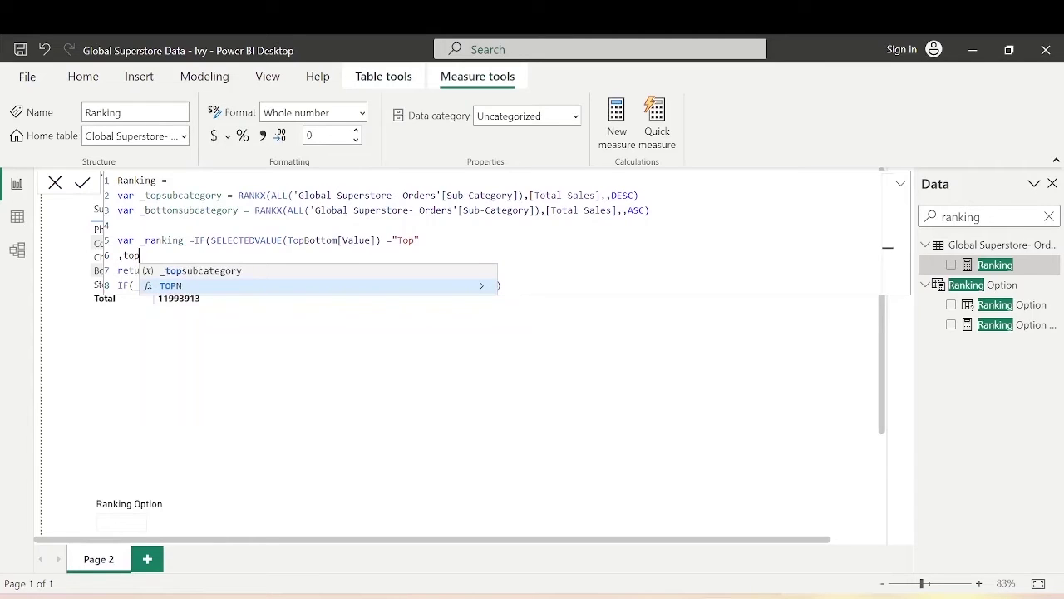
{"action": "key", "text": "Tab"}
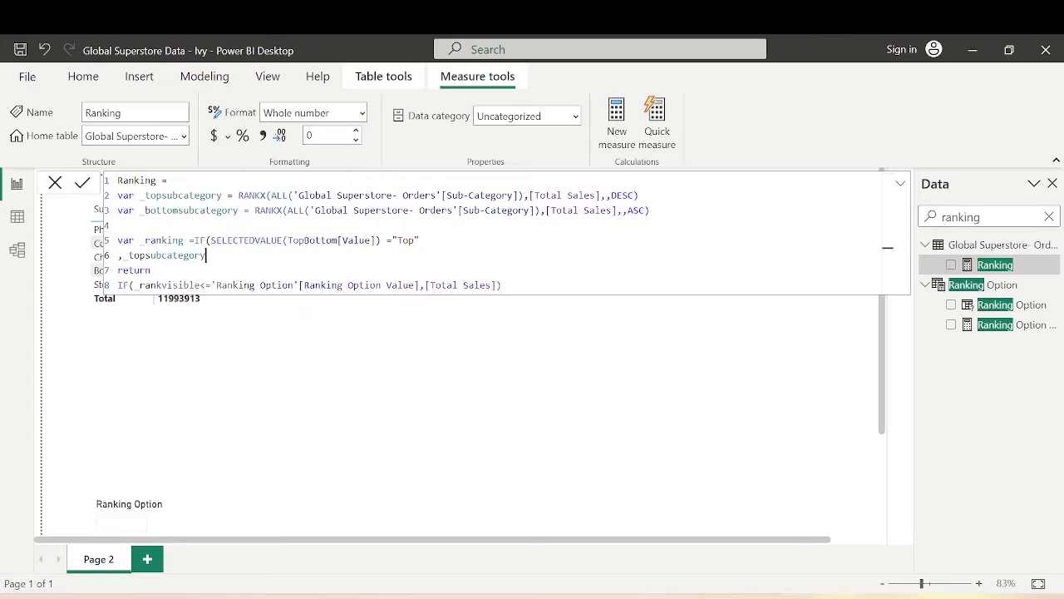
{"action": "key", "text": "Return"}
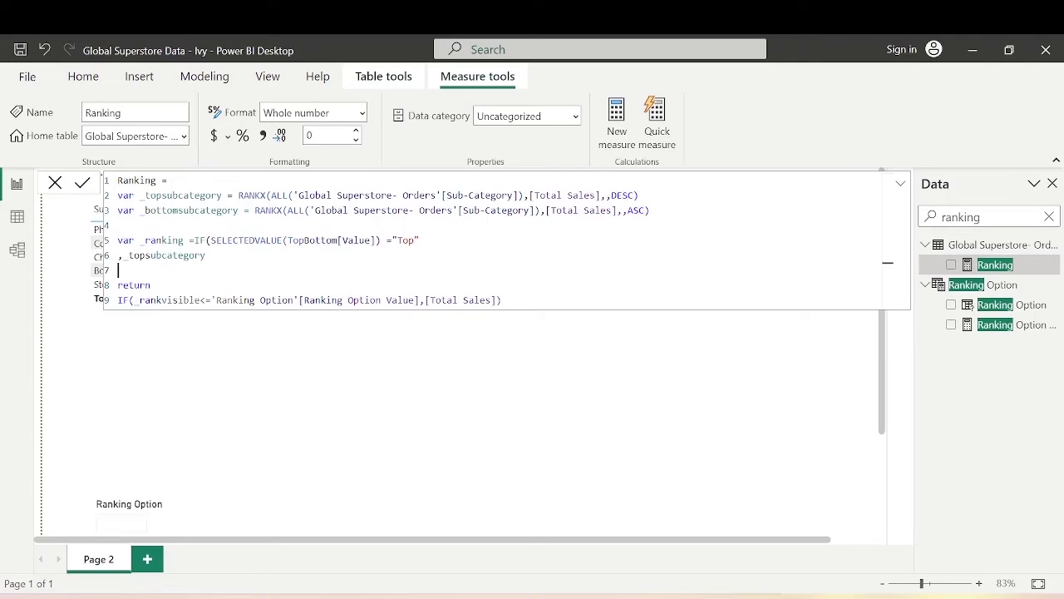
{"action": "type", "text": ","}
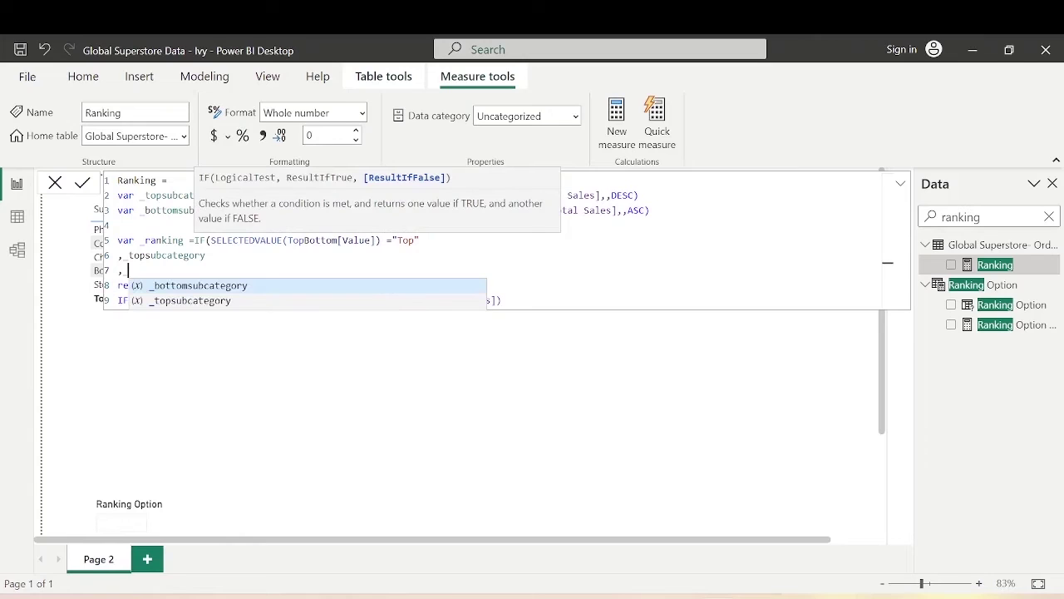
{"action": "type", "text": " _bot"}
{"action": "key", "text": "Tab"}
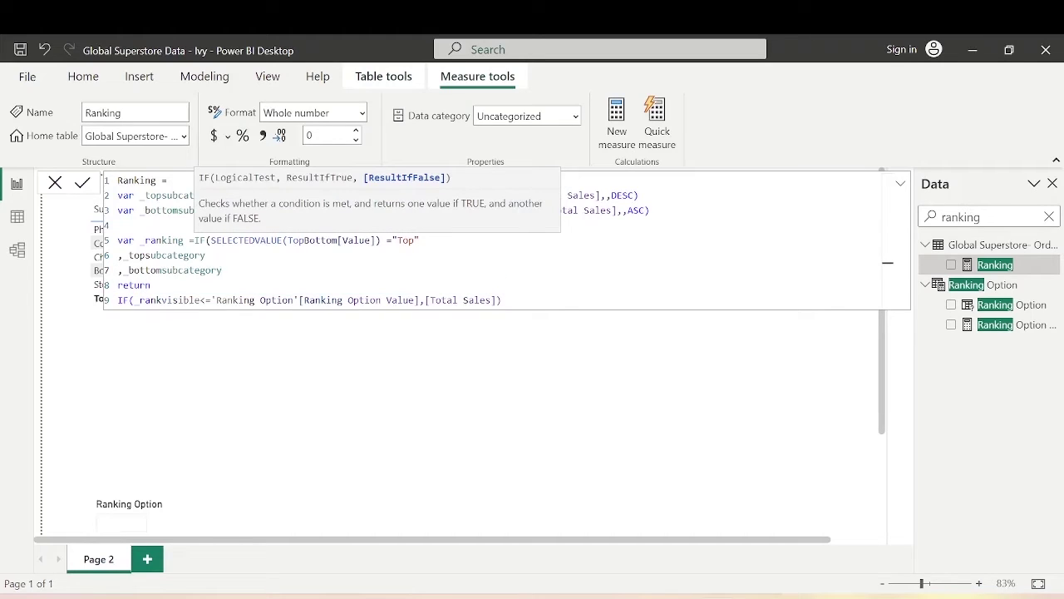
Replace _rankvisible with _ranking in the IF expression after return.
{"action": "left_click", "coordinate": [199, 301]}
{"action": "key", "text": "BackSpace"}
{"action": "key", "text": "BackSpace"}
{"action": "key", "text": "BackSpace"}
{"action": "key", "text": "BackSpace"}
{"action": "key", "text": "BackSpace"}
{"action": "key", "text": "BackSpace"}
{"action": "key", "text": "BackSpace"}
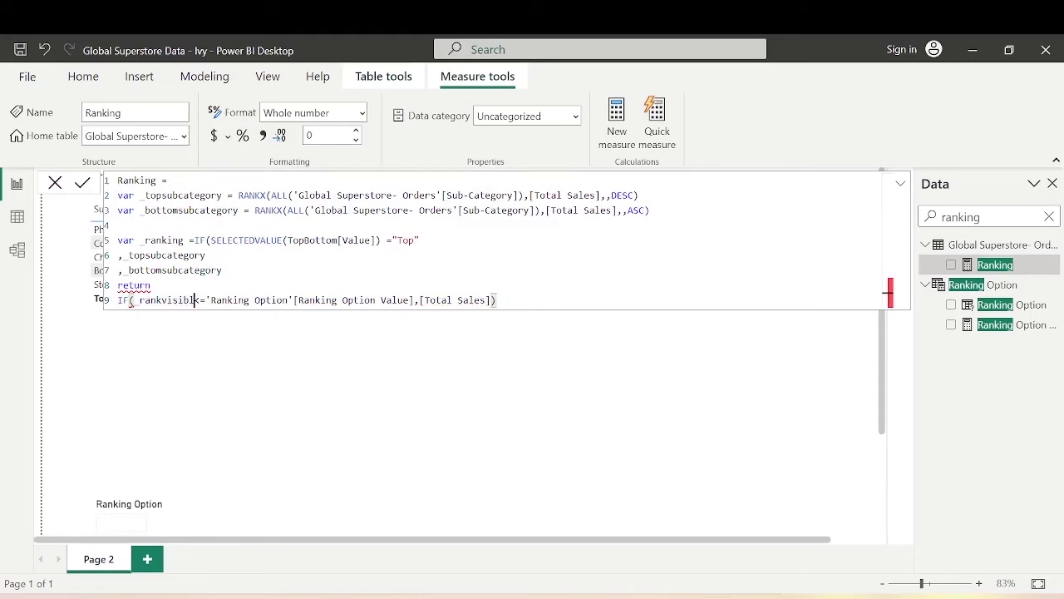
{"action": "type", "text": "ing"}
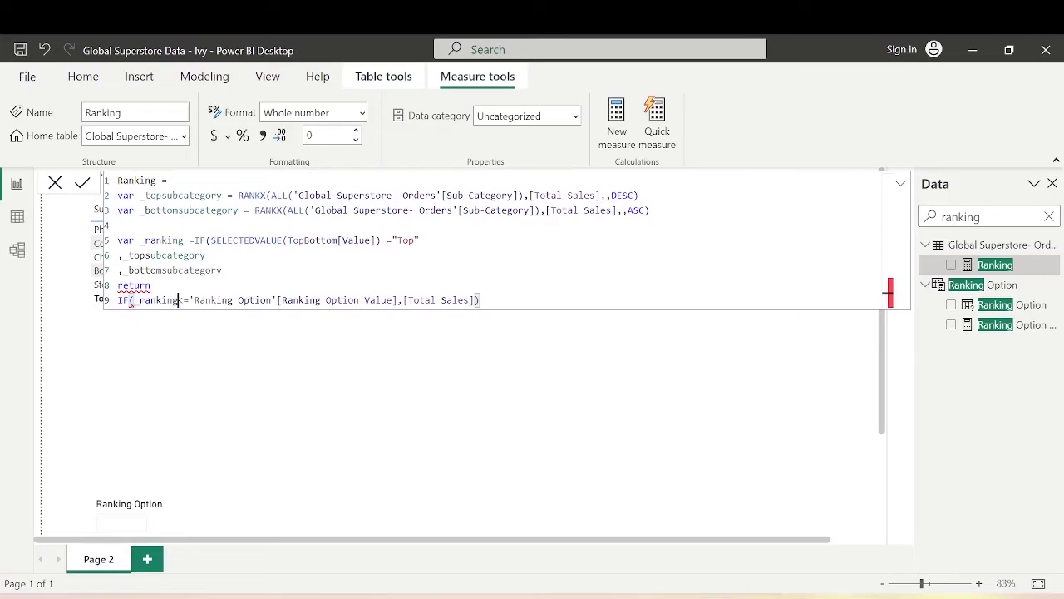
Add the missing closing parenthesis after _bottomsubcategory, commit the Ranking measure and close its formula.
{"action": "left_click", "coordinate": [221, 270]}
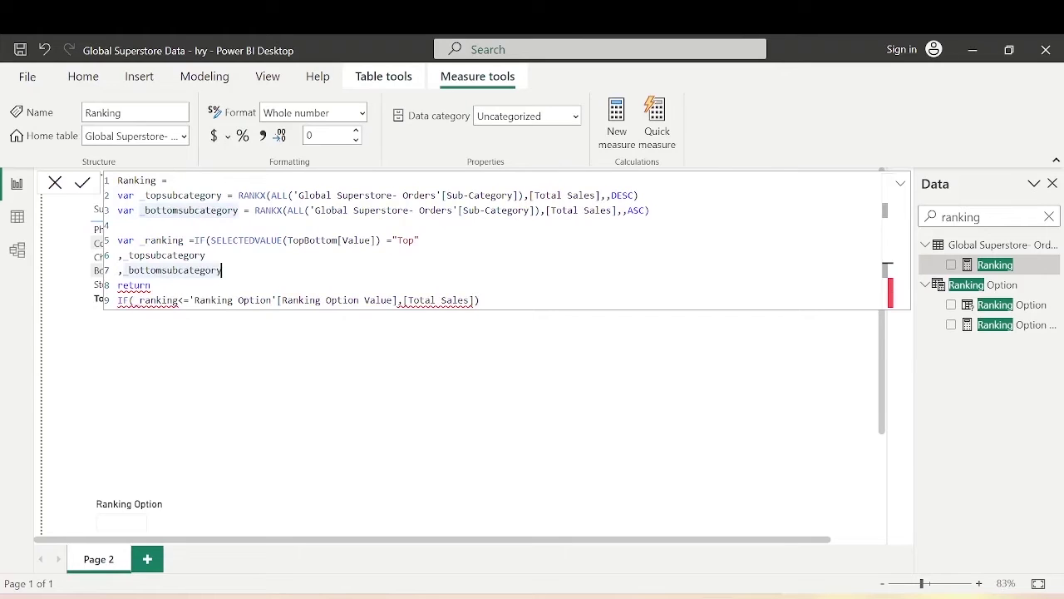
{"action": "type", "text": ")"}
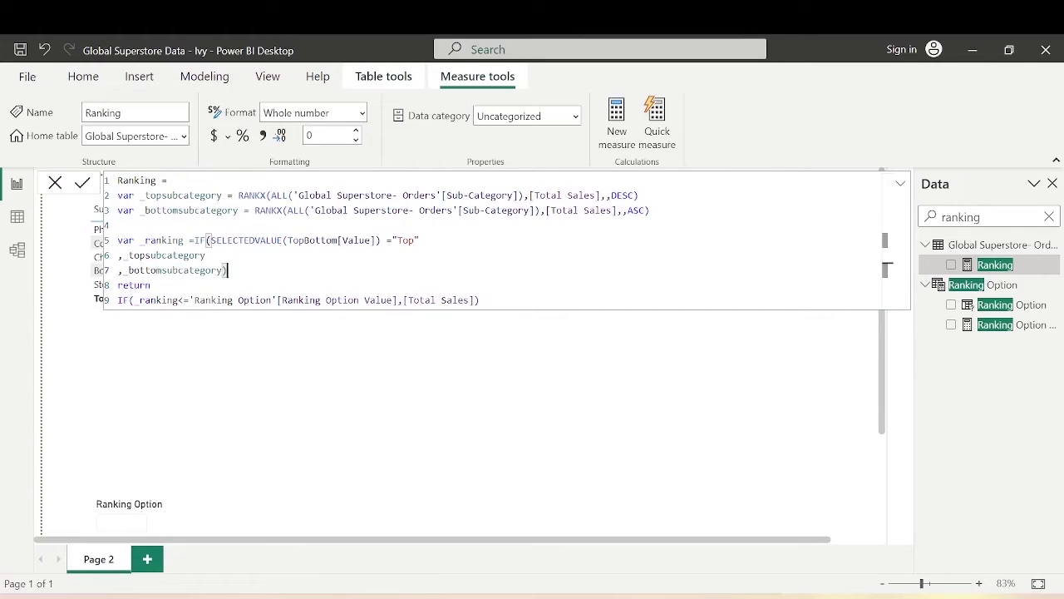
{"action": "key", "text": "Return"}
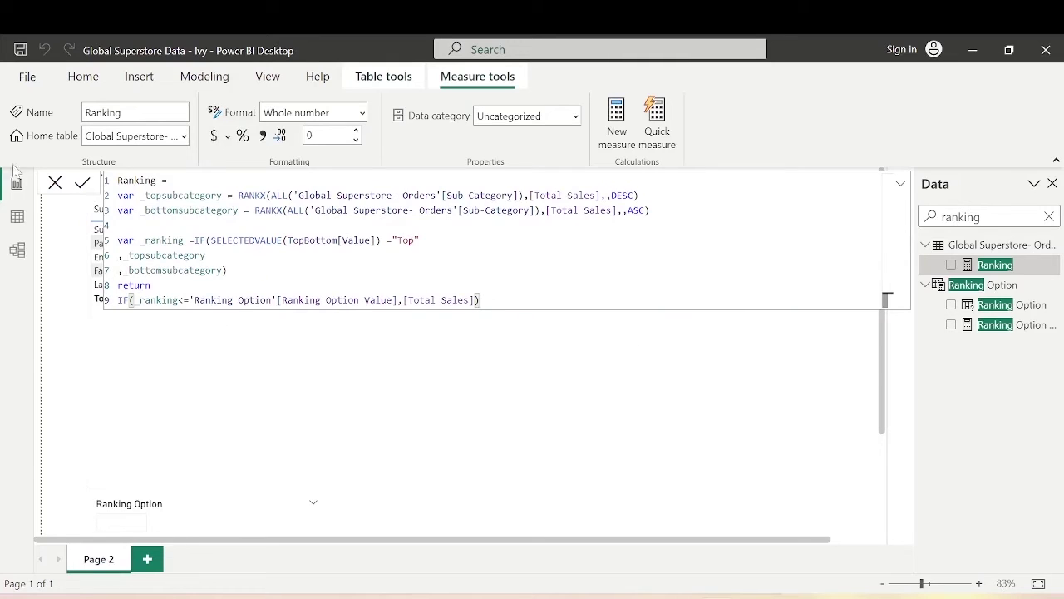
{"action": "left_click", "coordinate": [54, 182]}
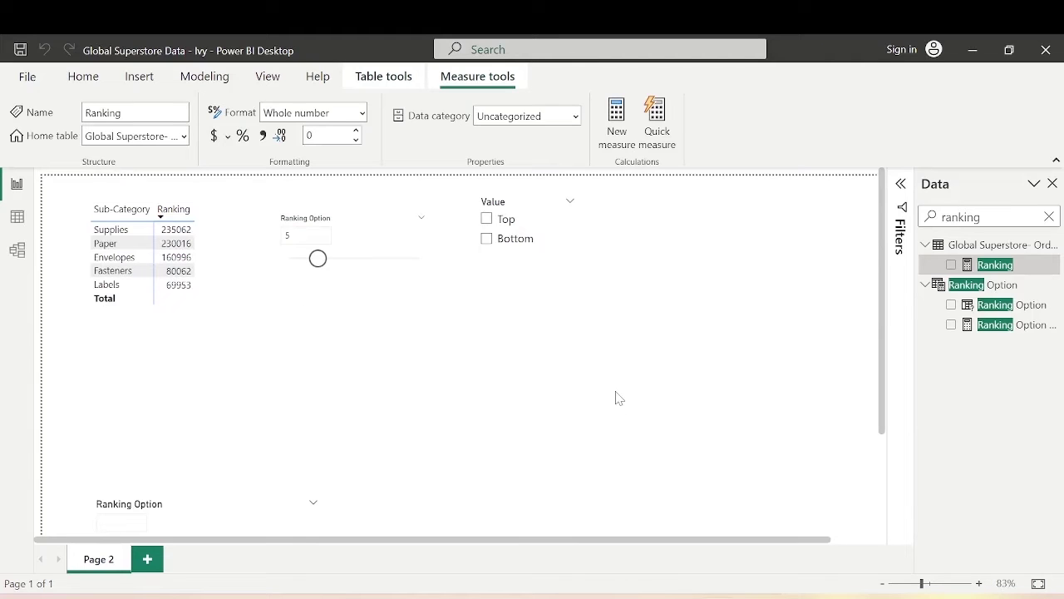
Test the Ranking table by selecting Top and then Bottom in the Value slicer.
{"action": "left_click", "coordinate": [488, 220]}
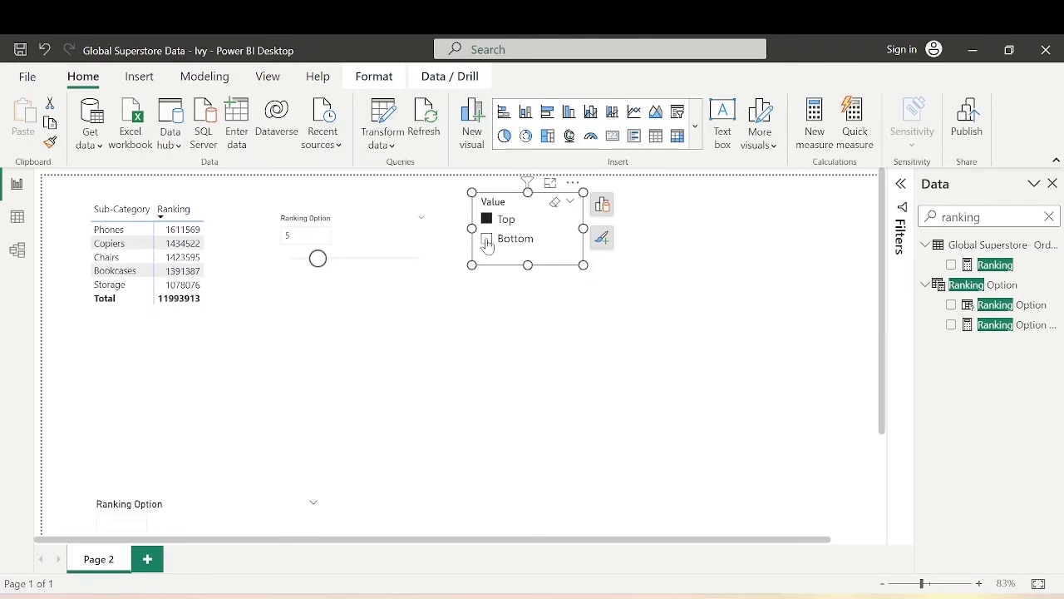
{"action": "left_click", "coordinate": [488, 240]}
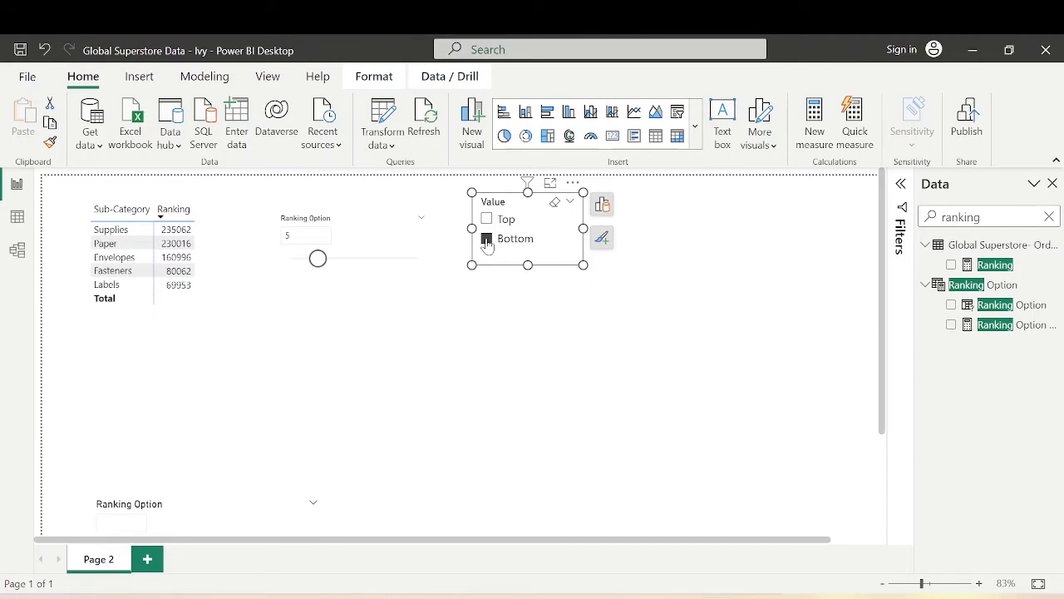
Set the Ranking Option slicer to 7 and test the table with Top and then Bottom selected in the Value slicer.
{"action": "left_click", "coordinate": [488, 240]}
{"action": "left_click_drag", "start_coordinate": [318, 259], "coordinate": [329, 268]}
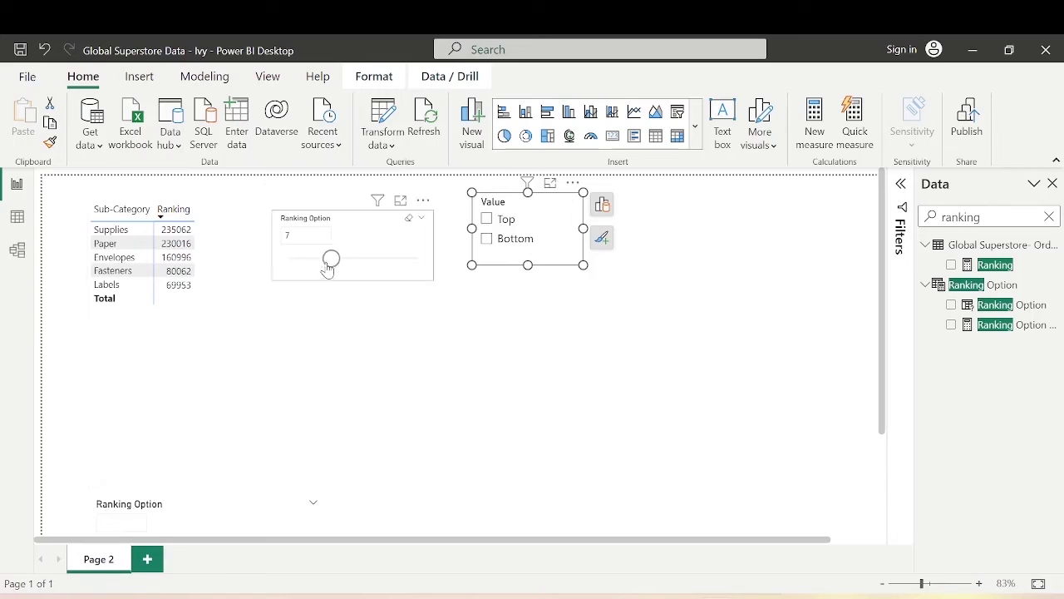
{"action": "left_click", "coordinate": [488, 220]}
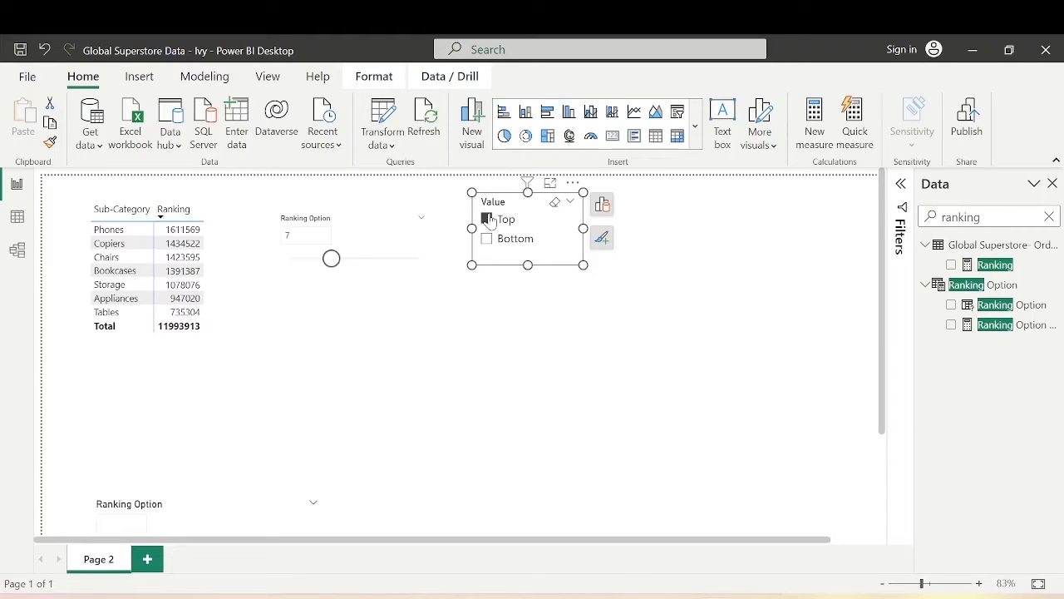
{"action": "left_click", "coordinate": [486, 238]}
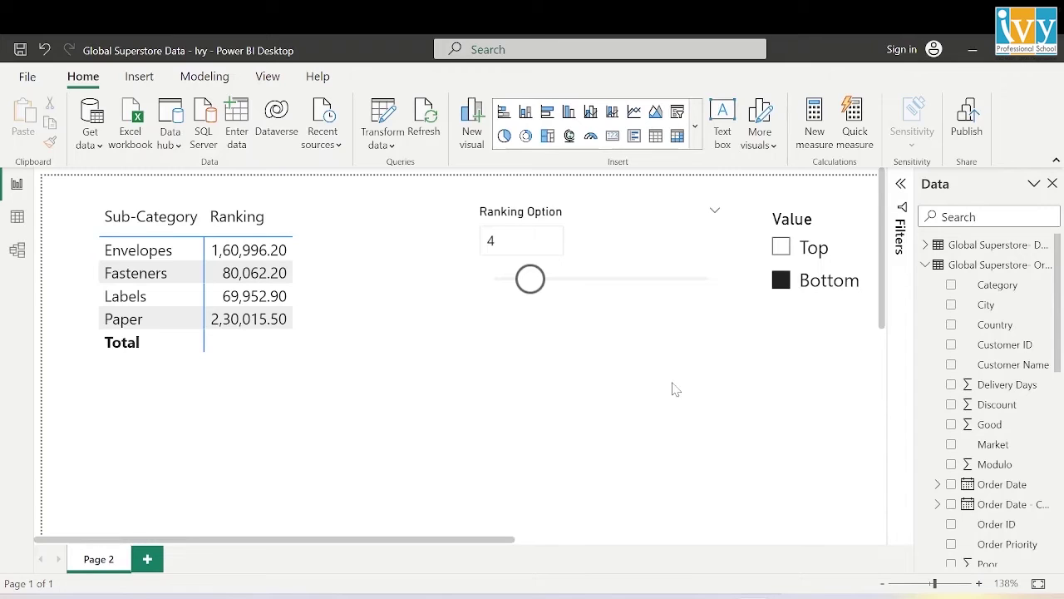
Compare Top and Bottom in the table, set Ranking Option to 5, and repeat both selections, ending on Bottom.
{"action": "left_click", "coordinate": [780, 248]}
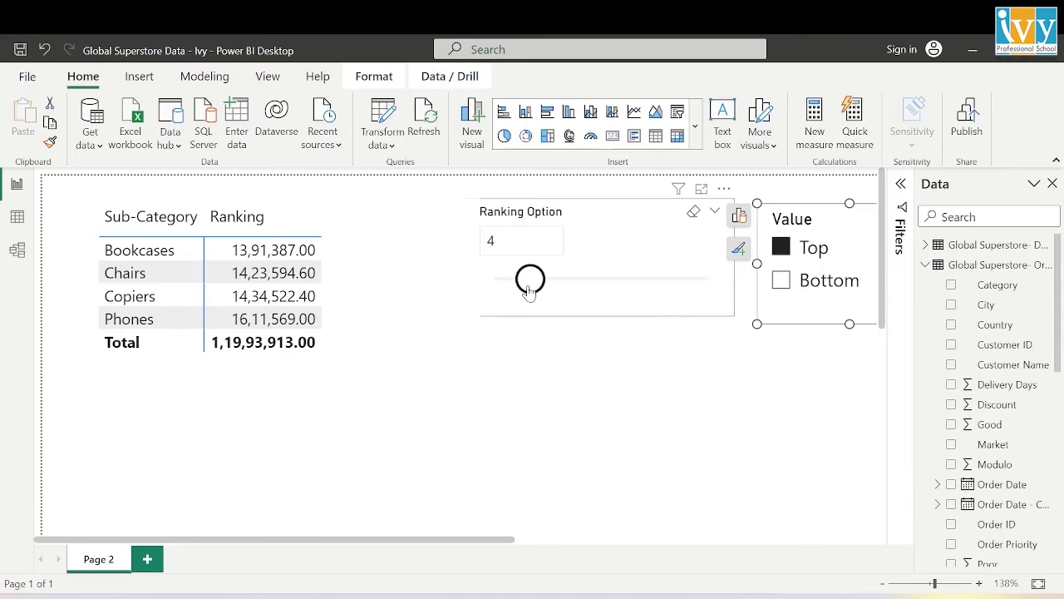
{"action": "left_click", "coordinate": [782, 287]}
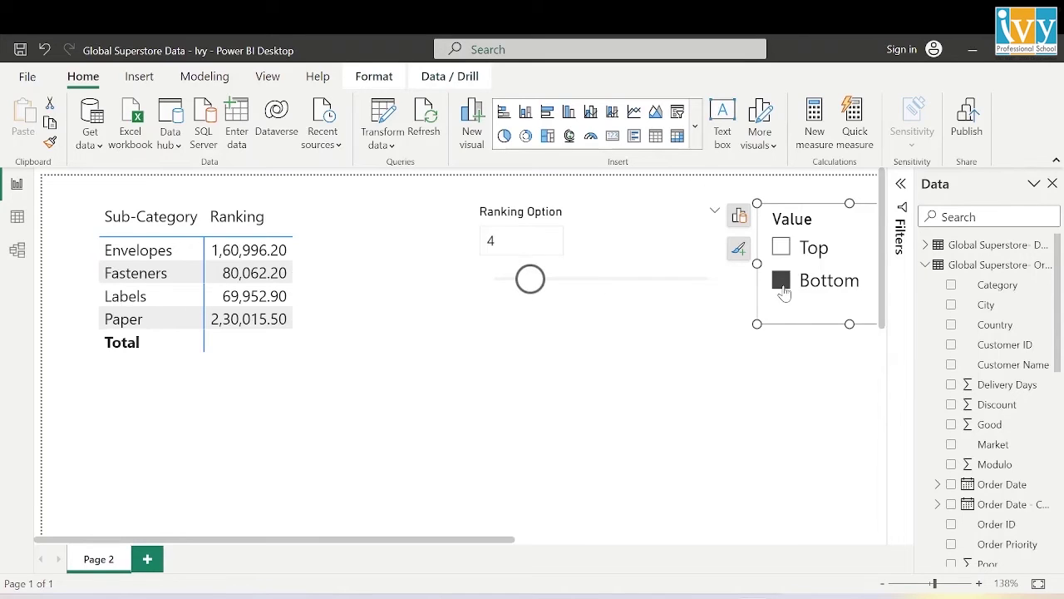
{"action": "left_click_drag", "start_coordinate": [531, 279], "coordinate": [544, 281]}
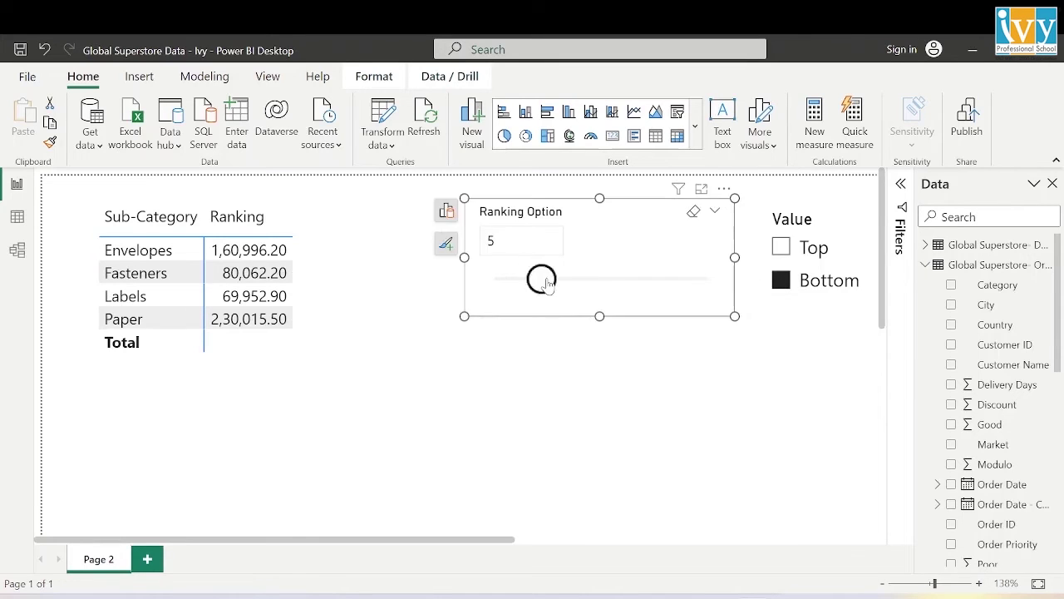
{"action": "left_click", "coordinate": [782, 249]}
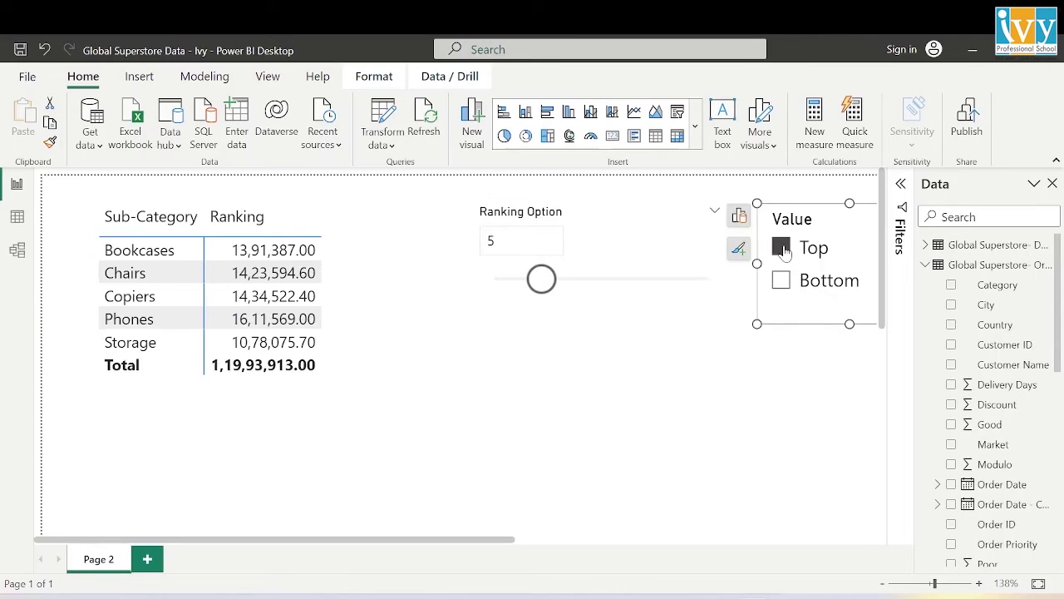
{"action": "left_click", "coordinate": [782, 289]}
{"action": "scroll", "coordinate": [784, 296], "scroll_direction": "down", "scroll_amount": 5}
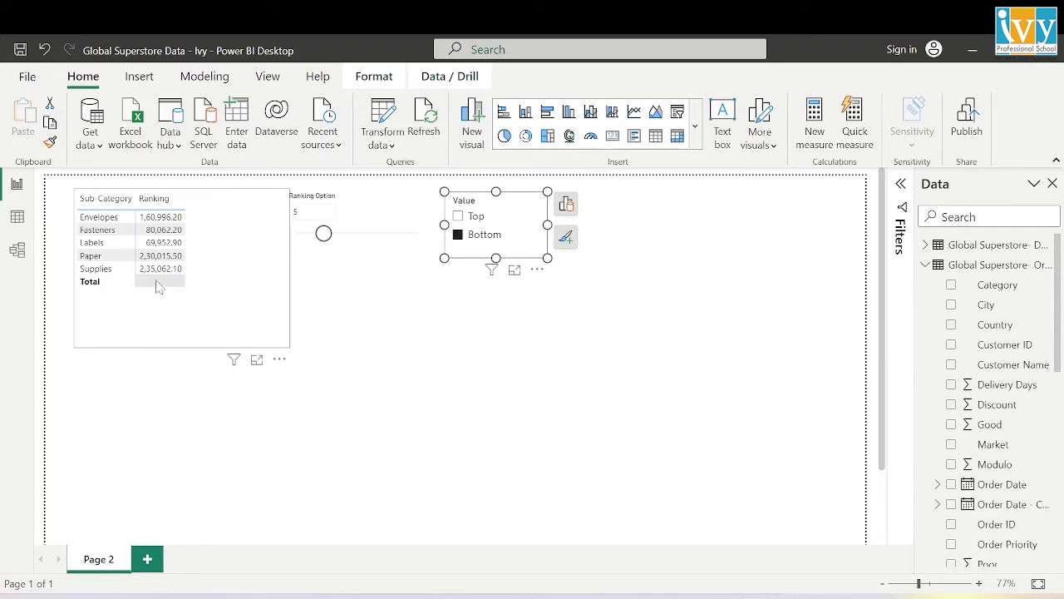
Search the data fields for ranking, review the Ranking measure's formula and close it without changes.
{"action": "left_click", "coordinate": [618, 412]}
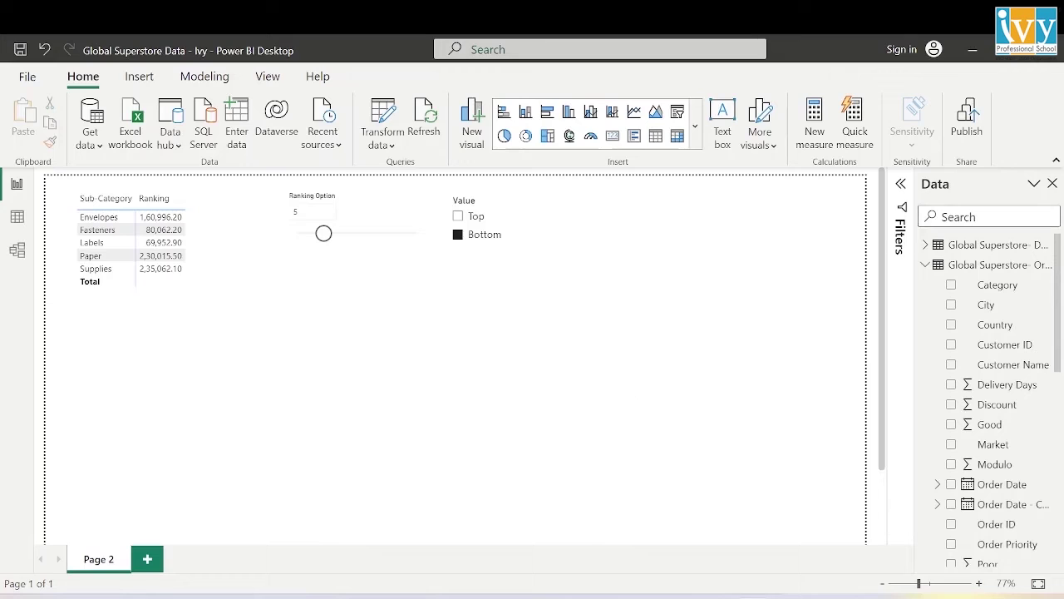
{"action": "type", "text": "ranking"}
{"action": "left_click", "coordinate": [996, 264]}
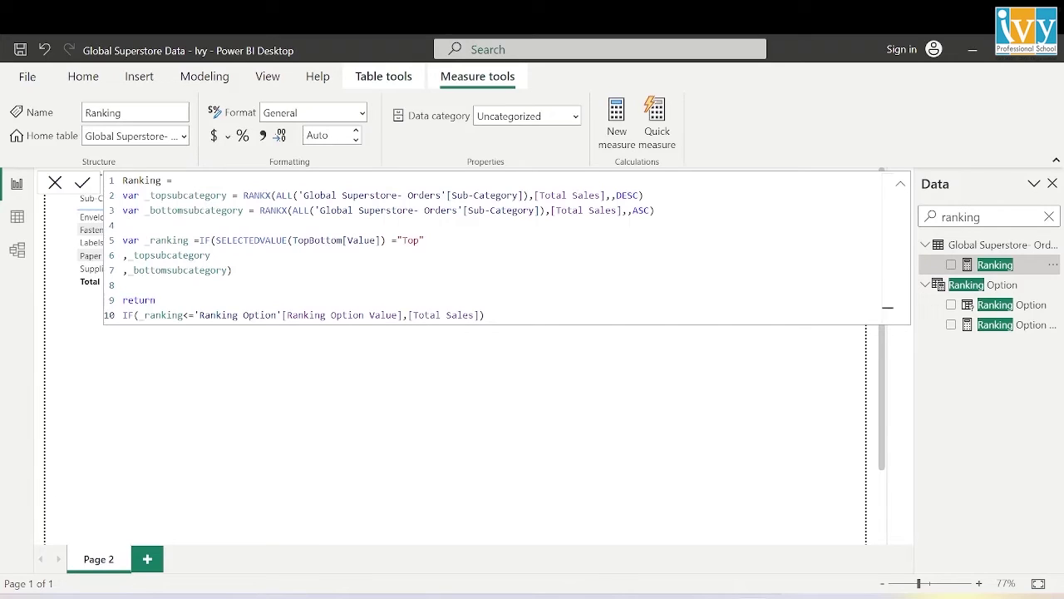
{"action": "left_click", "coordinate": [55, 183]}
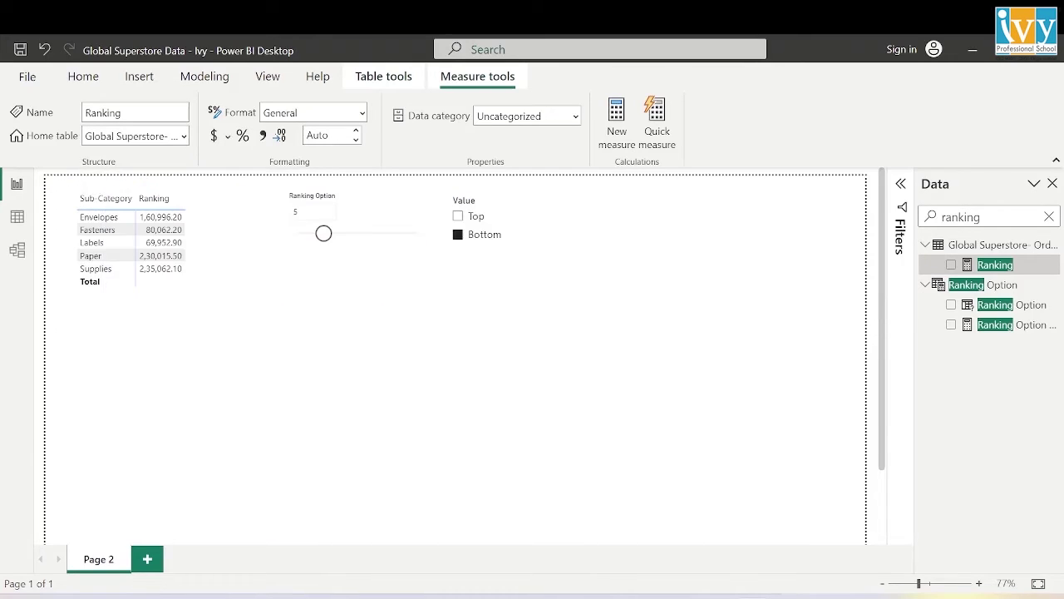
Start a new Fields parameter and name it Breakdown Field.
{"action": "left_click", "coordinate": [210, 75]}
{"action": "left_click", "coordinate": [329, 137]}
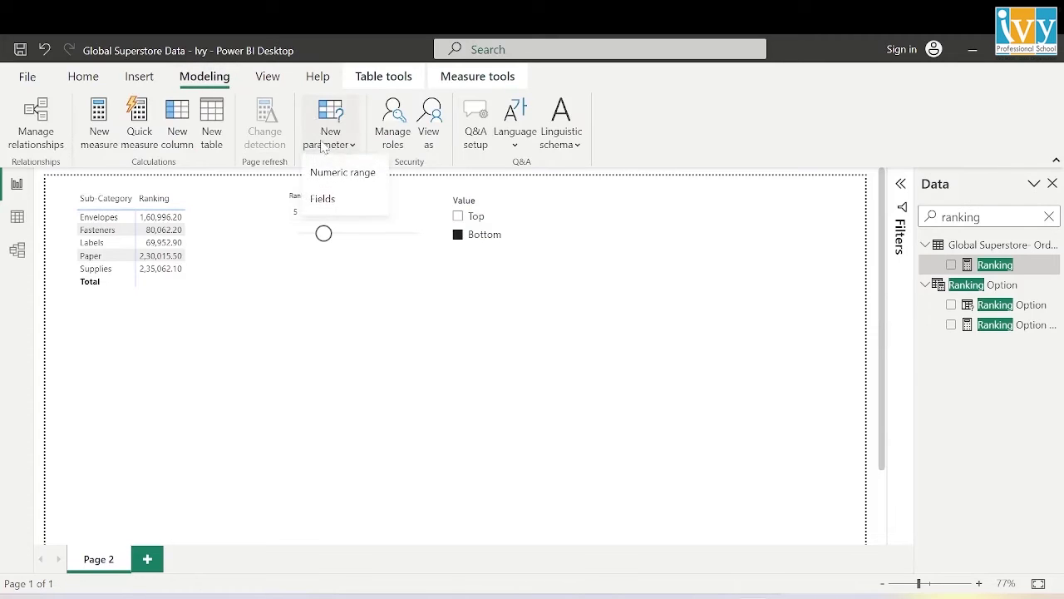
{"action": "left_click", "coordinate": [362, 199]}
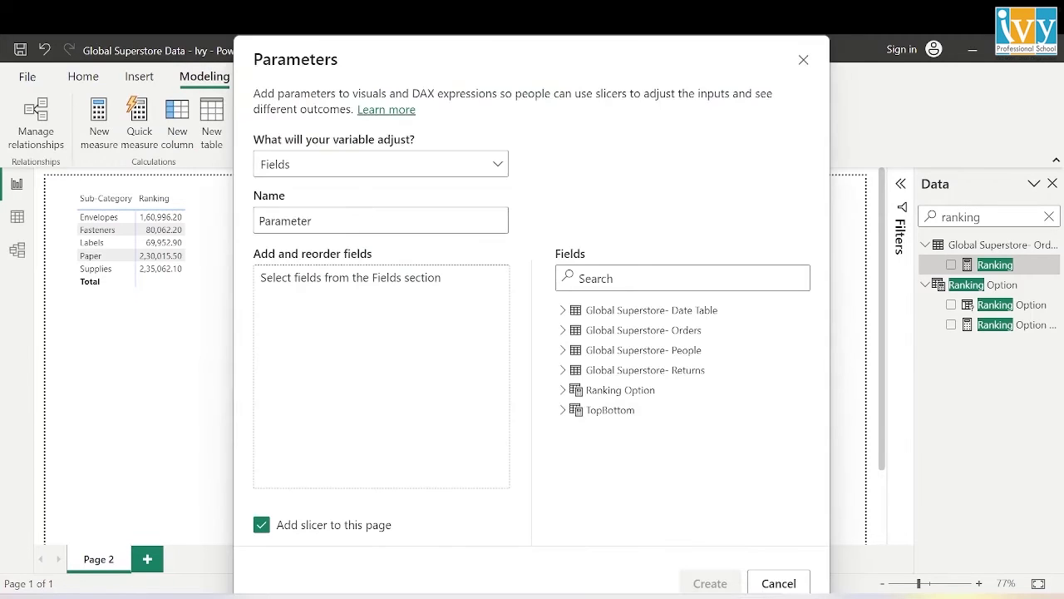
{"action": "left_click_drag", "start_coordinate": [311, 220], "coordinate": [247, 229]}
{"action": "type", "text": "Bre"}
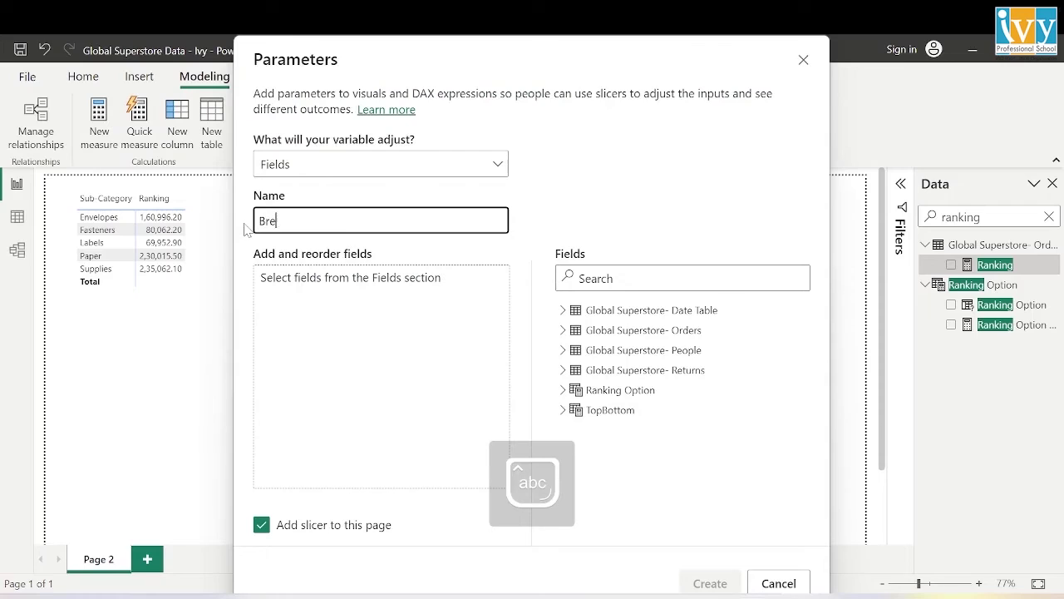
{"action": "type", "text": "akdown Field"}
Add Sub-Category and Product Name from the Global Superstore- Orders table to the parameter and create it with its slicer.
{"action": "left_click", "coordinate": [563, 330]}
{"action": "left_click", "coordinate": [598, 278]}
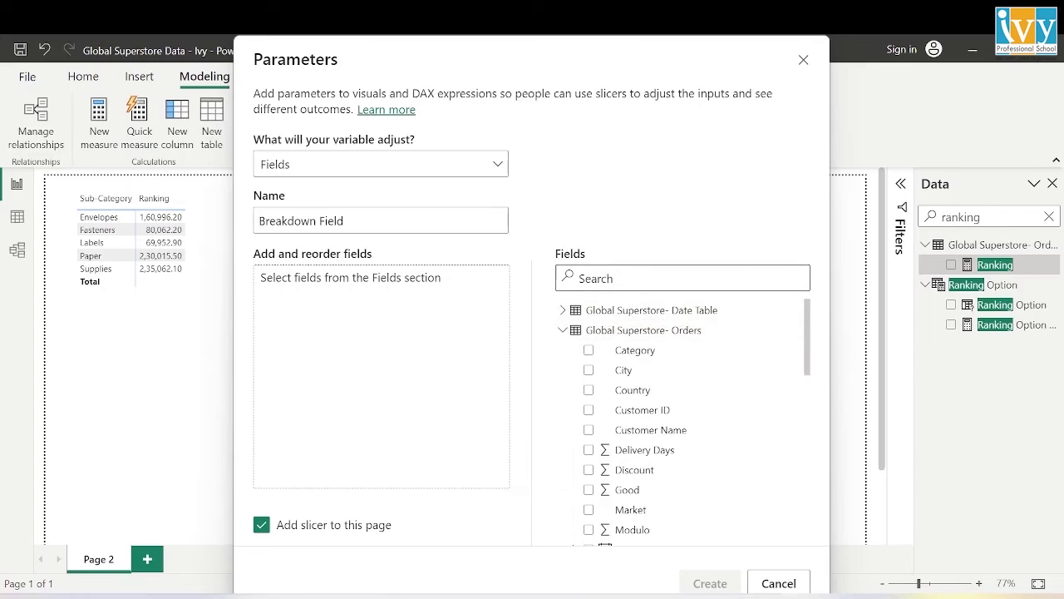
{"action": "type", "text": "sub"}
{"action": "left_click_drag", "start_coordinate": [651, 341], "coordinate": [371, 300]}
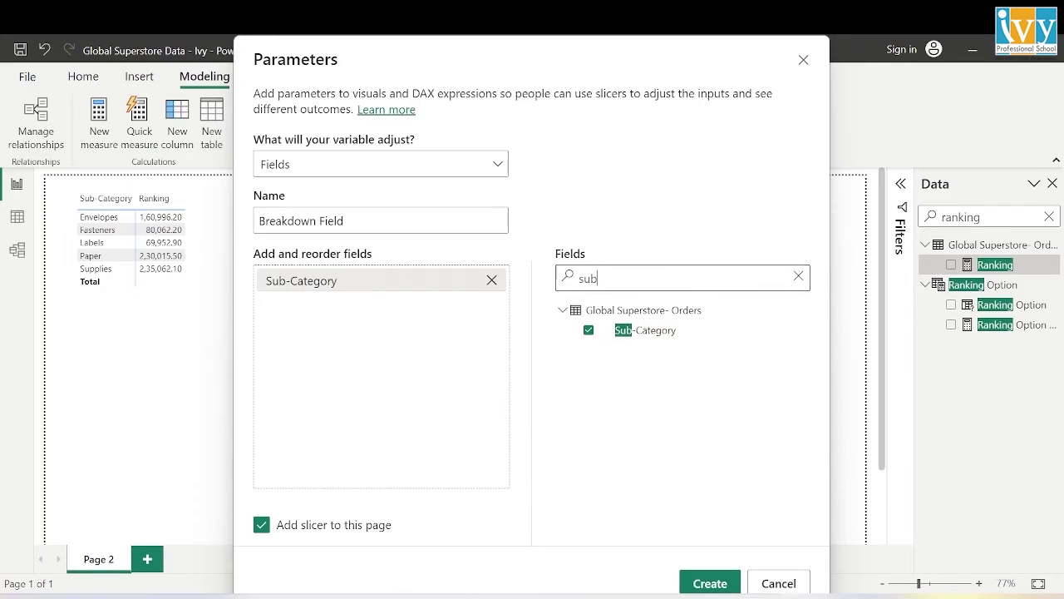
{"action": "key", "text": "BackSpace"}
{"action": "key", "text": "BackSpace"}
{"action": "key", "text": "BackSpace"}
{"action": "type", "text": "prod"}
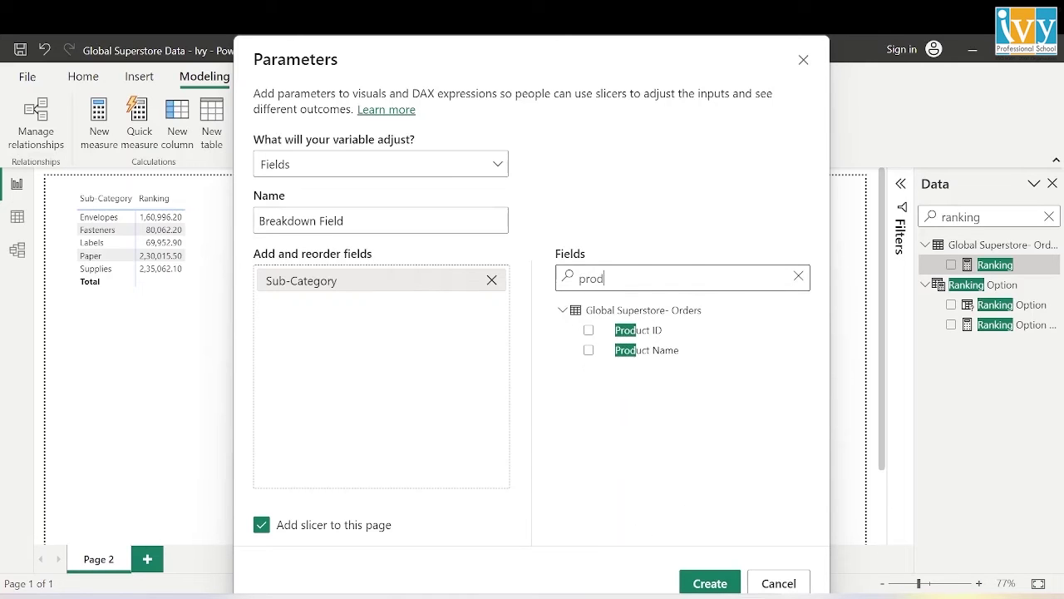
{"action": "left_click_drag", "start_coordinate": [666, 360], "coordinate": [365, 332]}
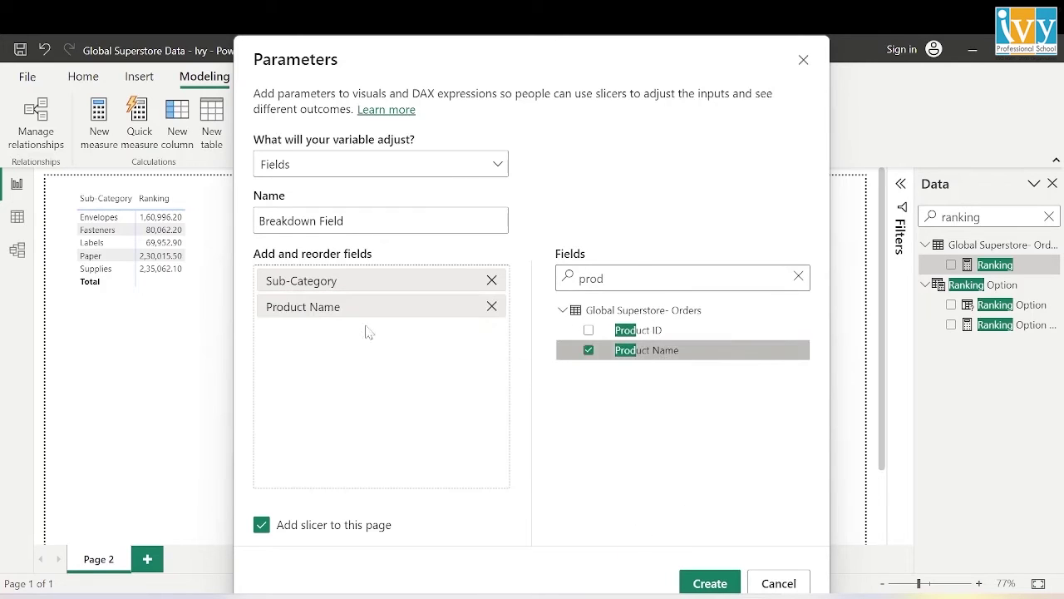
{"action": "left_click", "coordinate": [694, 577]}
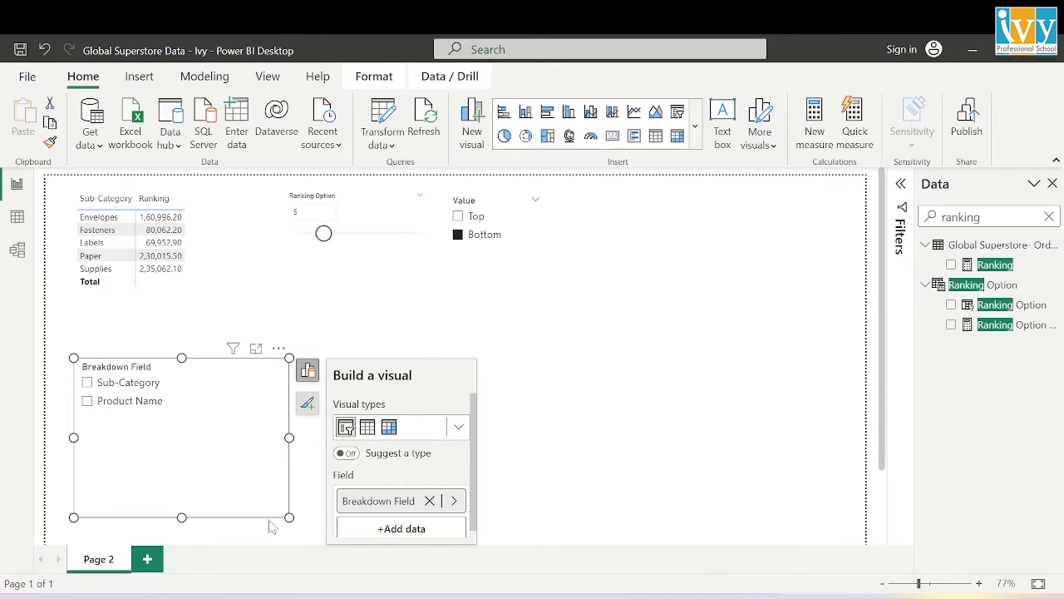
Shrink the Breakdown Field slicer to fit its two options and place it beside the Value slicer.
{"action": "left_click_drag", "start_coordinate": [289, 517], "coordinate": [206, 420]}
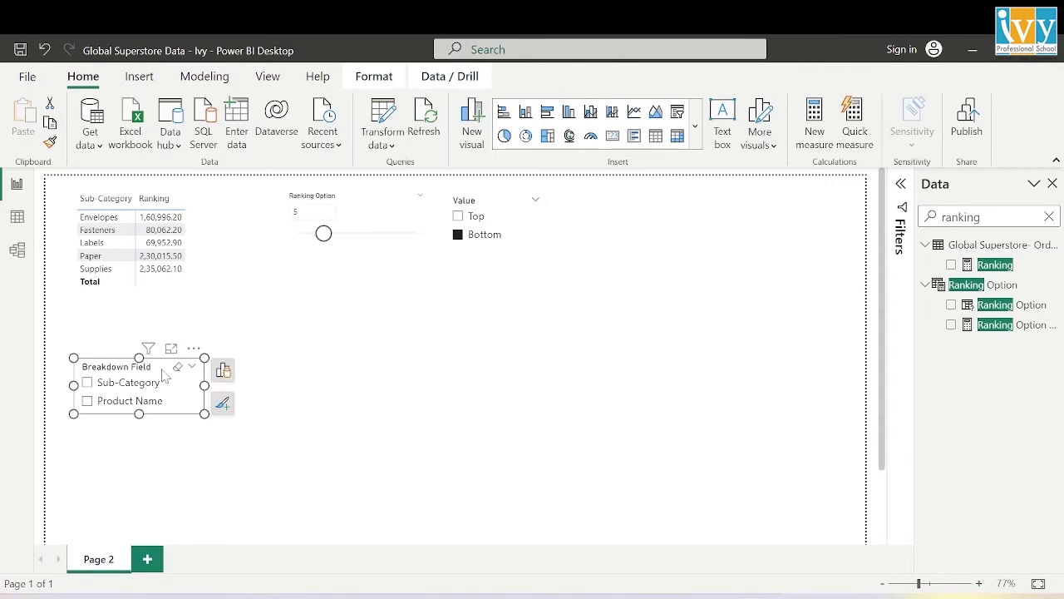
{"action": "left_click_drag", "start_coordinate": [166, 376], "coordinate": [745, 211]}
Clear the data field search and remove Sub-Category from the Ranking matrix.
{"action": "left_click", "coordinate": [208, 312]}
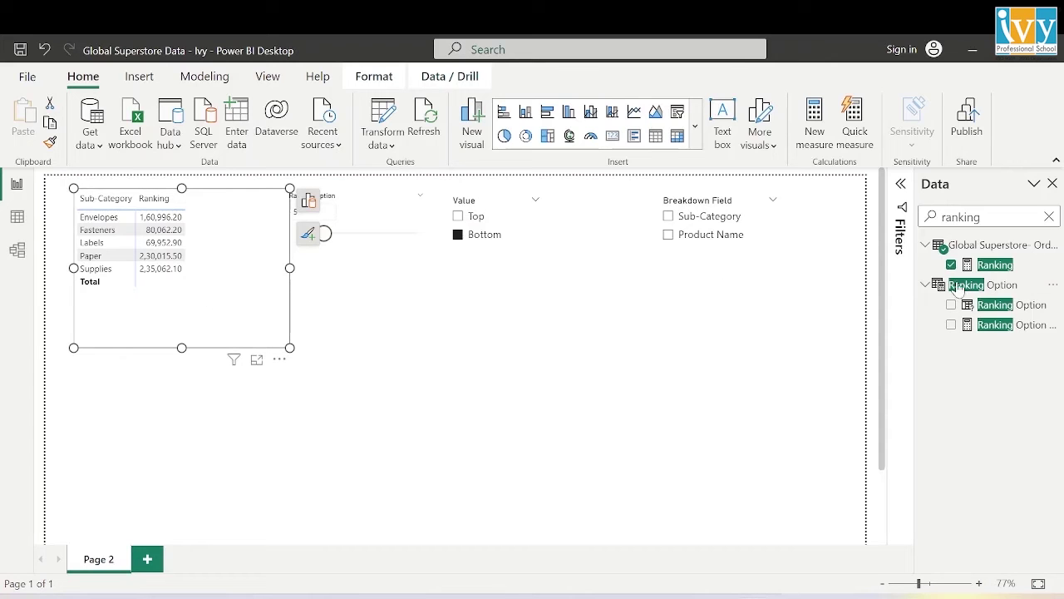
{"action": "left_click", "coordinate": [1048, 218]}
{"action": "scroll", "coordinate": [1000, 374], "scroll_direction": "down", "scroll_amount": 10}
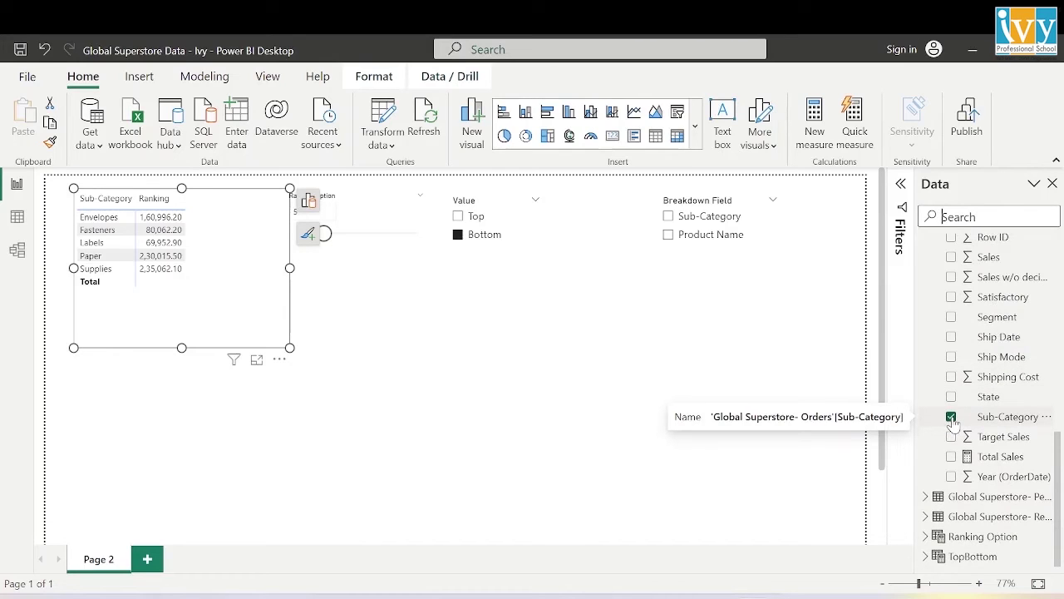
{"action": "left_click", "coordinate": [952, 417]}
Place the Breakdown Field parameter in the Rows of the Ranking matrix.
{"action": "scroll", "coordinate": [1007, 395], "scroll_direction": "up", "scroll_amount": 5}
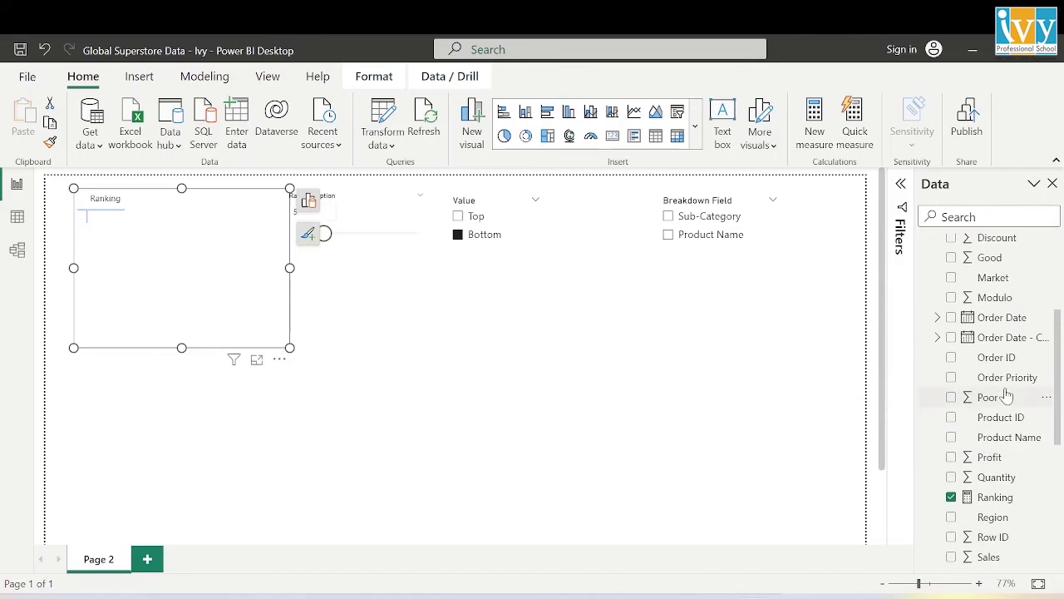
{"action": "scroll", "coordinate": [1006, 395], "scroll_direction": "up", "scroll_amount": 4}
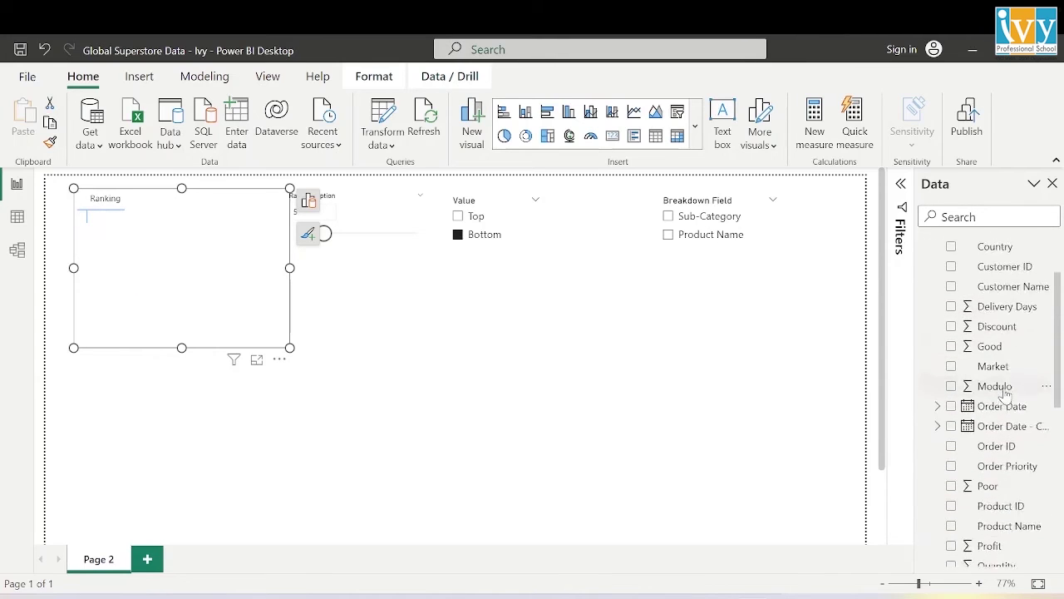
{"action": "left_click", "coordinate": [926, 244]}
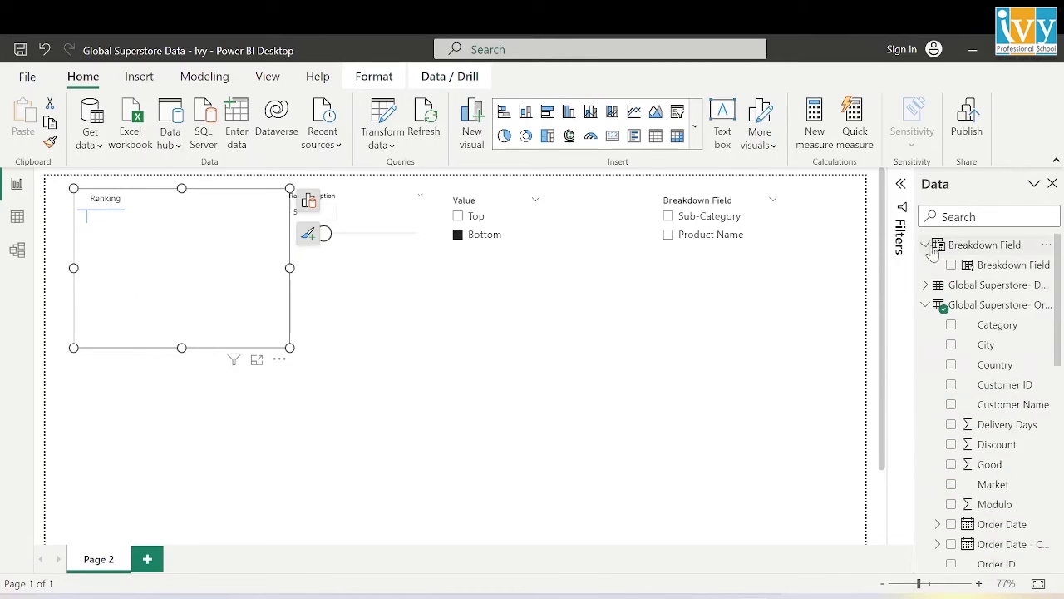
{"action": "left_click_drag", "start_coordinate": [1010, 265], "coordinate": [172, 226]}
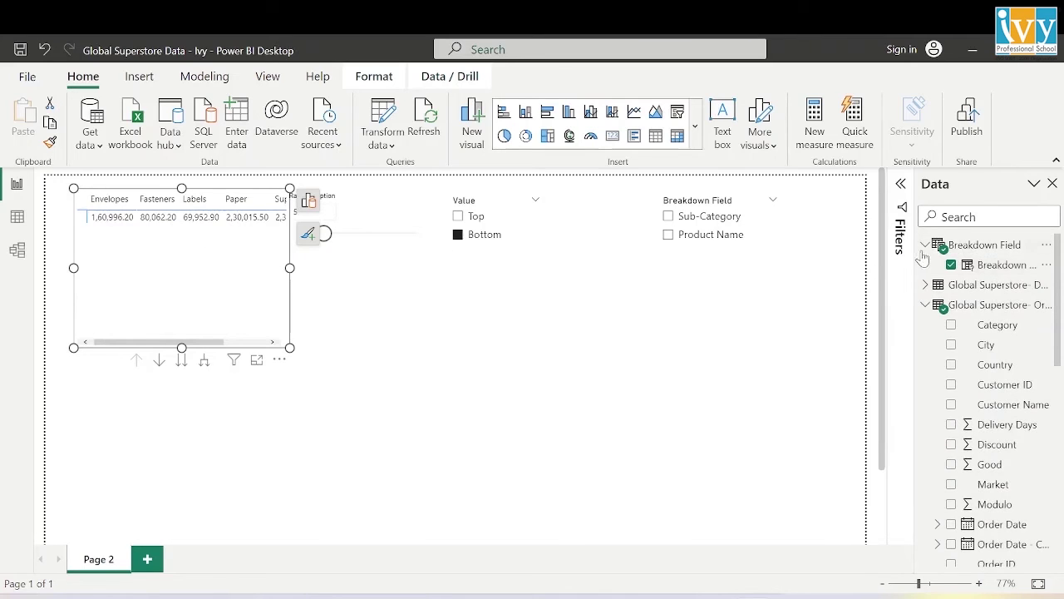
{"action": "left_click", "coordinate": [308, 203]}
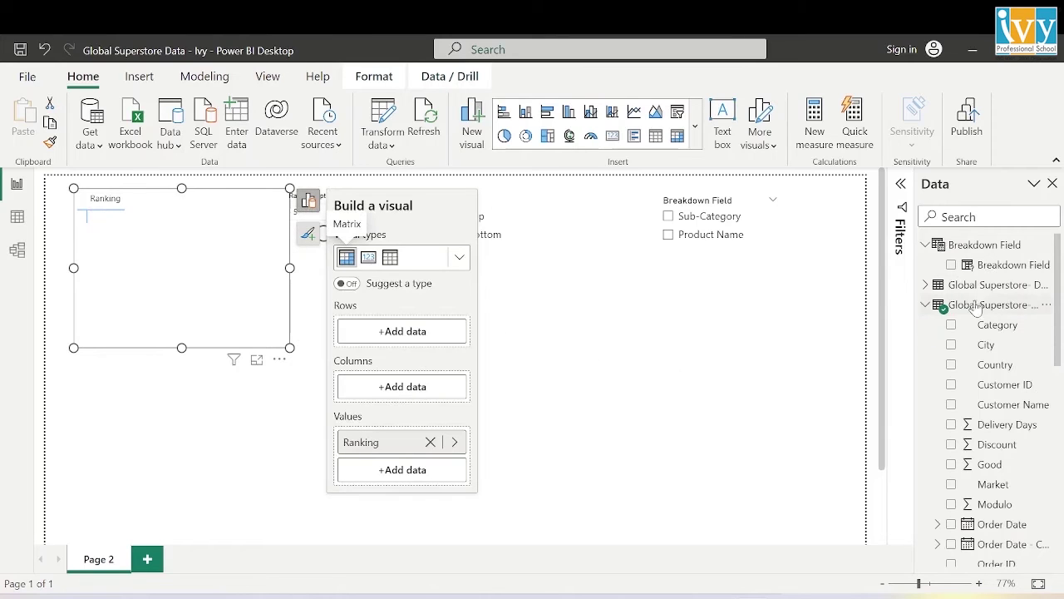
{"action": "left_click_drag", "start_coordinate": [1006, 265], "coordinate": [406, 338]}
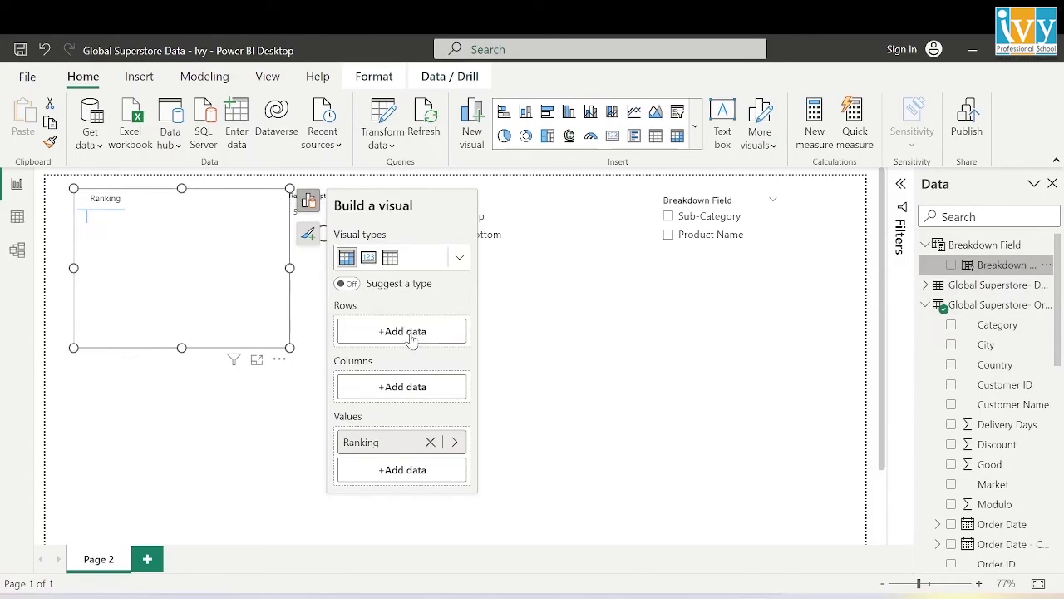
{"action": "left_click", "coordinate": [598, 401]}
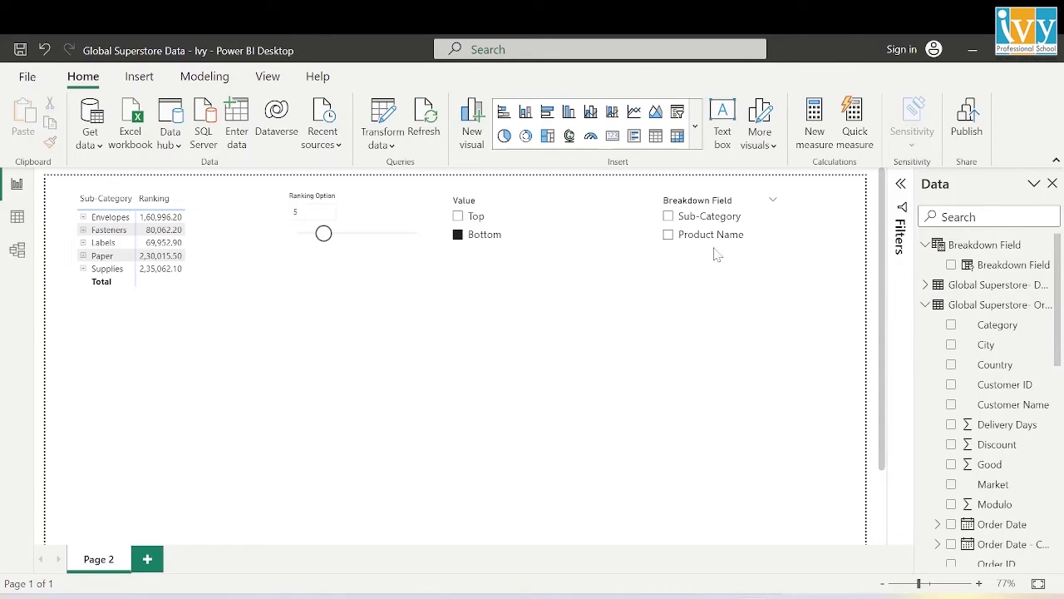
Search for ranking, open the Ranking measure's formula and delete the _ranking variable with its IF expression.
{"action": "left_click", "coordinate": [964, 216]}
{"action": "type", "text": "ranking"}
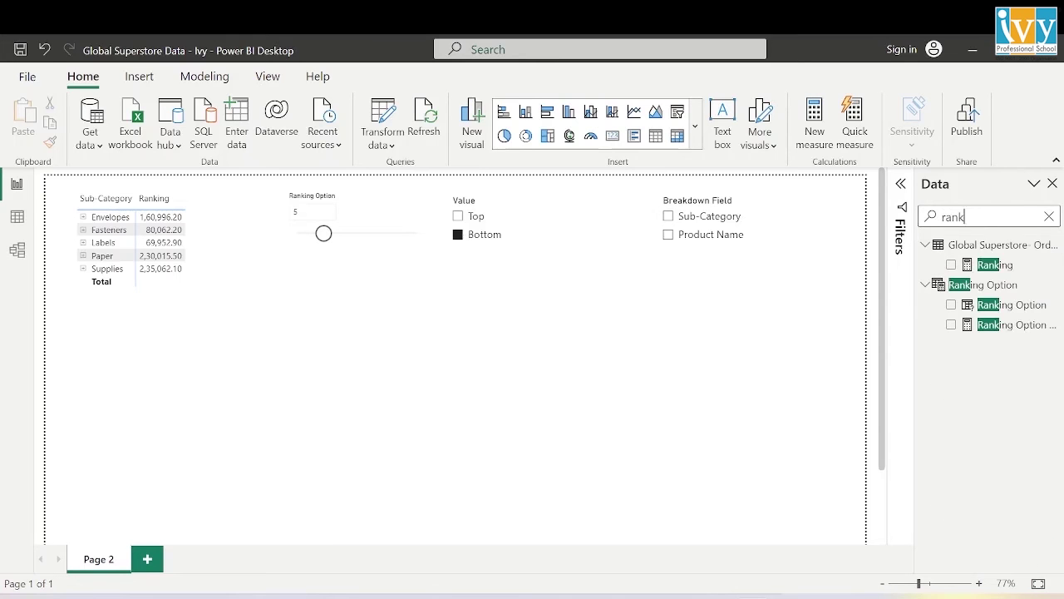
{"action": "left_click", "coordinate": [996, 265]}
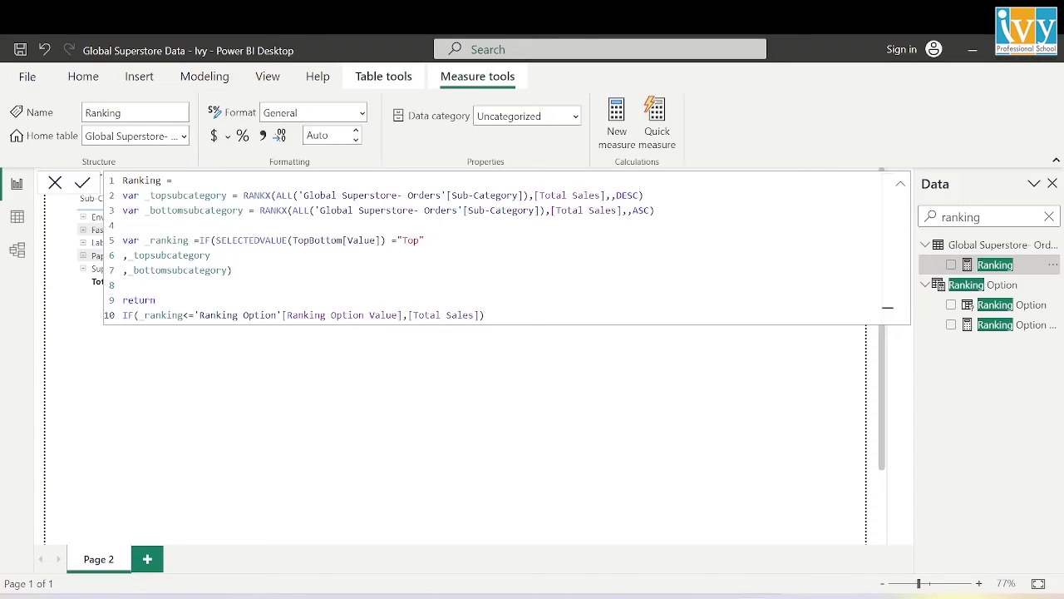
{"action": "left_click_drag", "start_coordinate": [233, 270], "coordinate": [121, 248]}
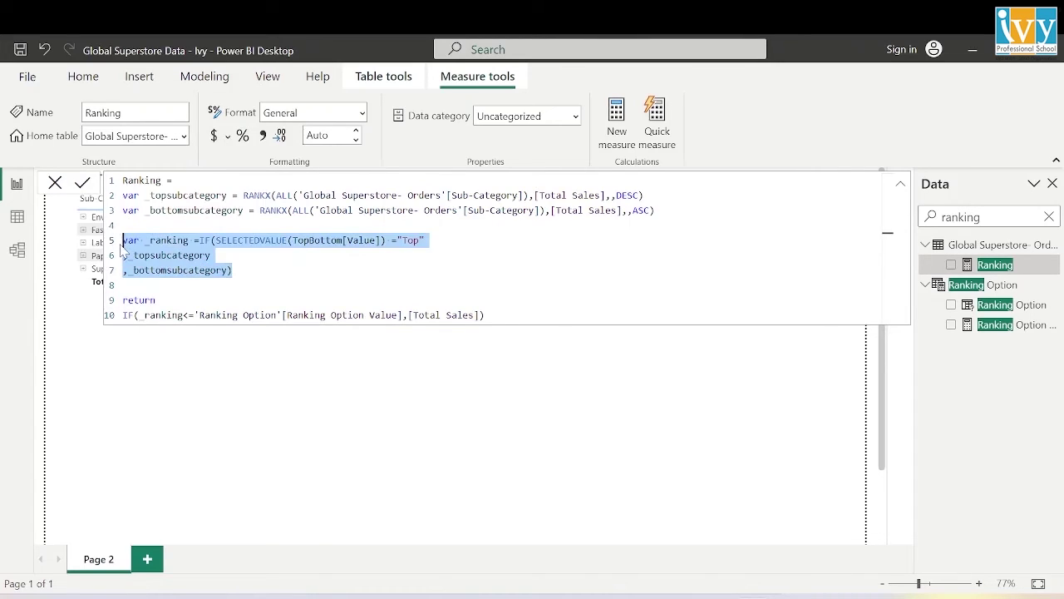
{"action": "key", "text": "Delete"}
Duplicate the _topsubcategory and _bottomsubcategory variable lines below the originals in the Ranking formula, separated by a blank line.
{"action": "left_click_drag", "start_coordinate": [650, 211], "coordinate": [118, 195]}
{"action": "key", "text": "ctrl+c"}
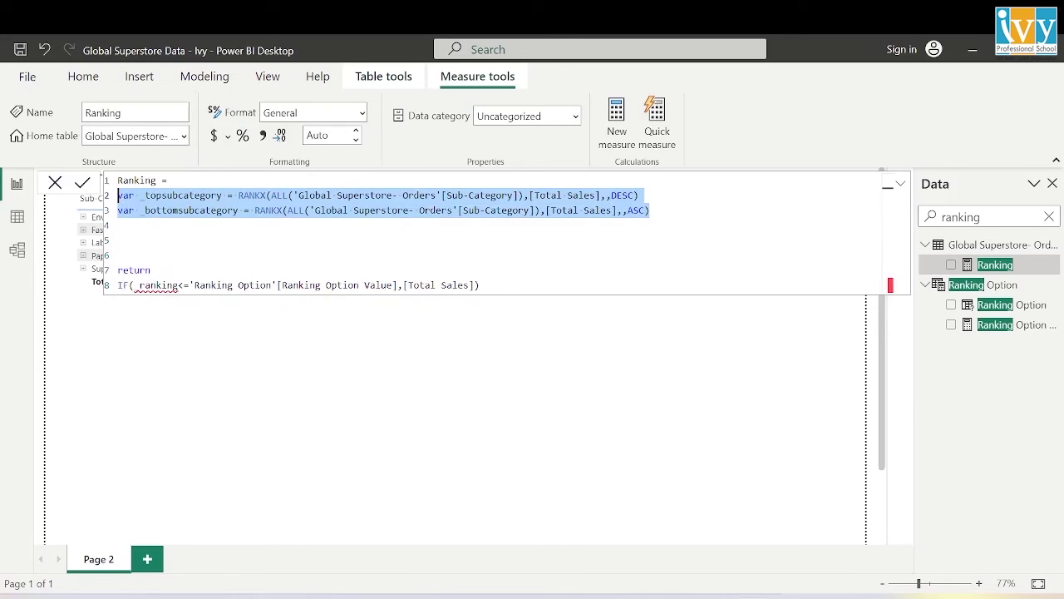
{"action": "left_click", "coordinate": [887, 210]}
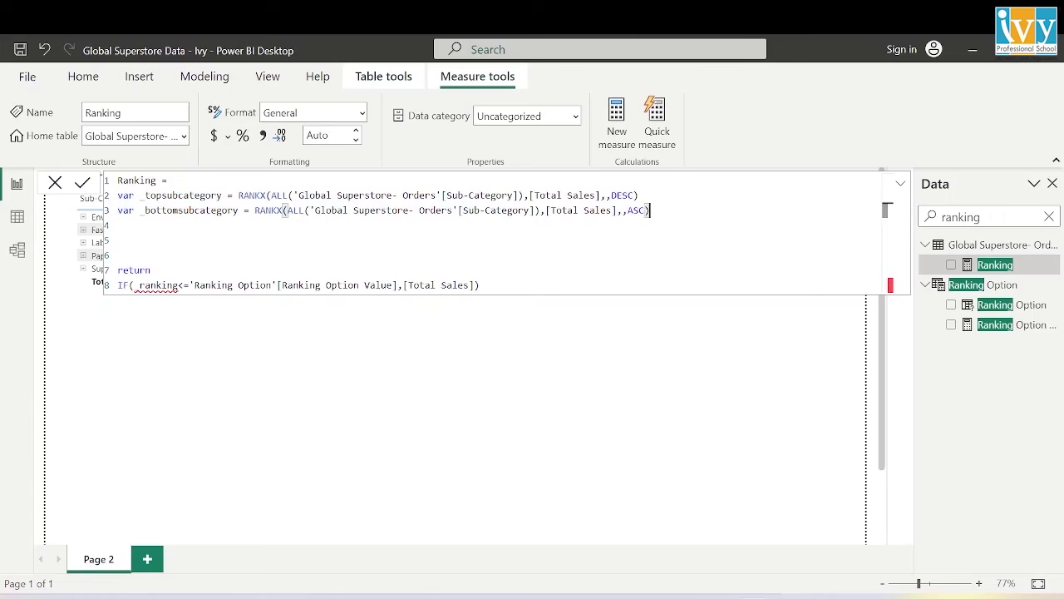
{"action": "key", "text": "Return"}
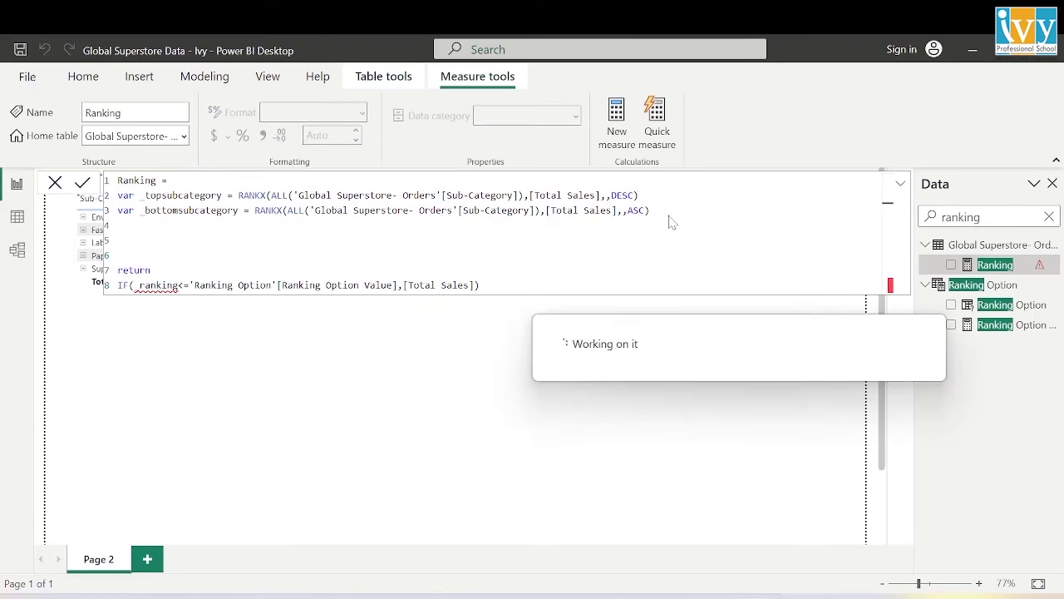
{"action": "left_click", "coordinate": [887, 210]}
{"action": "key", "text": "Return"}
{"action": "key", "text": "Return"}
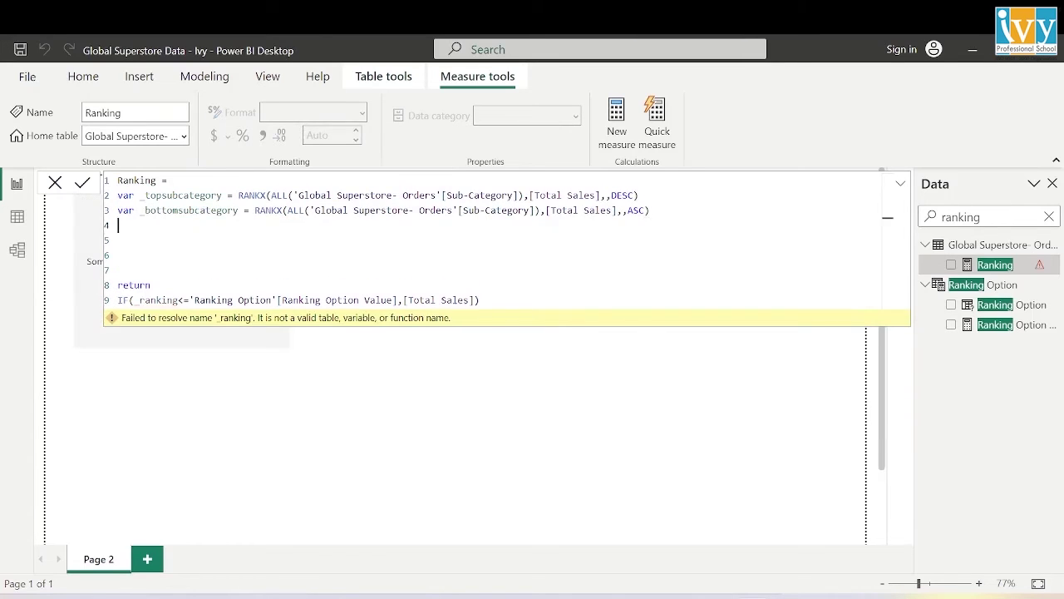
{"action": "key", "text": "ctrl+v"}
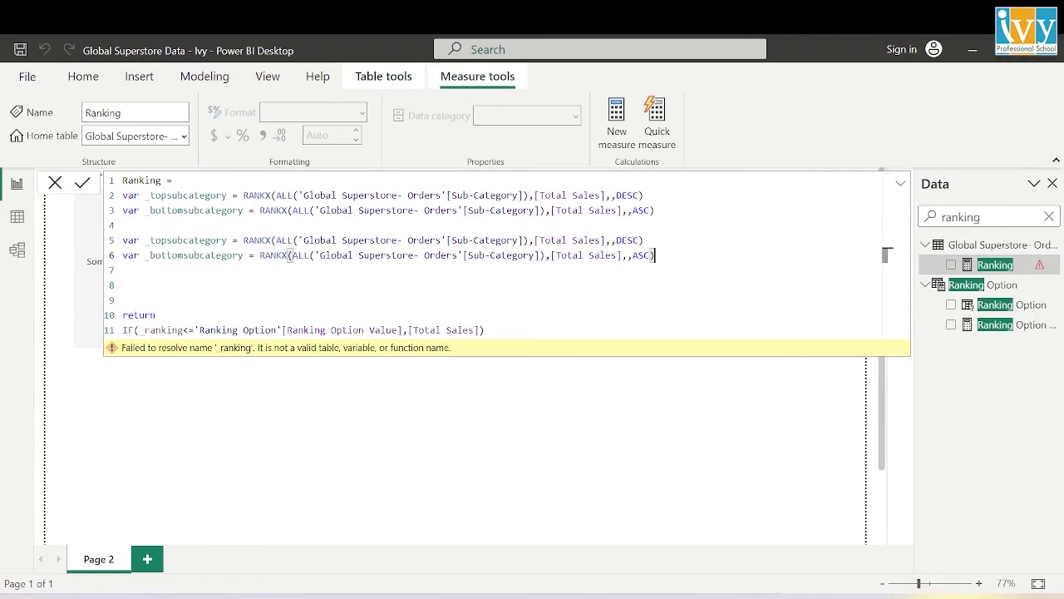
Rename the copied _topsubcategory variable to _topproductname.
{"action": "left_click", "coordinate": [226, 241]}
{"action": "key", "text": "BackSpace"}
{"action": "key", "text": "BackSpace"}
{"action": "key", "text": "BackSpace"}
{"action": "key", "text": "BackSpace"}
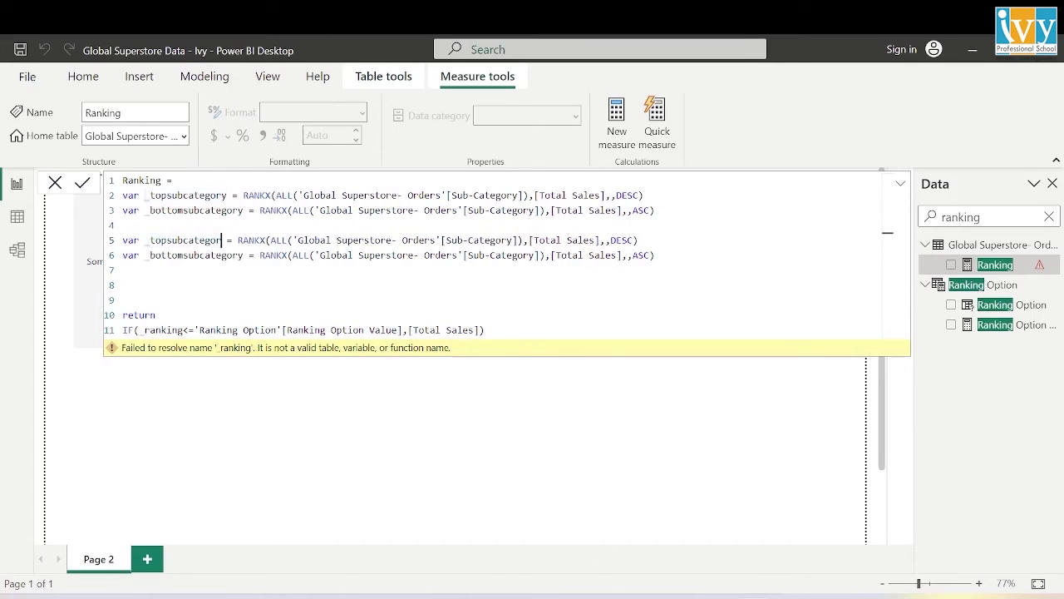
{"action": "key", "text": "BackSpace"}
{"action": "key", "text": "BackSpace"}
{"action": "key", "text": "BackSpace"}
{"action": "key", "text": "BackSpace"}
{"action": "key", "text": "BackSpace"}
{"action": "key", "text": "BackSpace"}
{"action": "key", "text": "BackSpace"}
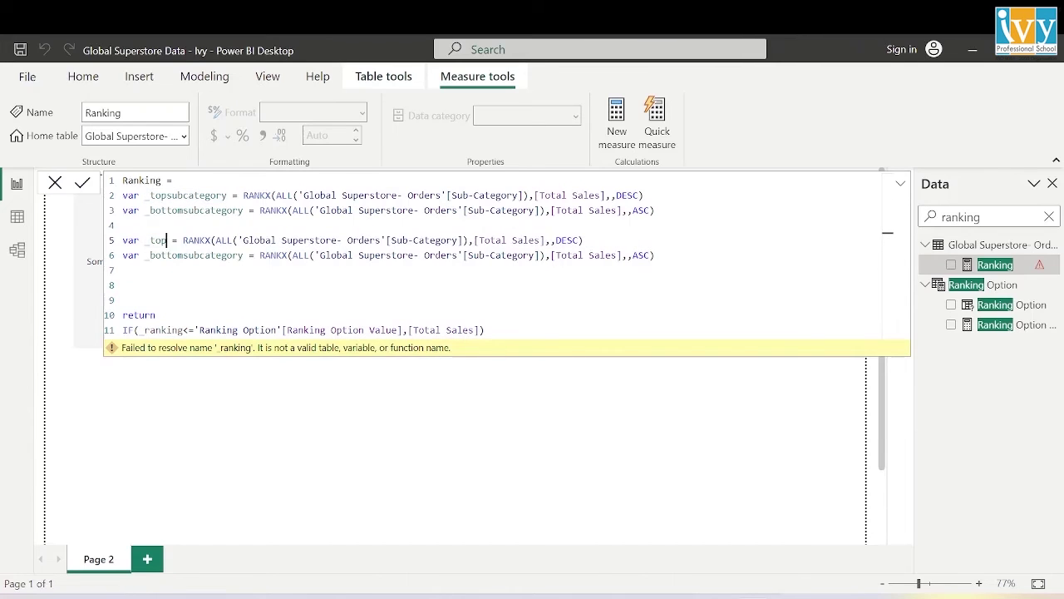
{"action": "type", "text": "productname"}
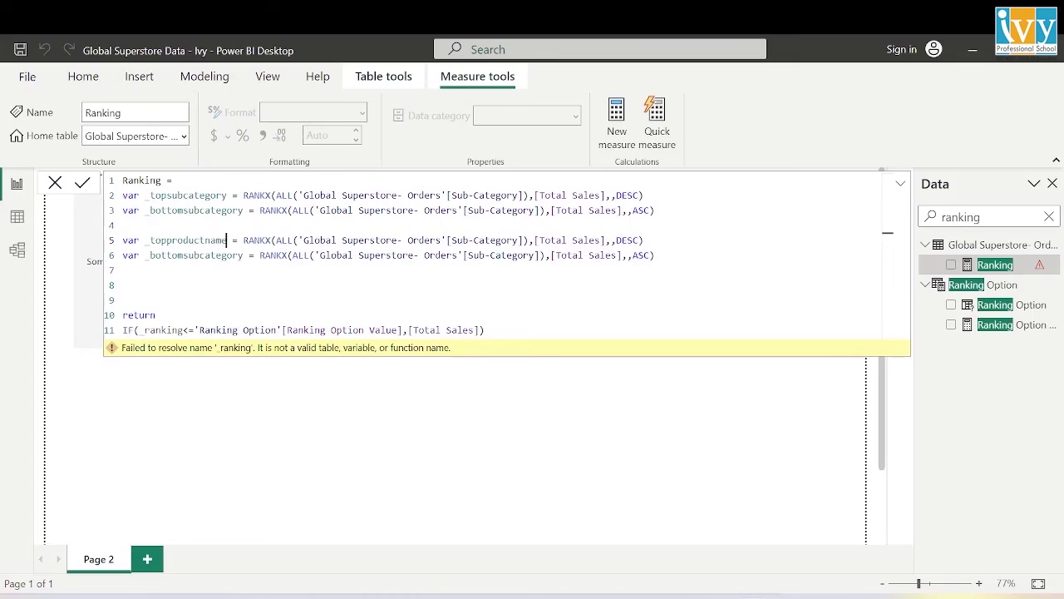
{"action": "left_click", "coordinate": [242, 255]}
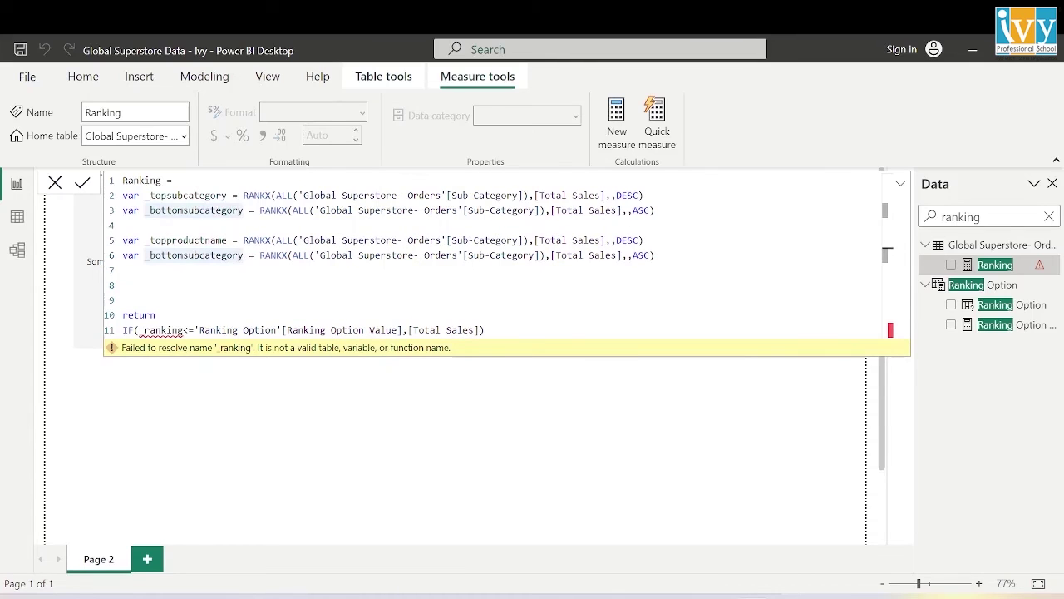
Replace the Sub-Category column in the _topproductname RANKX expression with 'Global Superstore- Orders'[Product Name].
{"action": "left_click", "coordinate": [519, 241]}
{"action": "key", "text": "BackSpace"}
{"action": "key", "text": "BackSpace"}
{"action": "key", "text": "BackSpace"}
{"action": "key", "text": "BackSpace"}
{"action": "key", "text": "BackSpace"}
{"action": "key", "text": "BackSpace"}
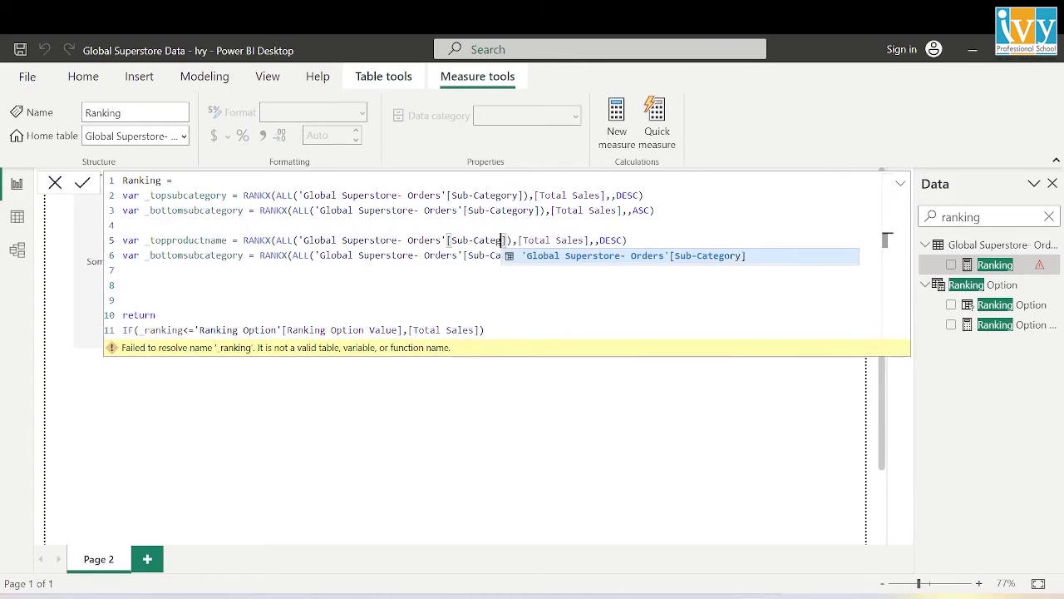
{"action": "key", "text": "BackSpace"}
{"action": "key", "text": "BackSpace"}
{"action": "key", "text": "BackSpace"}
{"action": "key", "text": "BackSpace"}
{"action": "key", "text": "BackSpace"}
{"action": "key", "text": "BackSpace"}
{"action": "type", "text": "prod"}
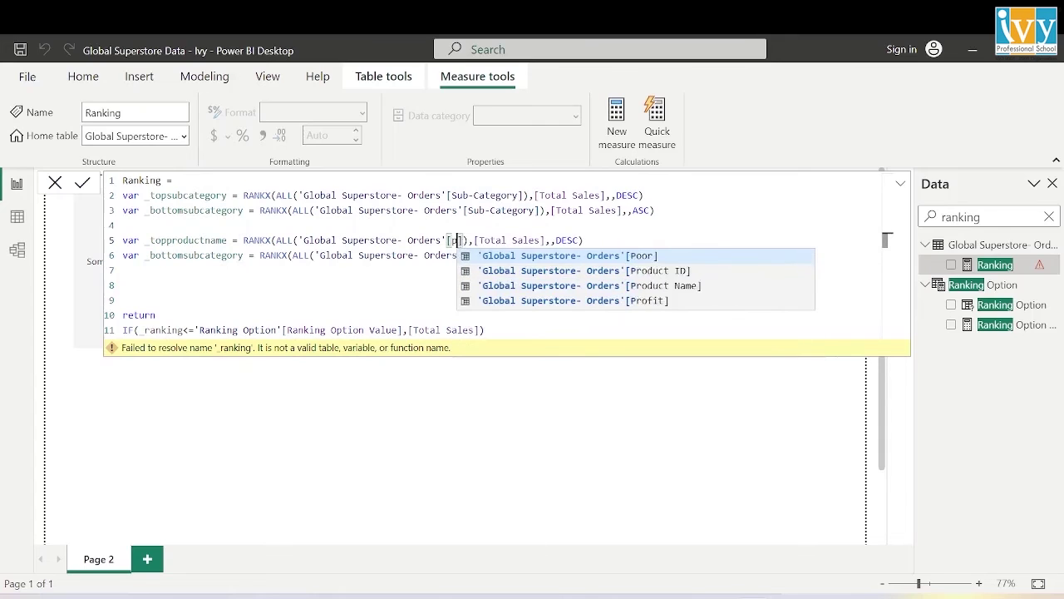
{"action": "key", "text": "Down"}
{"action": "key", "text": "Tab"}
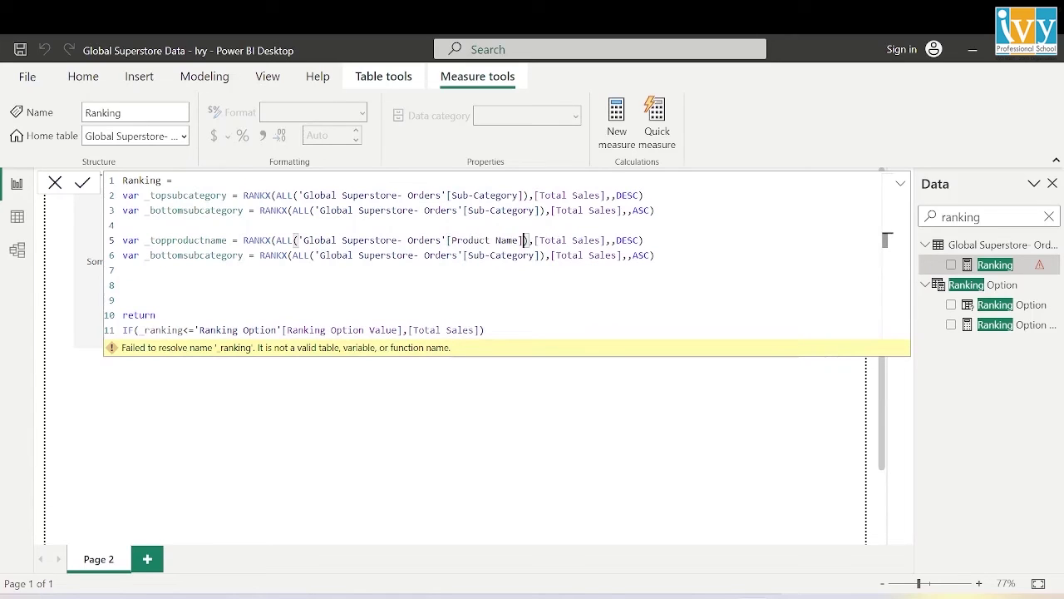
Rename the copied _bottomsubcategory variable to _bottomproductname.
{"action": "left_click", "coordinate": [242, 256]}
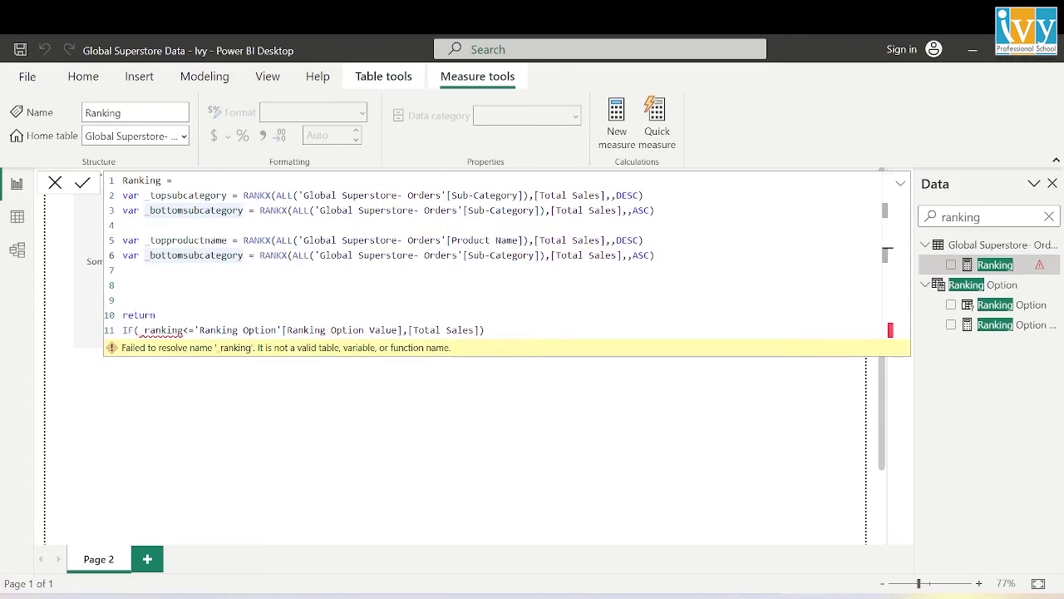
{"action": "key", "text": "BackSpace"}
{"action": "key", "text": "BackSpace"}
{"action": "key", "text": "BackSpace"}
{"action": "key", "text": "BackSpace"}
{"action": "key", "text": "BackSpace"}
{"action": "key", "text": "BackSpace"}
{"action": "key", "text": "BackSpace"}
{"action": "key", "text": "BackSpace"}
{"action": "key", "text": "BackSpace"}
{"action": "key", "text": "BackSpace"}
{"action": "key", "text": "BackSpace"}
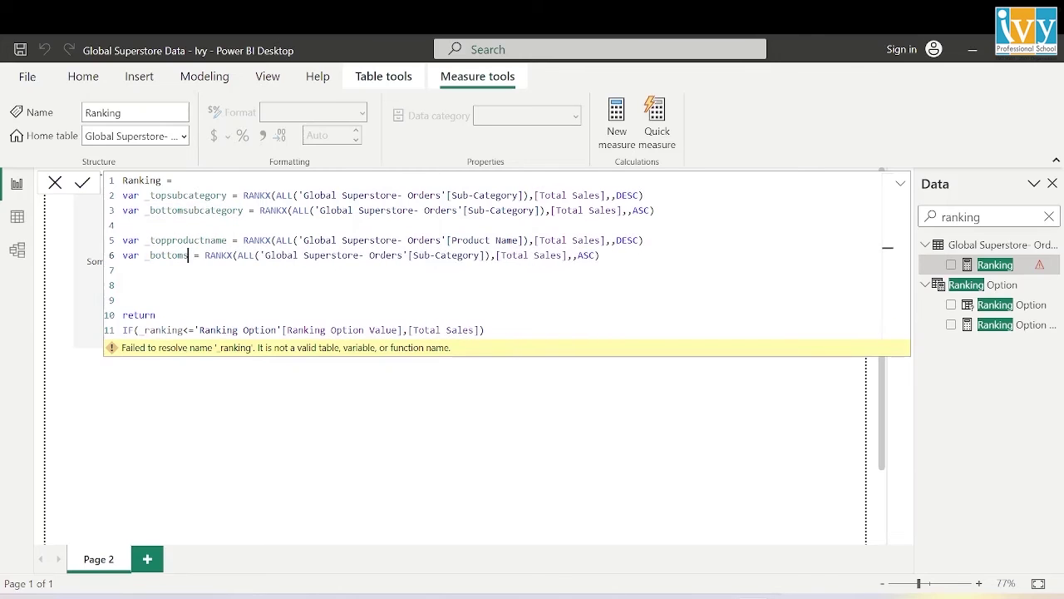
{"action": "type", "text": "prod"}
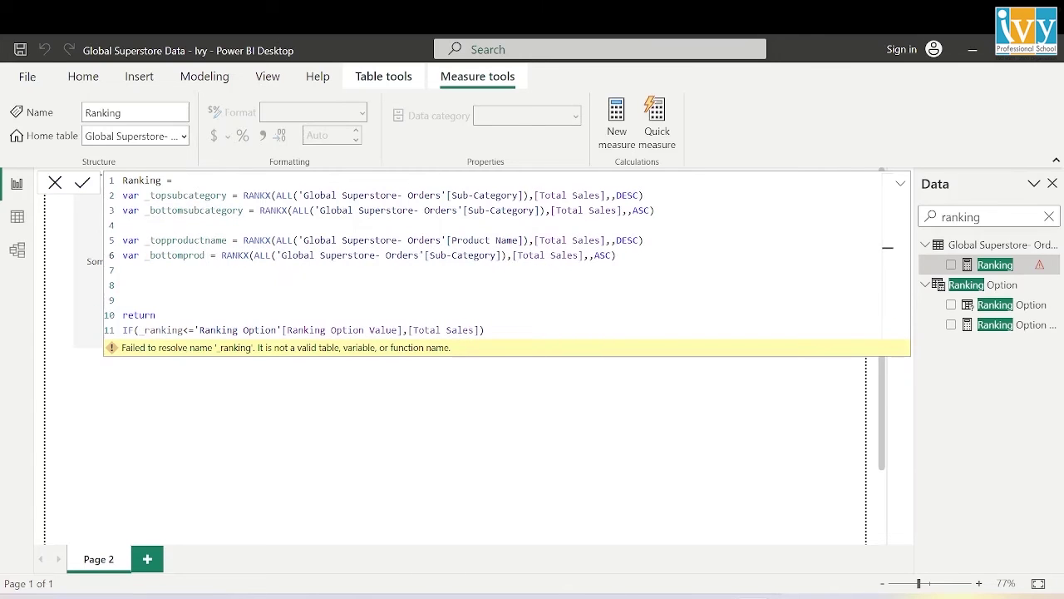
{"action": "type", "text": "uctname"}
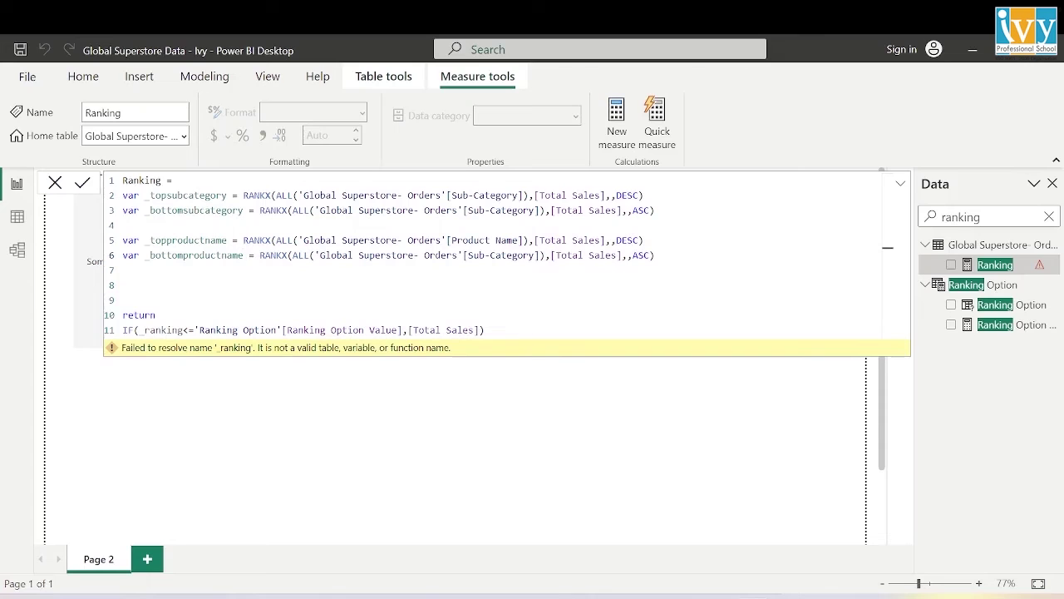
Replace the Sub-Category column in the _bottomproductname RANKX expression with 'Global Superstore- Orders'[Product Name].
{"action": "left_click", "coordinate": [535, 255]}
{"action": "key", "text": "ctrl+shift+Left"}
{"action": "type", "text": "Ca"}
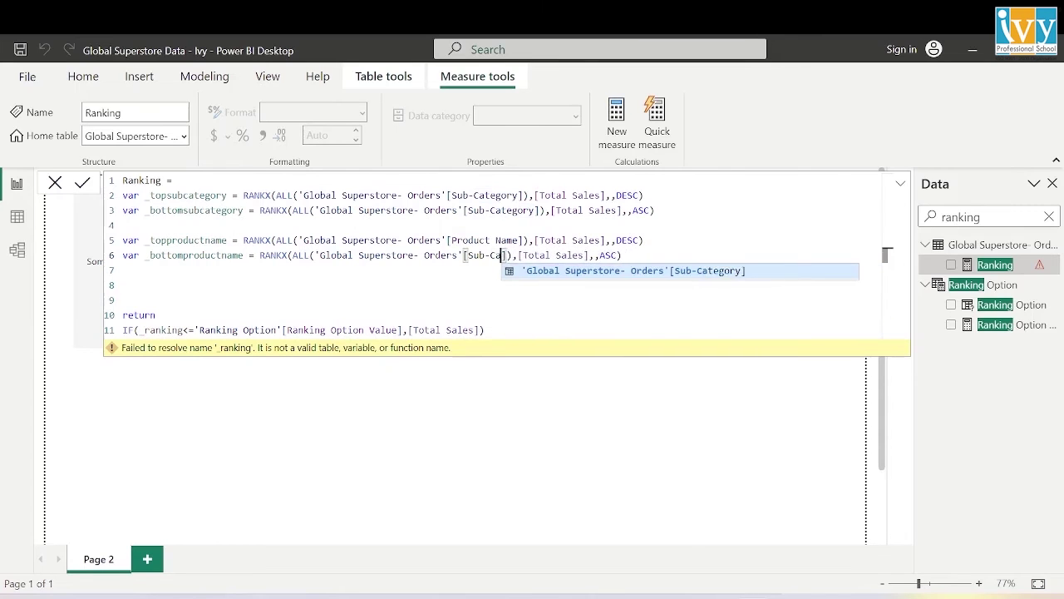
{"action": "key", "text": "BackSpace"}
{"action": "key", "text": "BackSpace"}
{"action": "key", "text": "BackSpace"}
{"action": "key", "text": "BackSpace"}
{"action": "key", "text": "BackSpace"}
{"action": "key", "text": "BackSpace"}
{"action": "type", "text": "P"}
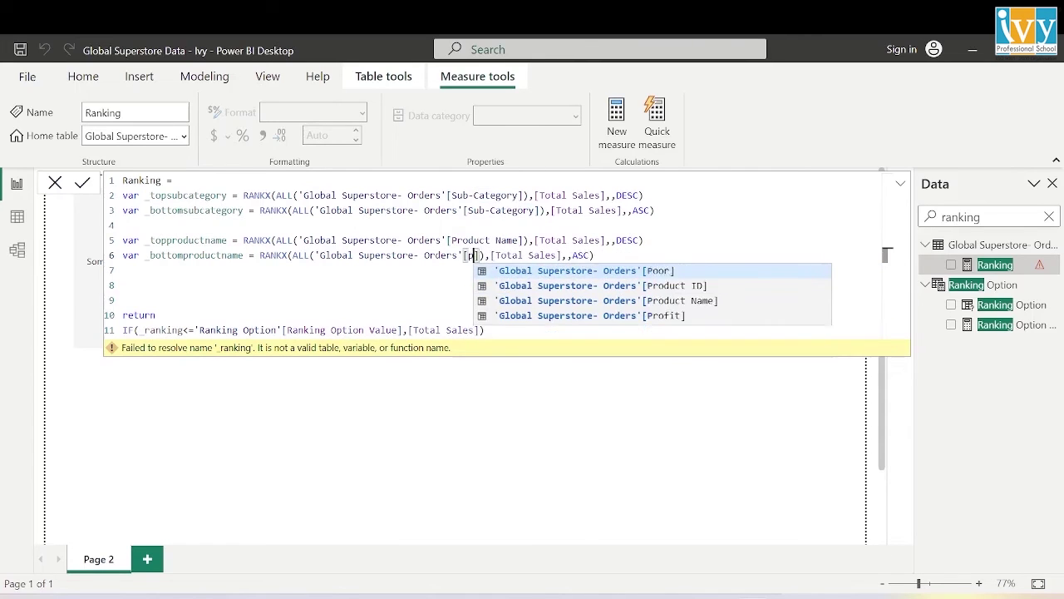
{"action": "type", "text": "ro"}
{"action": "key", "text": "Down"}
{"action": "key", "text": "Tab"}
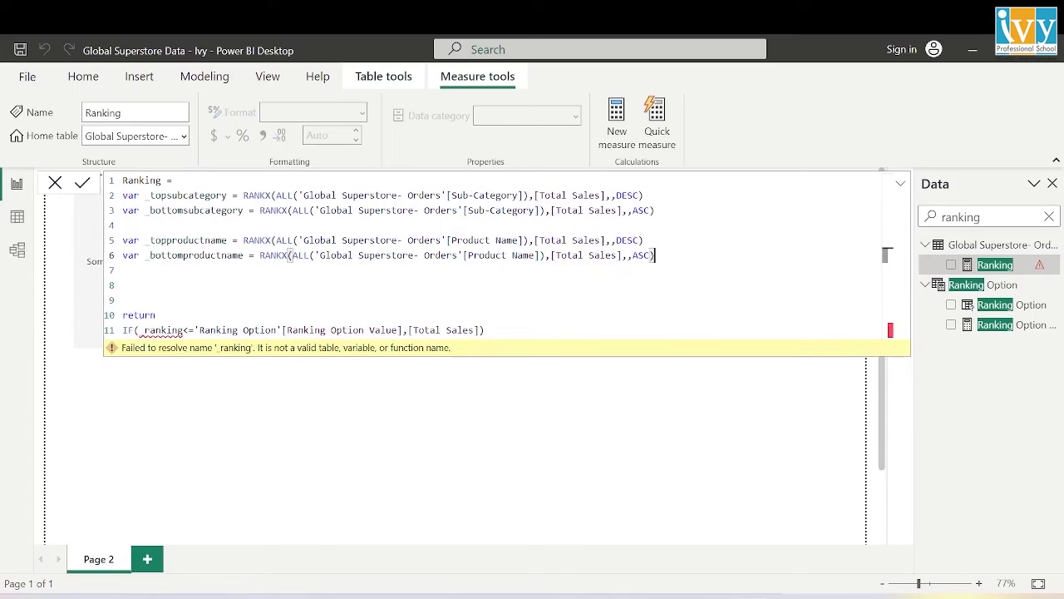
Start a _ranking variable below the product name variables as an IF with CONTAINSSTRING as its logical test.
{"action": "key", "text": "End"}
{"action": "key", "text": "Return"}
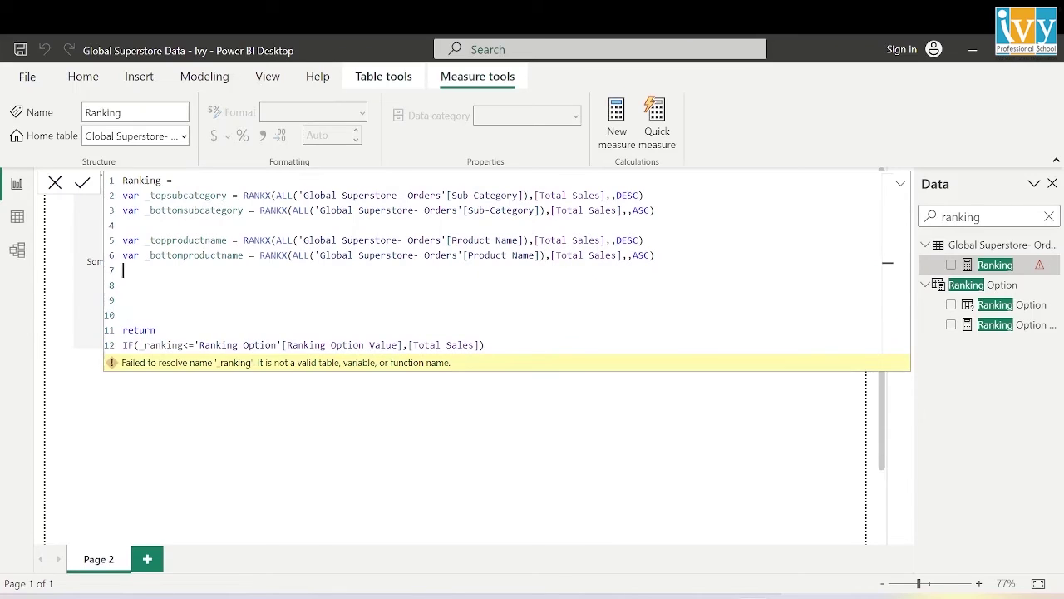
{"action": "key", "text": "Return"}
{"action": "type", "text": "var "}
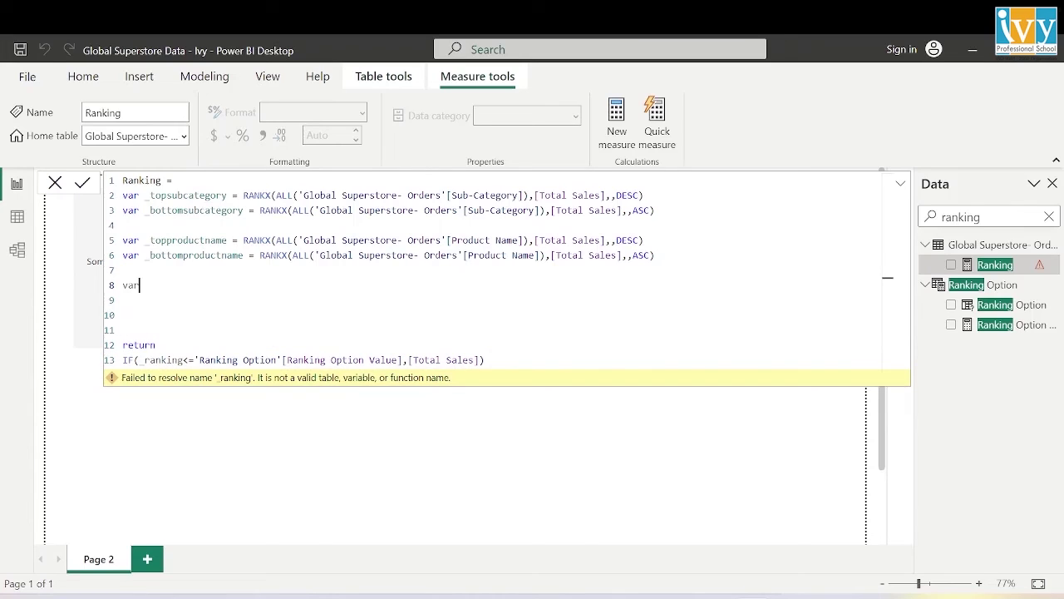
{"action": "type", "text": "_ranking =if"}
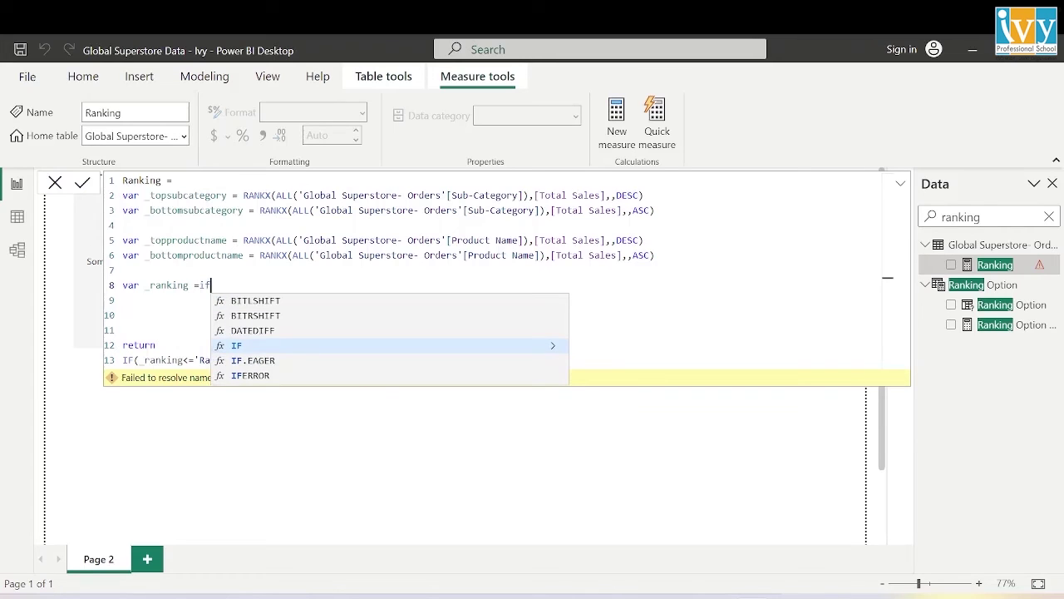
{"action": "type", "text": "(cont"}
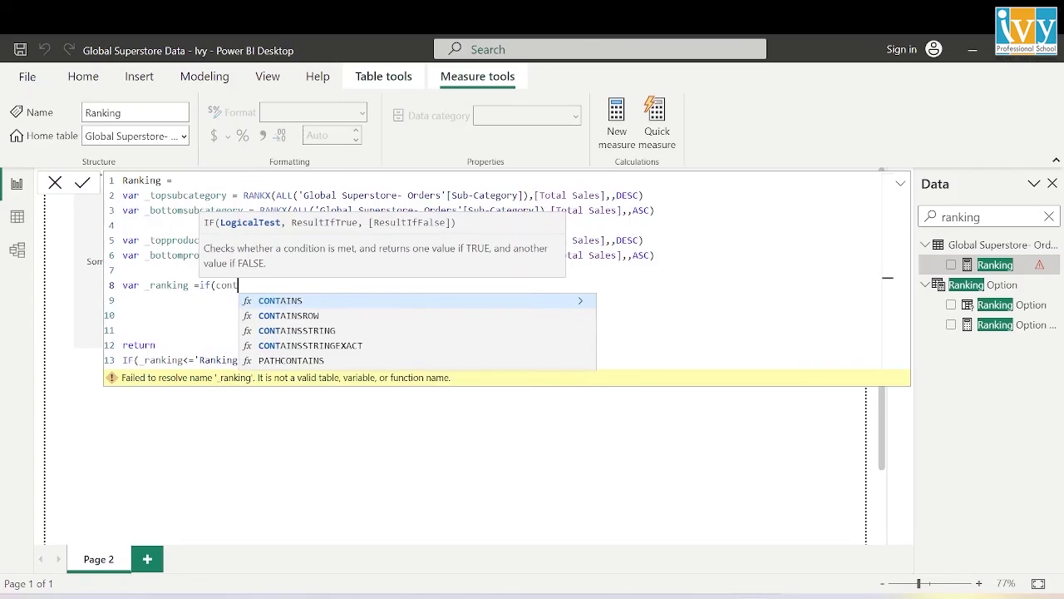
{"action": "key", "text": "Down"}
{"action": "key", "text": "Down"}
{"action": "key", "text": "Down"}
{"action": "key", "text": "Up"}
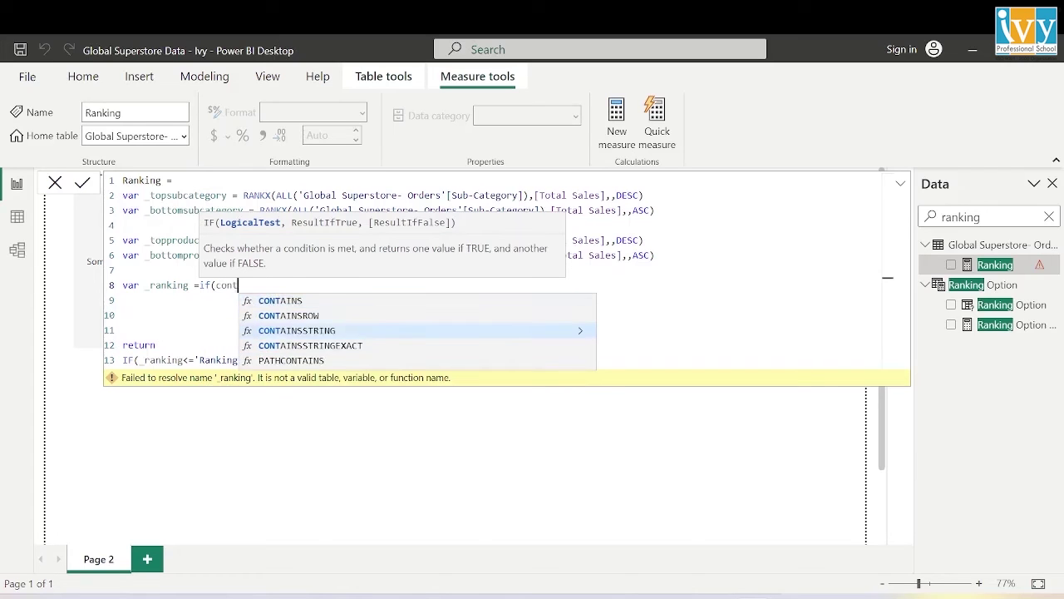
{"action": "key", "text": "Tab"}
Complete the CONTAINSSTRING test to look for "Sub-Category" in SELECTEDVALUE('Breakdown Field'[Breakdown Field Fields]).
{"action": "type", "text": "selected"}
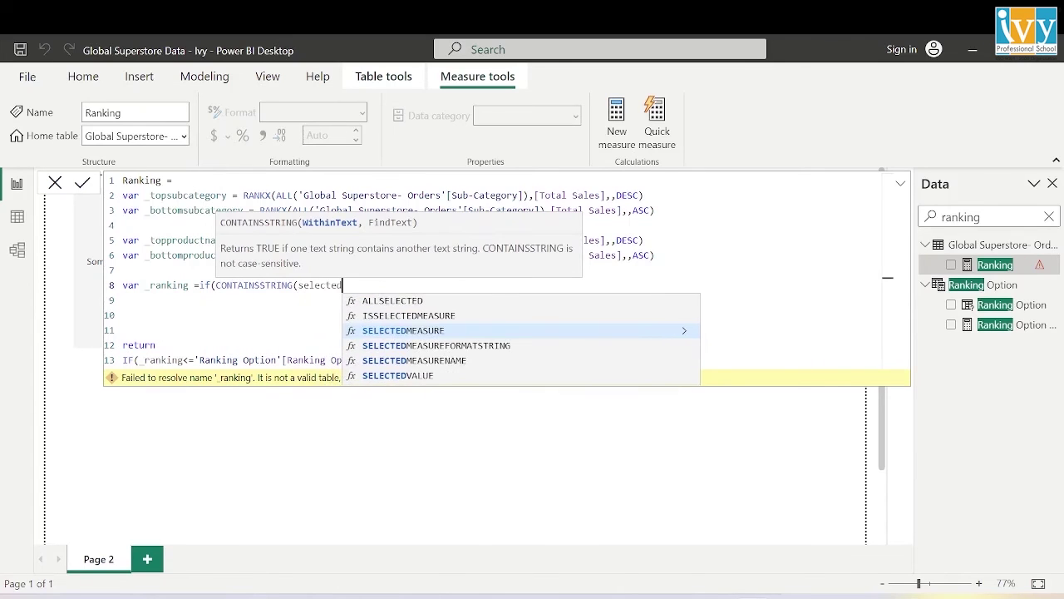
{"action": "key", "text": "Down"}
{"action": "key", "text": "Down"}
{"action": "key", "text": "Down"}
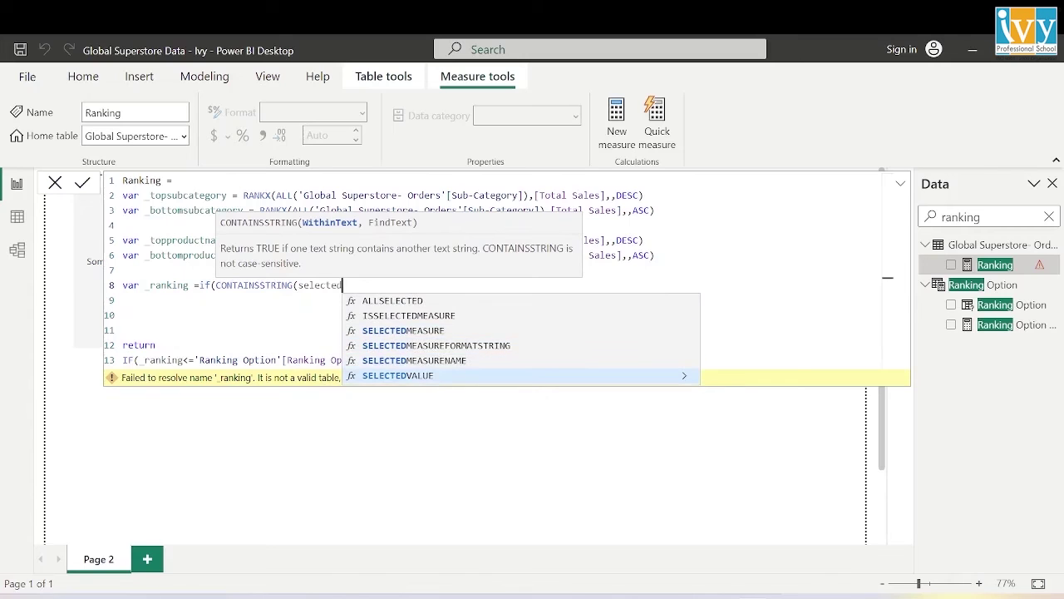
{"action": "key", "text": "Tab"}
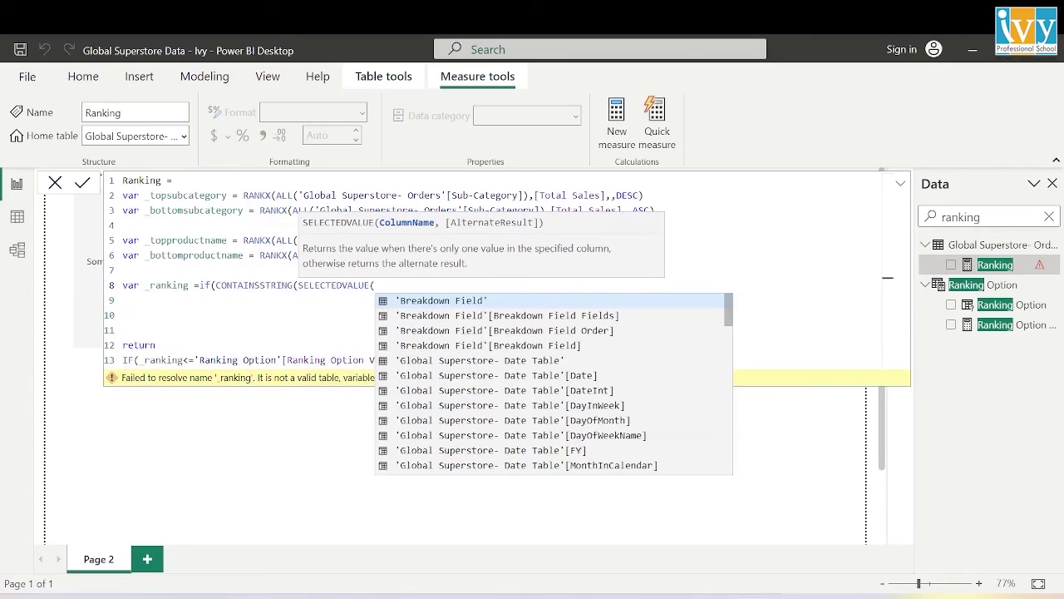
{"action": "left_click", "coordinate": [570, 318]}
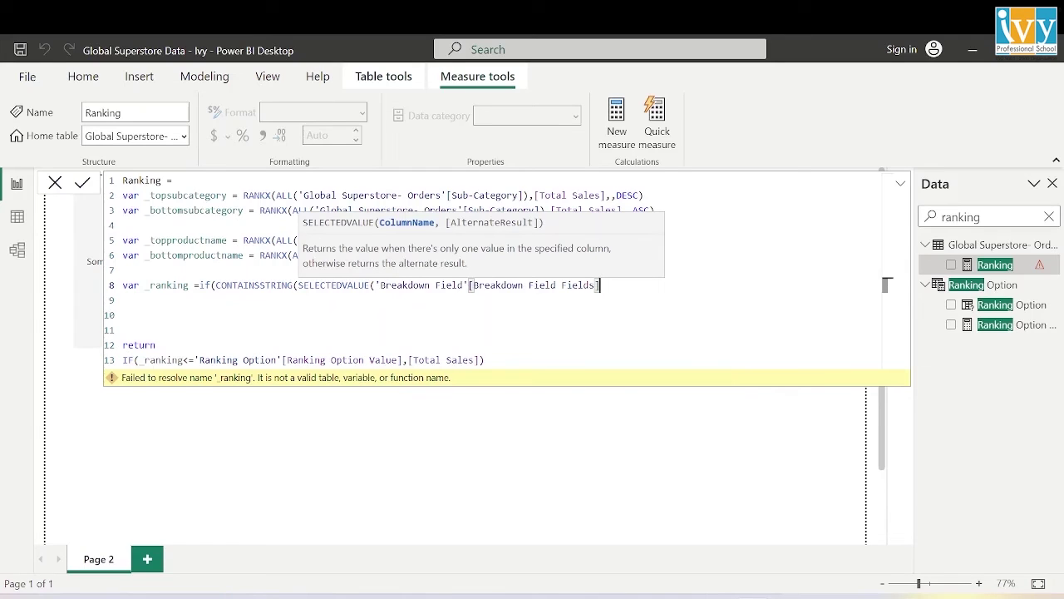
{"action": "type", "text": "),"}
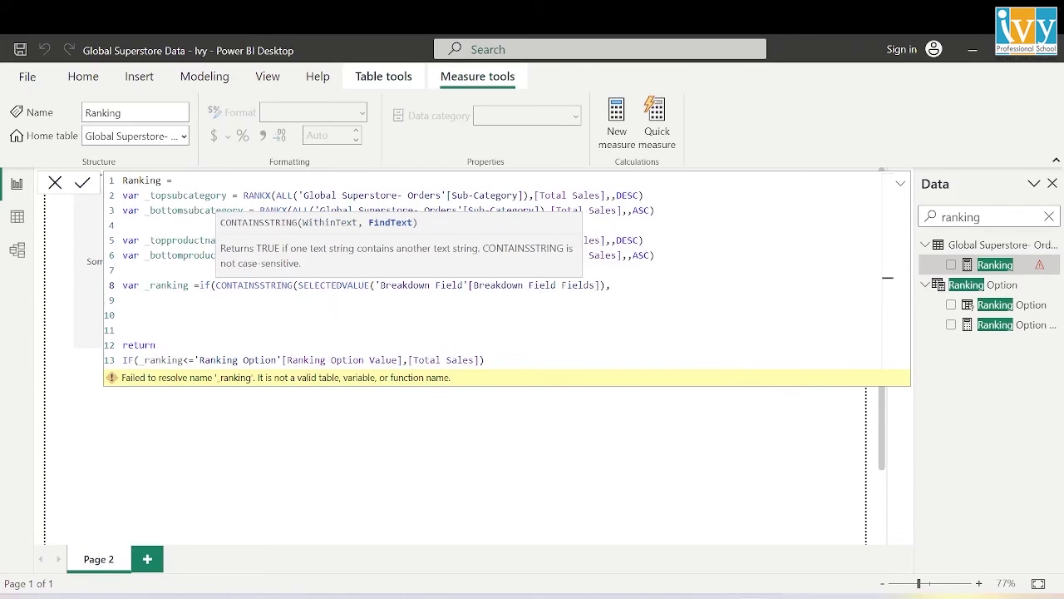
{"action": "type", "text": "\"S"}
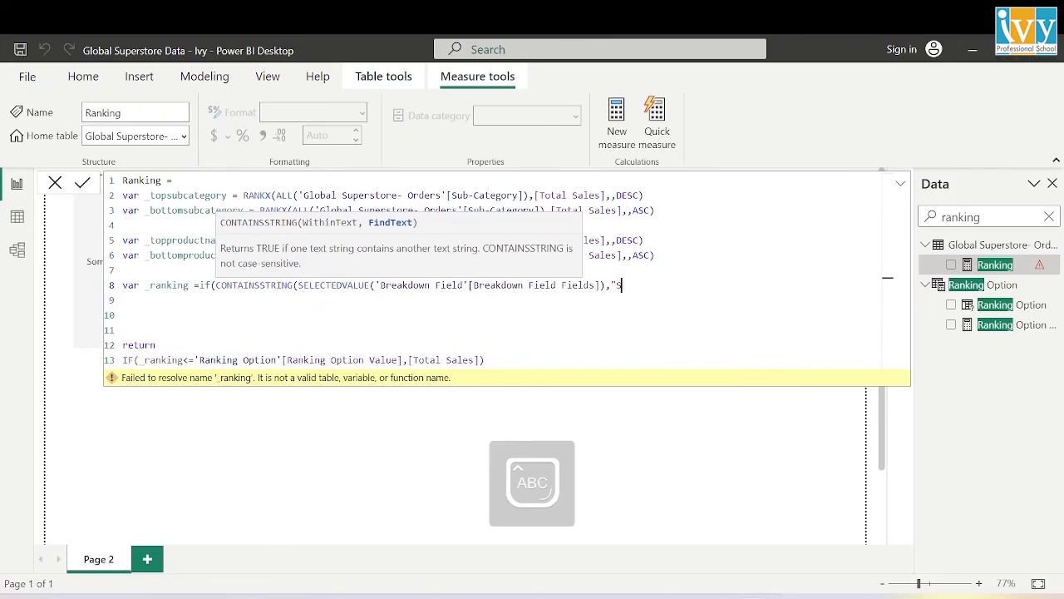
{"action": "type", "text": "ub-Category\","}
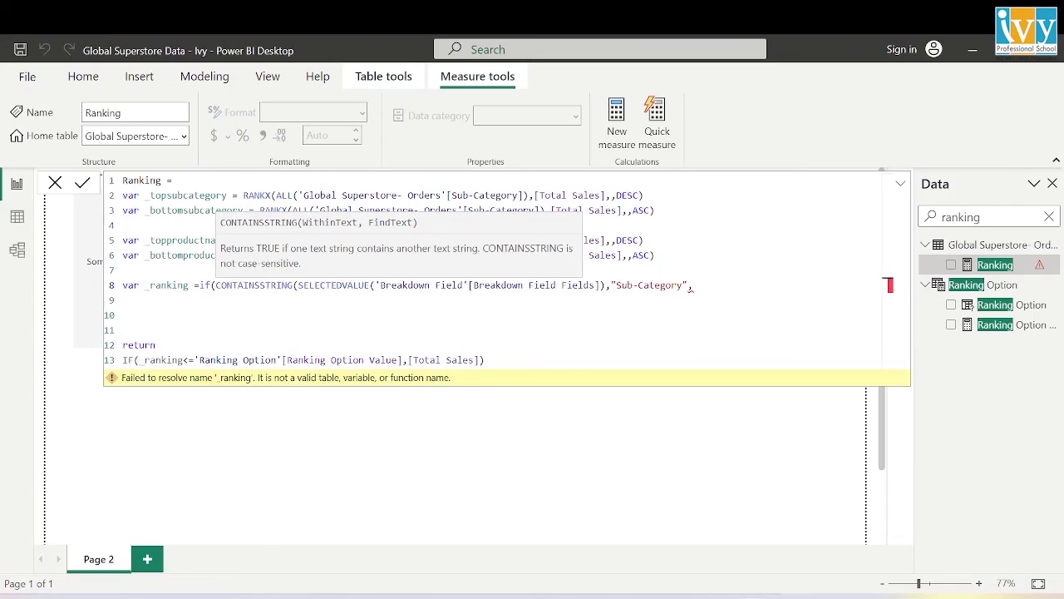
{"action": "key", "text": "BackSpace"}
{"action": "type", "text": ")"}
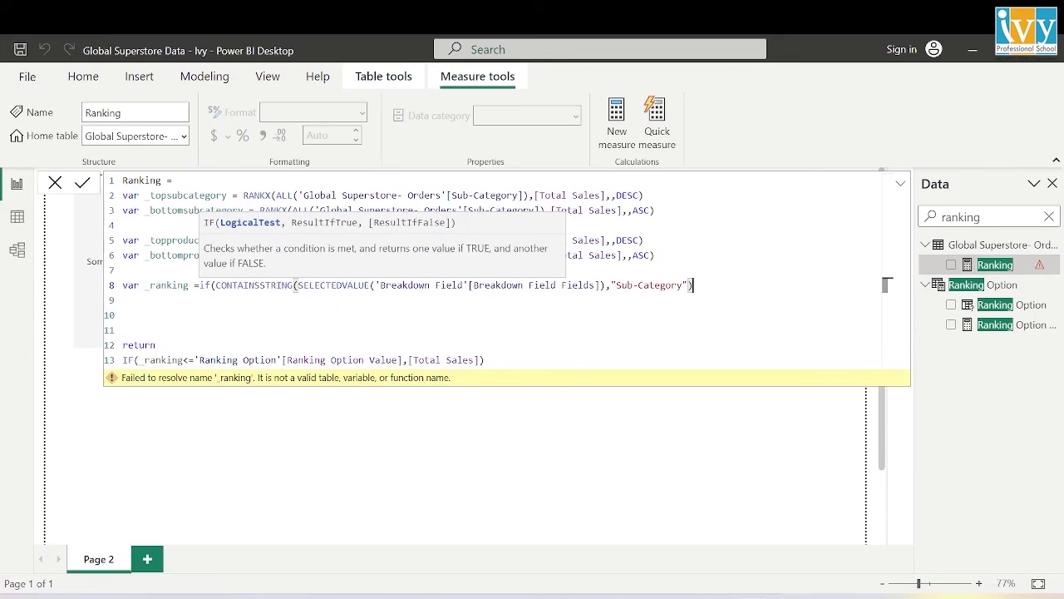
Add a nested IF on a new line in _ranking, starting its test with SELECTEDVALUE(TopBottom[Value]).
{"action": "key", "text": "Return"}
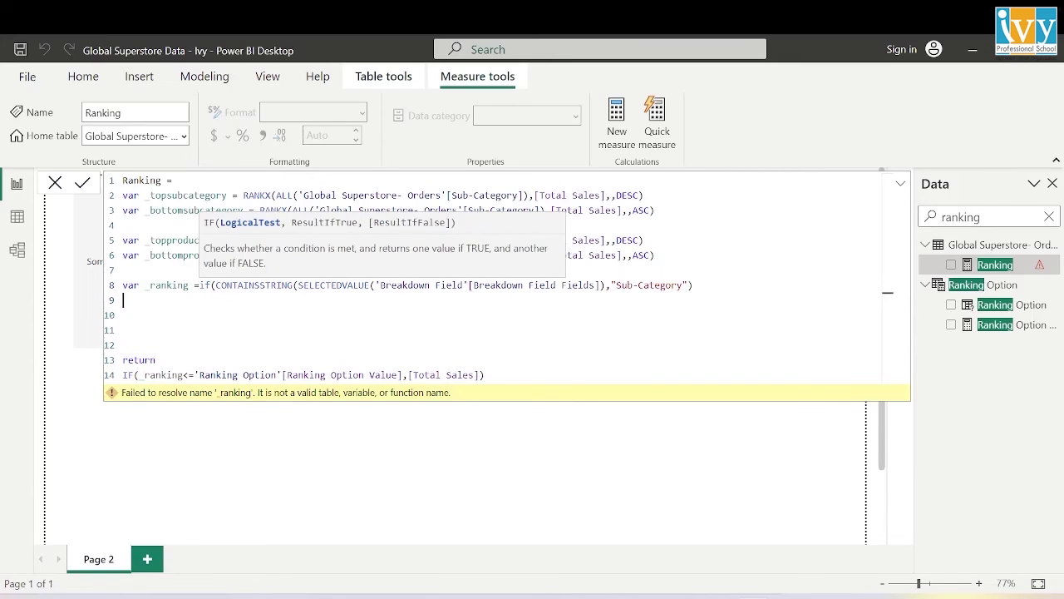
{"action": "type", "text": ",if"}
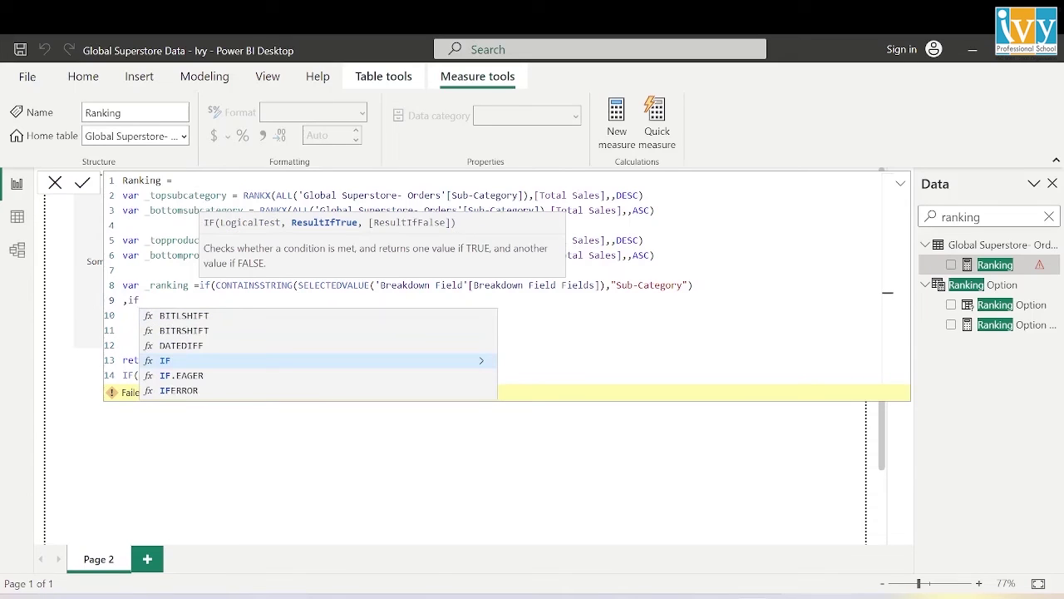
{"action": "type", "text": "("}
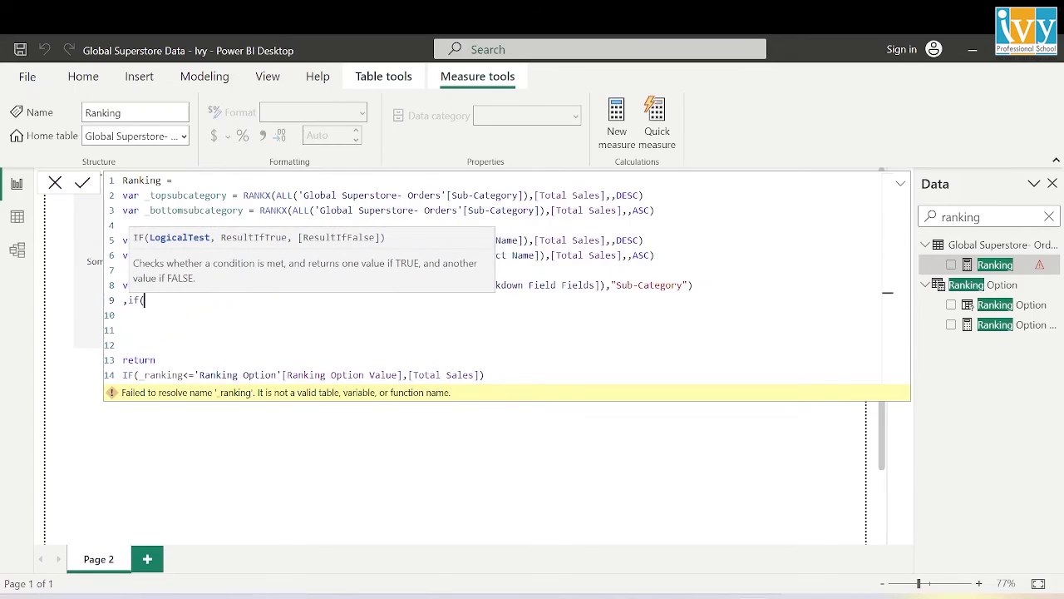
{"action": "type", "text": "select"}
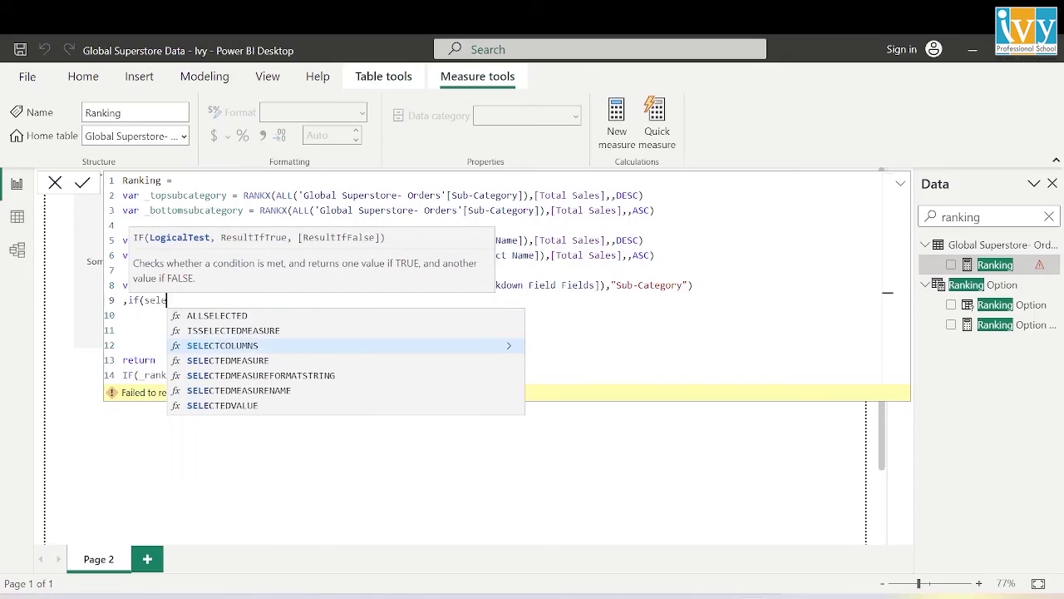
{"action": "key", "text": "Down"}
{"action": "key", "text": "Down"}
{"action": "key", "text": "Down"}
{"action": "key", "text": "Down"}
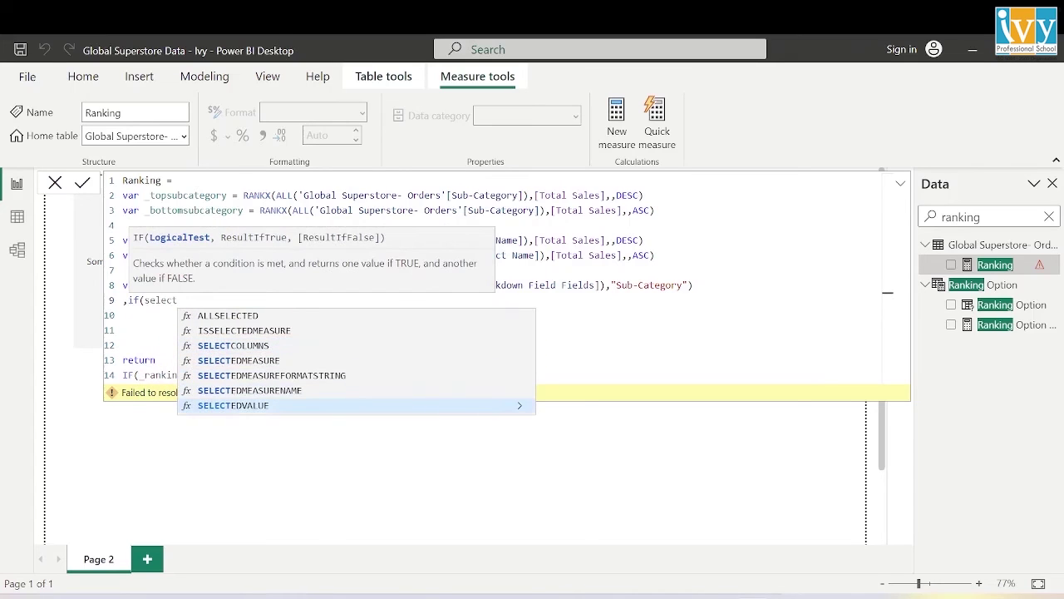
{"action": "key", "text": "Tab"}
{"action": "type", "text": "top"}
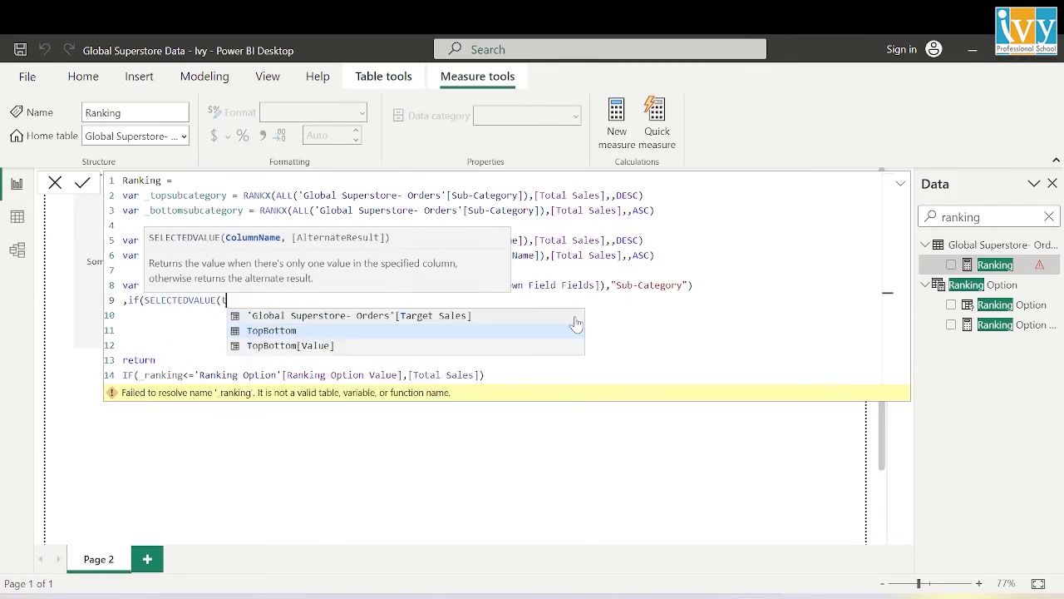
{"action": "key", "text": "Down"}
{"action": "key", "text": "Tab"}
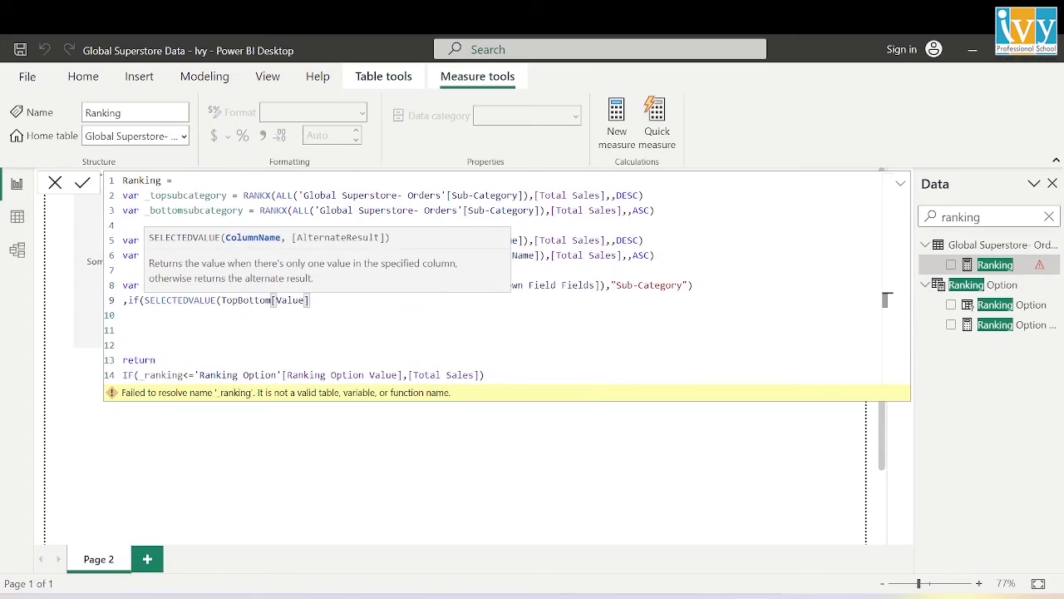
Complete the nested IF's test by comparing the selected TopBottom value to "Top".
{"action": "type", "text": ") =\"Top"}
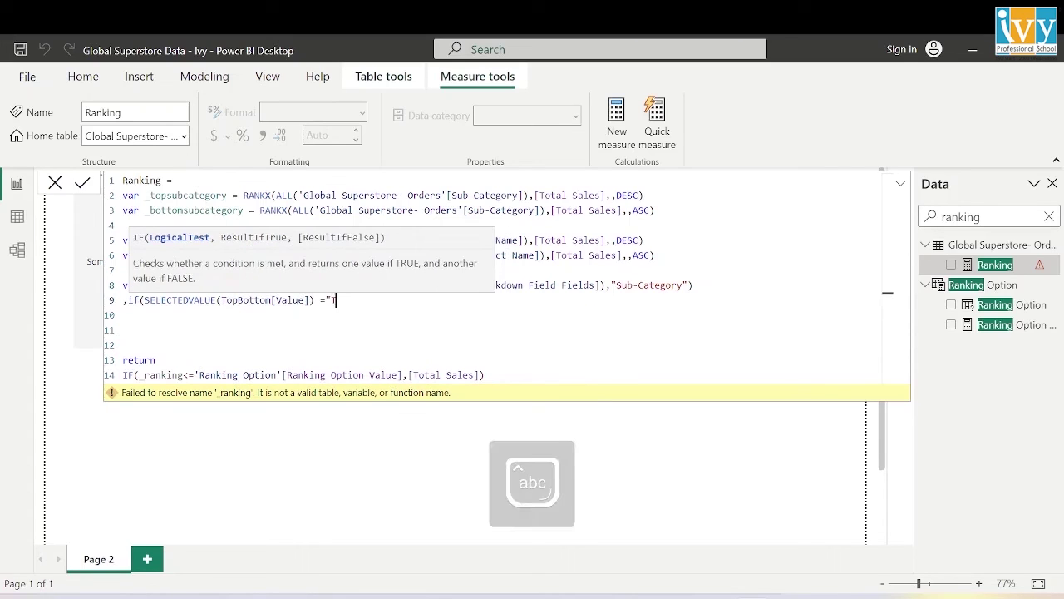
{"action": "key", "text": "BackSpace"}
{"action": "key", "text": "BackSpace"}
{"action": "key", "text": "BackSpace"}
{"action": "key", "text": "BackSpace"}
{"action": "type", "text": "\"Top"}
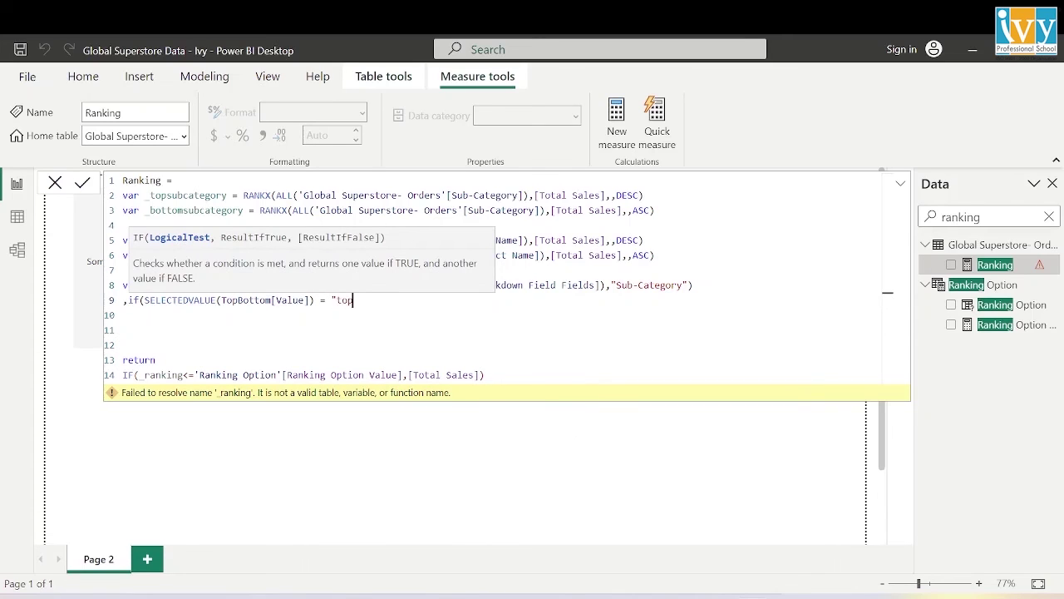
{"action": "key", "text": "BackSpace"}
{"action": "key", "text": "BackSpace"}
{"action": "key", "text": "BackSpace"}
{"action": "type", "text": "T"}
{"action": "key", "text": "Caps_Lock"}
{"action": "type", "text": "op\""}
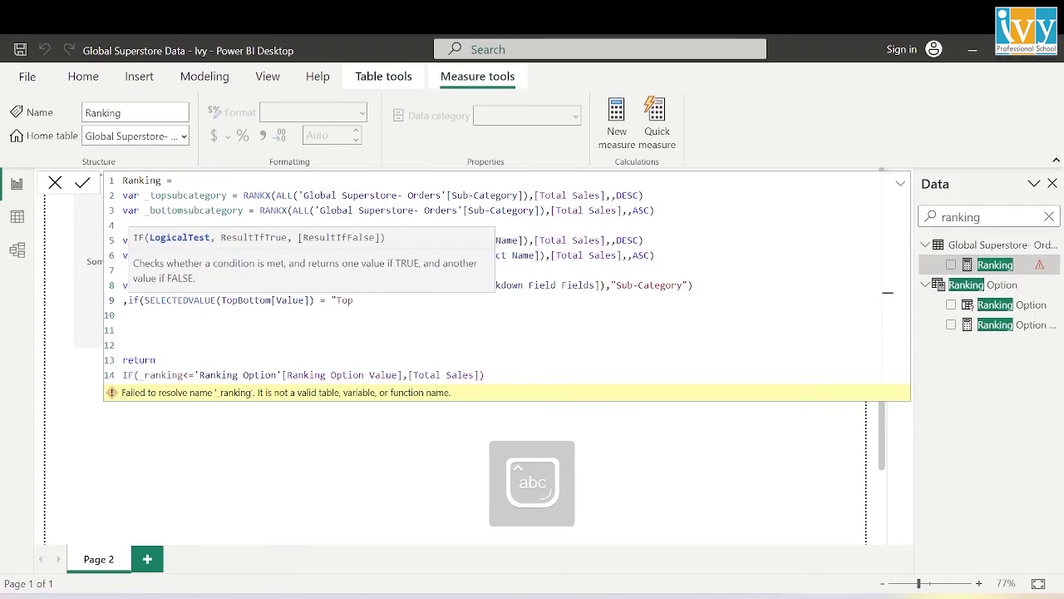
Set the nested IF's true result to the _topsubcategory variable.
{"action": "type", "text": ", _"}
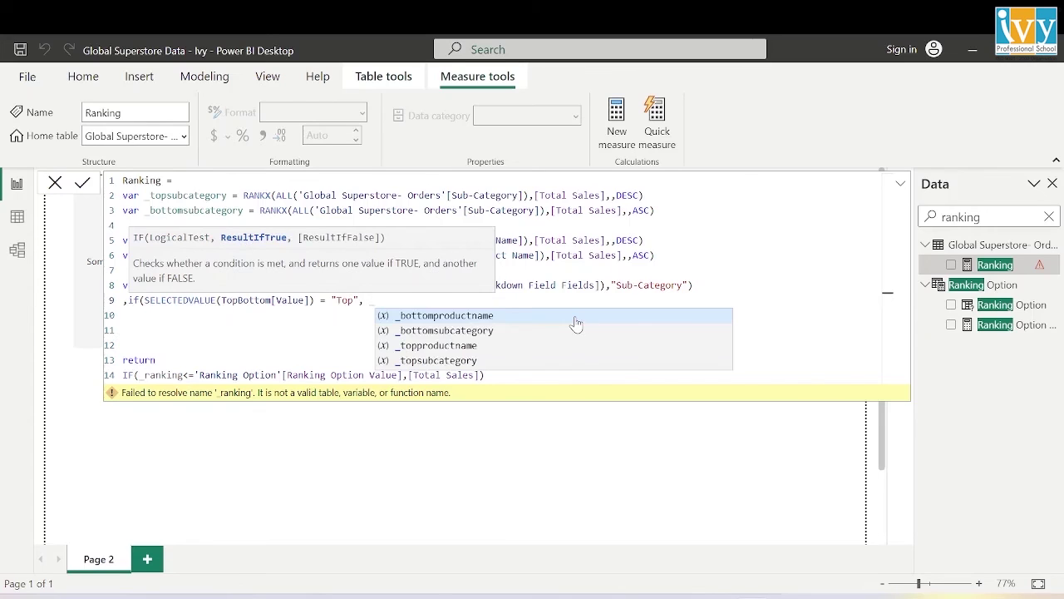
{"action": "key", "text": "Down"}
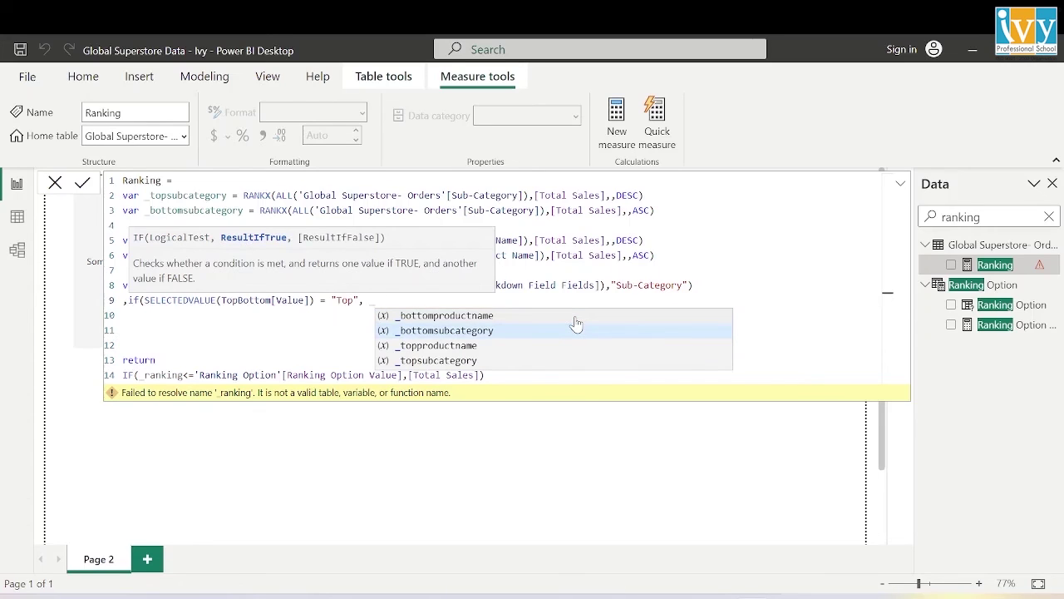
{"action": "key", "text": "Down"}
{"action": "key", "text": "Up"}
{"action": "key", "text": "Down"}
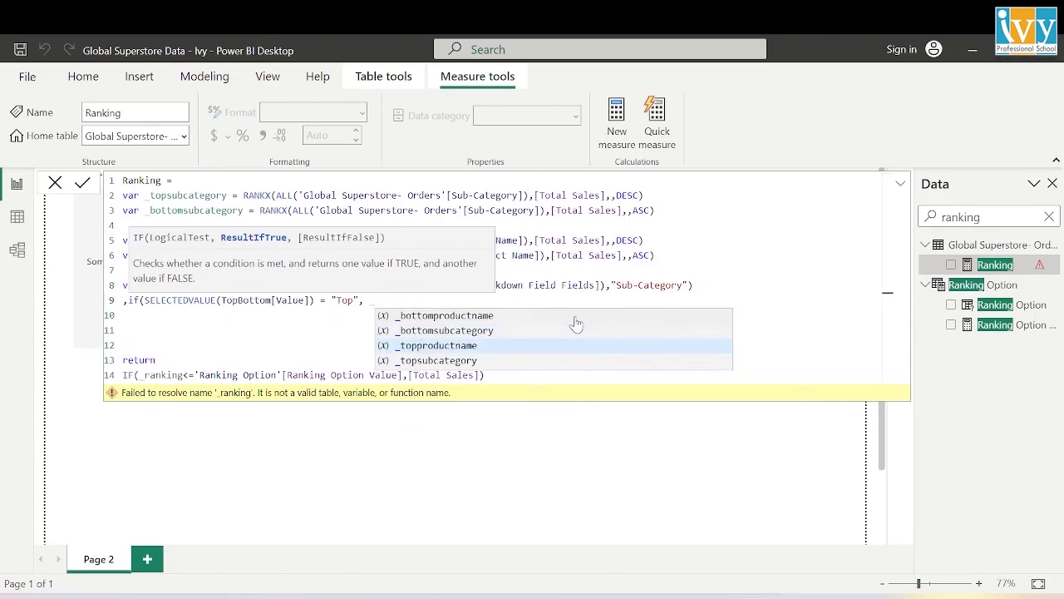
{"action": "key", "text": "Down"}
{"action": "key", "text": "Tab"}
{"action": "type", "text": ","}
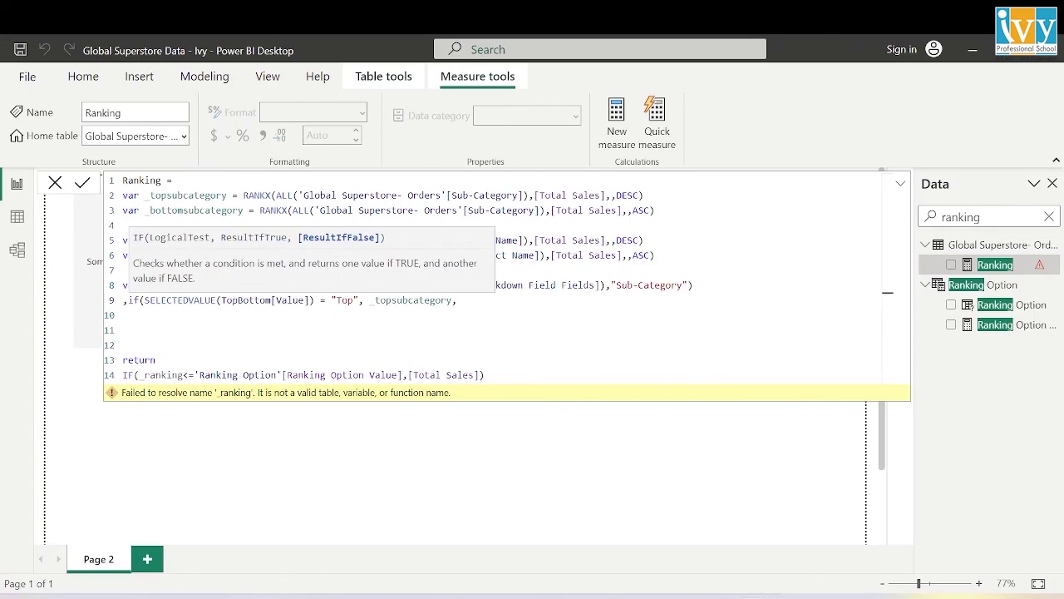
Set the nested IF's false result to _bottomsubcategory and close the nested IF.
{"action": "type", "text": " _botto"}
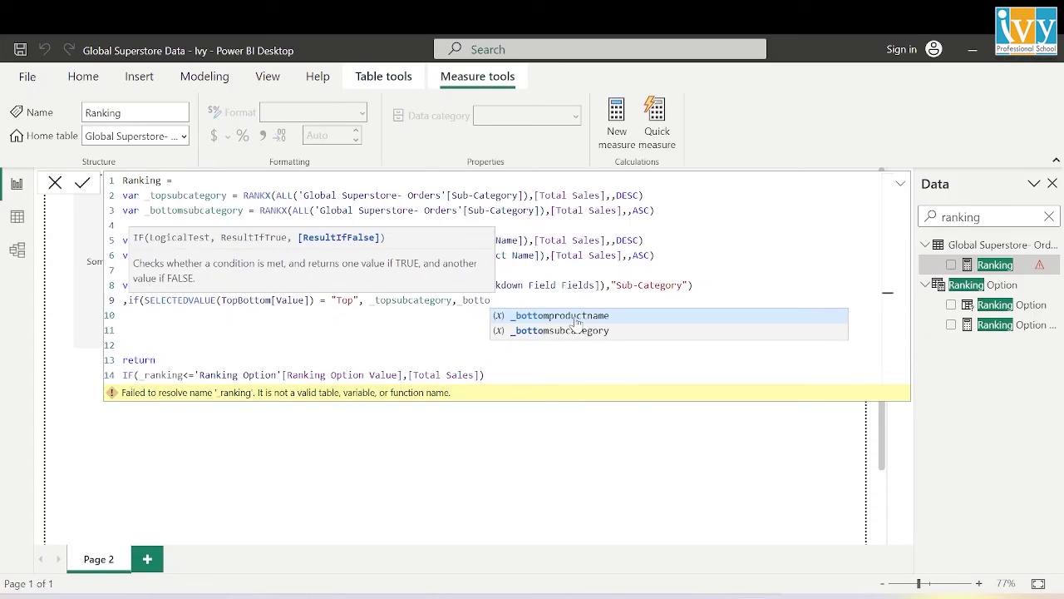
{"action": "key", "text": "Down"}
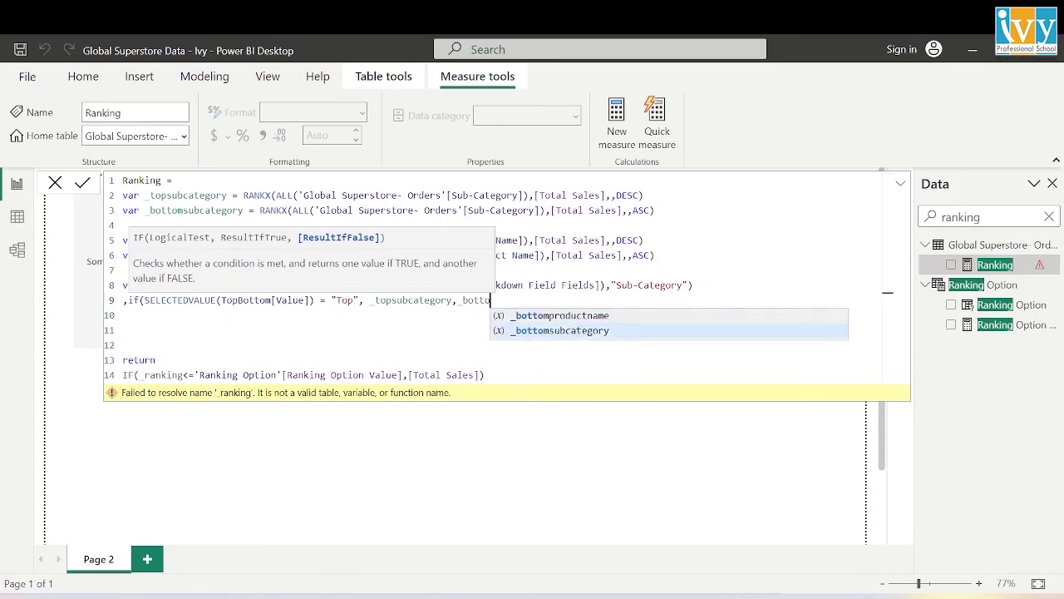
{"action": "key", "text": "Tab"}
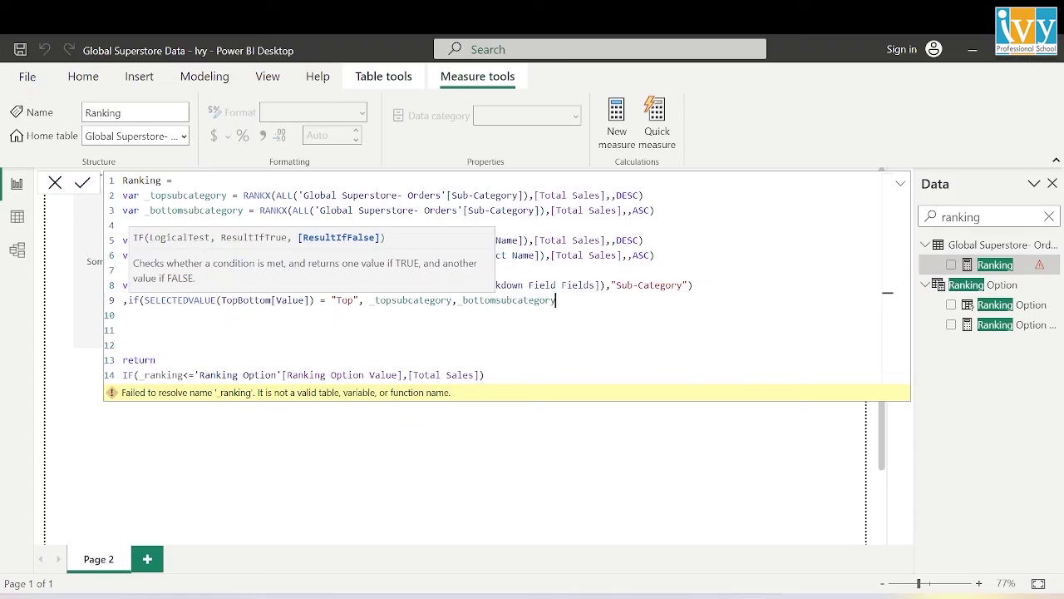
{"action": "type", "text": ")"}
{"action": "key", "text": "Return"}
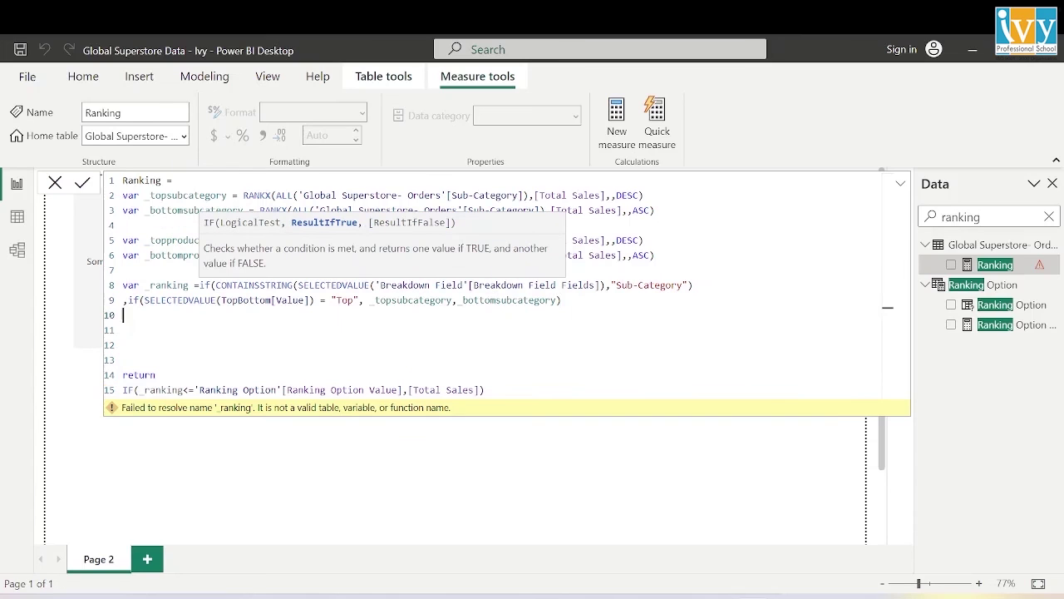
Duplicate the nested TopBottom IF on the next line as the outer IF's false result.
{"action": "type", "text": ","}
{"action": "left_click_drag", "start_coordinate": [562, 300], "coordinate": [128, 300]}
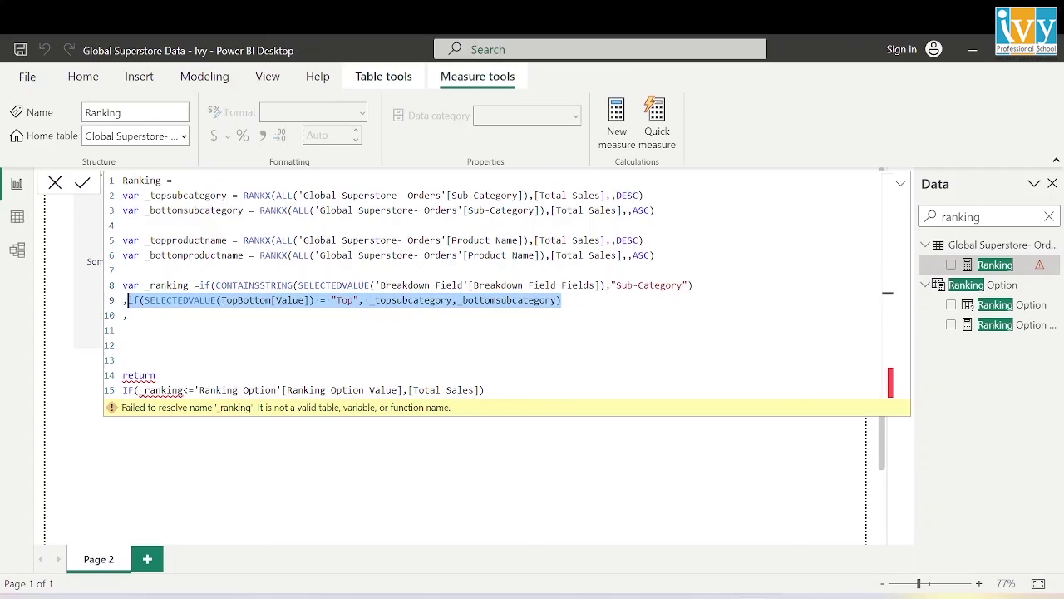
{"action": "key", "text": "ctrl+c"}
{"action": "left_click", "coordinate": [128, 315]}
{"action": "key", "text": "ctrl+v"}
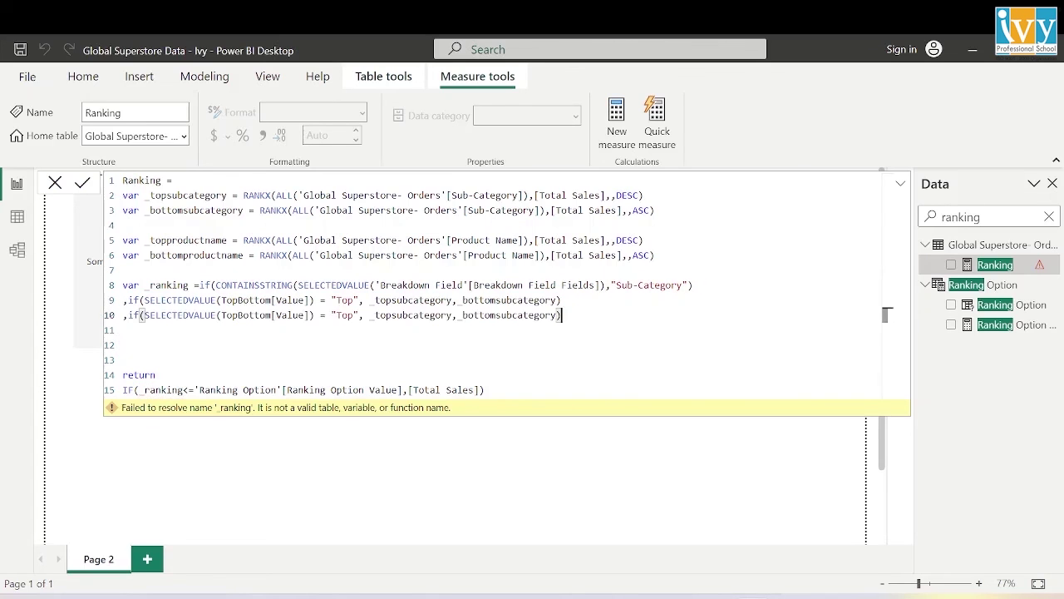
Replace _topsubcategory with _topproductname in the copied nested IF.
{"action": "left_click", "coordinate": [453, 316]}
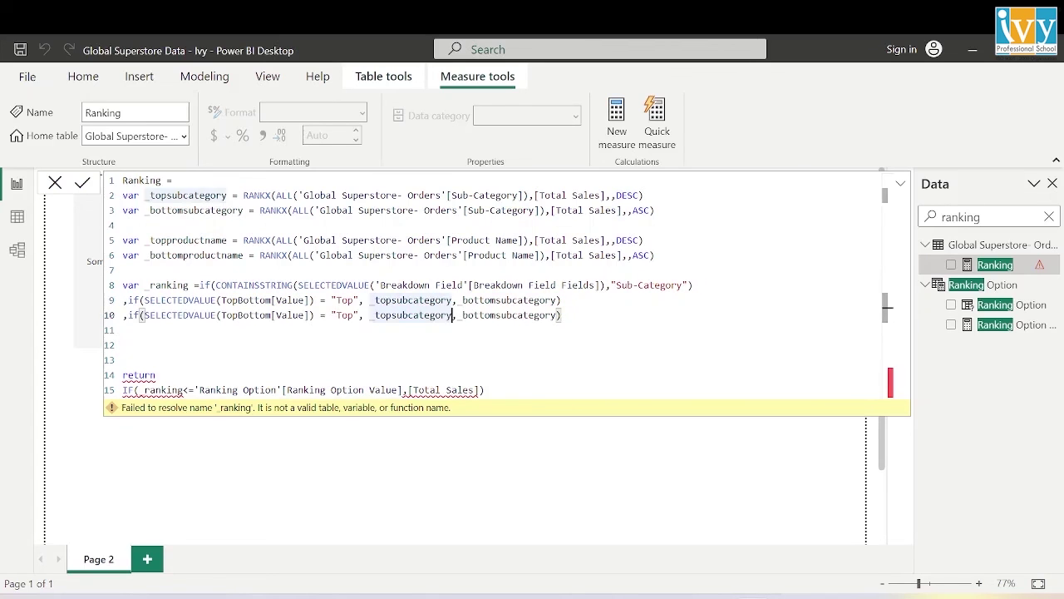
{"action": "key", "text": "BackSpace"}
{"action": "key", "text": "BackSpace"}
{"action": "key", "text": "BackSpace"}
{"action": "key", "text": "BackSpace"}
{"action": "key", "text": "BackSpace"}
{"action": "key", "text": "BackSpace"}
{"action": "key", "text": "BackSpace"}
{"action": "key", "text": "BackSpace"}
{"action": "key", "text": "BackSpace"}
{"action": "key", "text": "BackSpace"}
{"action": "key", "text": "BackSpace"}
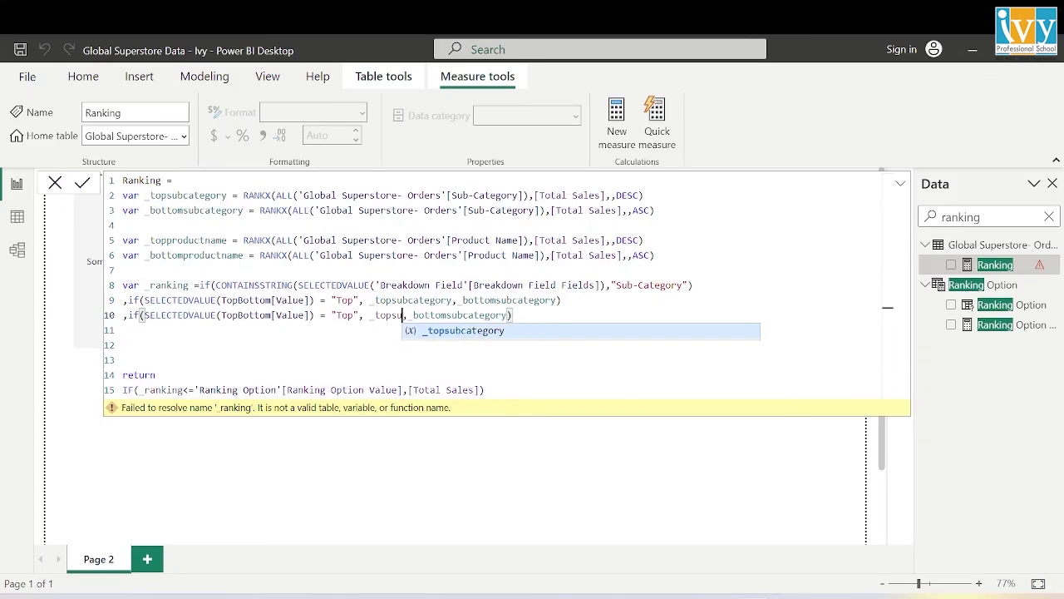
{"action": "type", "text": "prod"}
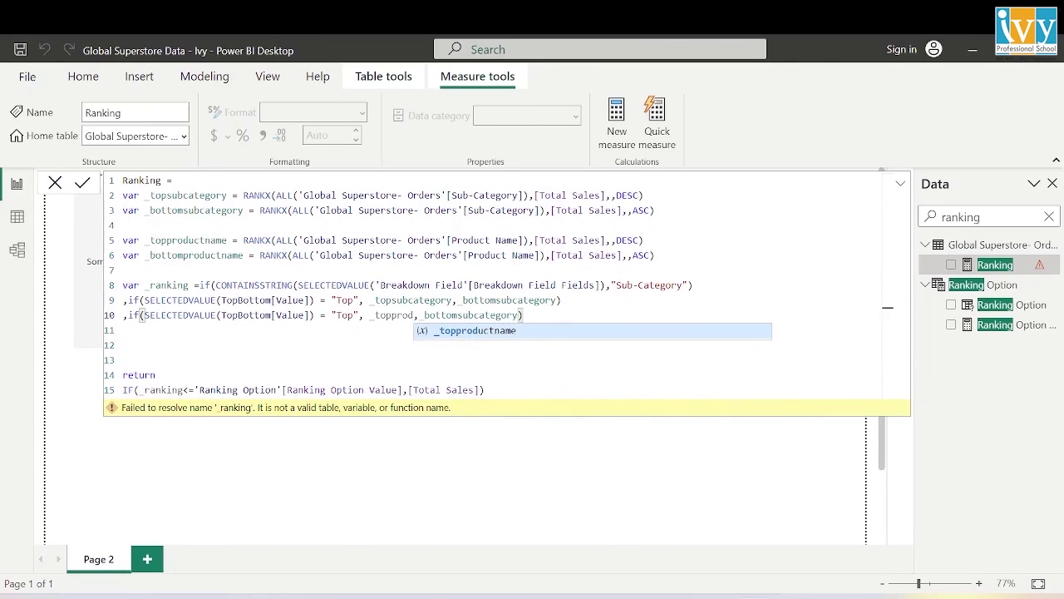
{"action": "key", "text": "Tab"}
Replace _bottomsubcategory with _bottomproductname in the copied nested IF.
{"action": "key", "text": "ctrl+Right"}
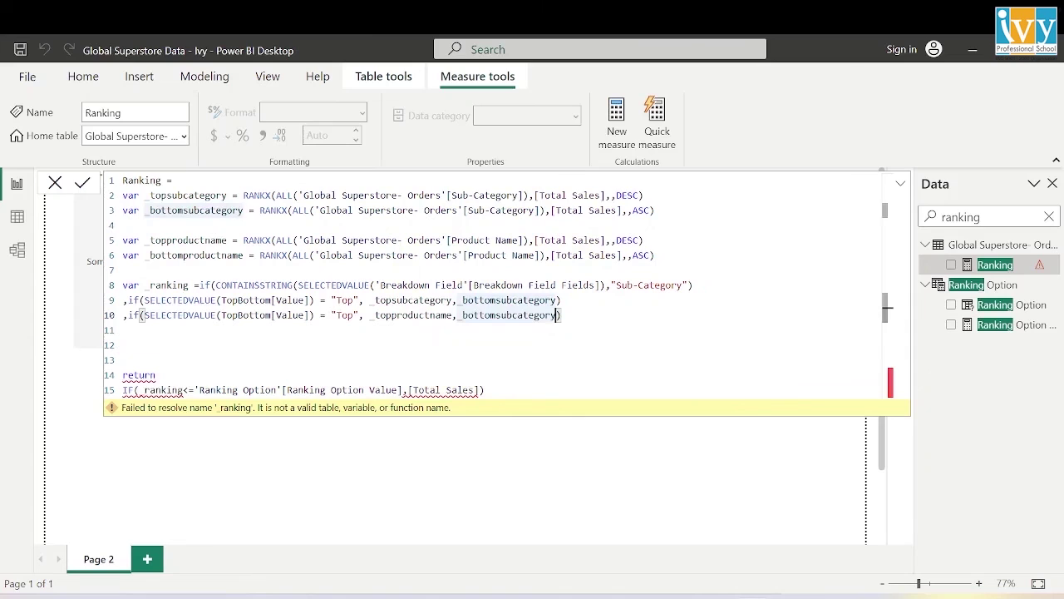
{"action": "key", "text": "BackSpace"}
{"action": "key", "text": "BackSpace"}
{"action": "key", "text": "BackSpace"}
{"action": "key", "text": "BackSpace"}
{"action": "key", "text": "BackSpace"}
{"action": "key", "text": "BackSpace"}
{"action": "key", "text": "BackSpace"}
{"action": "key", "text": "BackSpace"}
{"action": "key", "text": "BackSpace"}
{"action": "key", "text": "BackSpace"}
{"action": "key", "text": "BackSpace"}
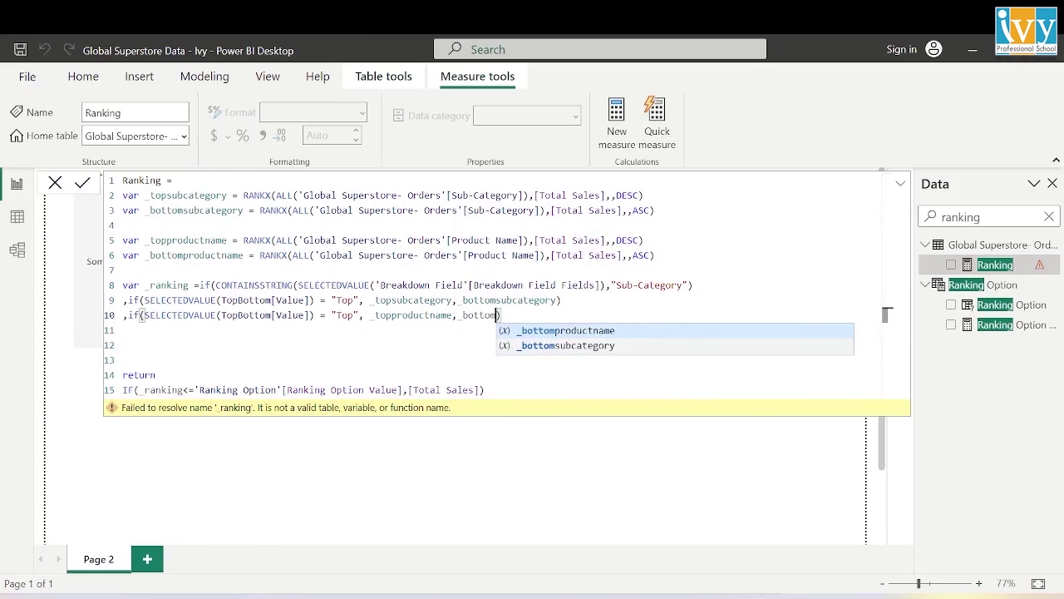
{"action": "type", "text": "prod"}
{"action": "key", "text": "Tab"}
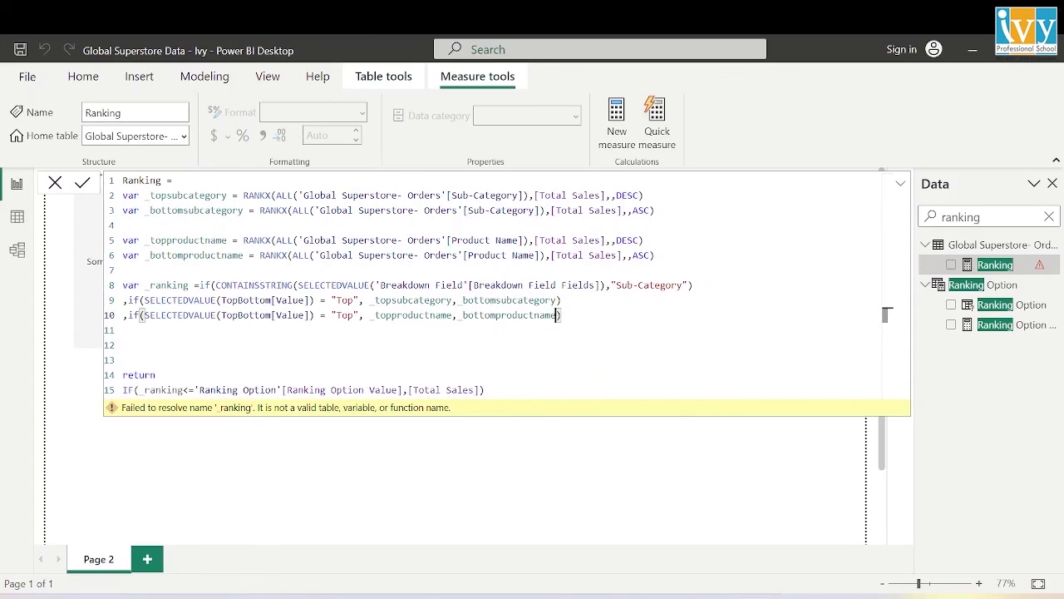
Close the outer IF with a parenthesis above the return line and commit the Ranking measure.
{"action": "key", "text": "Down"}
{"action": "key", "text": "Down"}
{"action": "key", "text": "Down"}
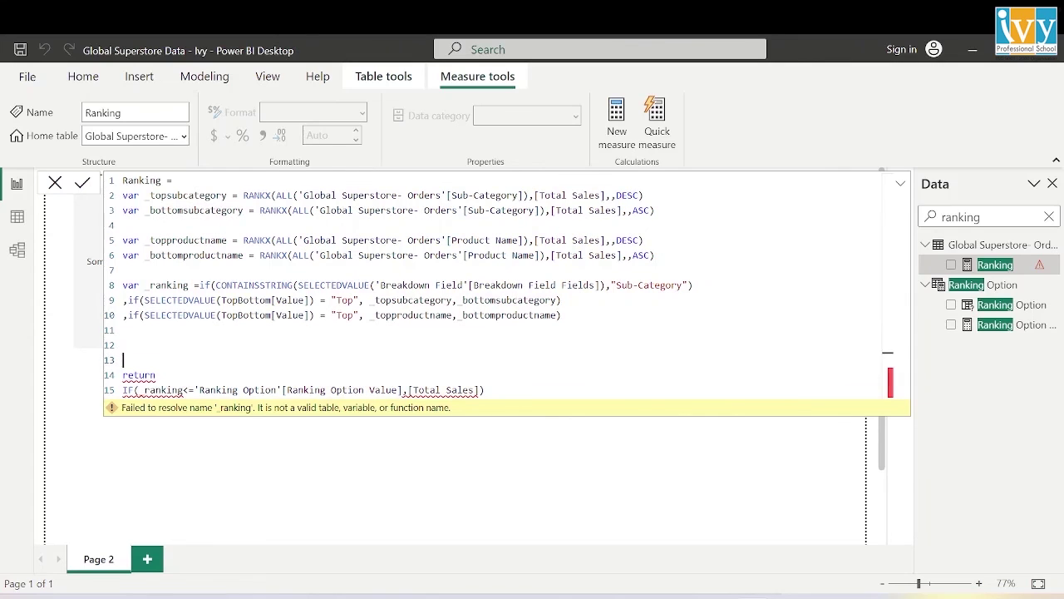
{"action": "type", "text": ")"}
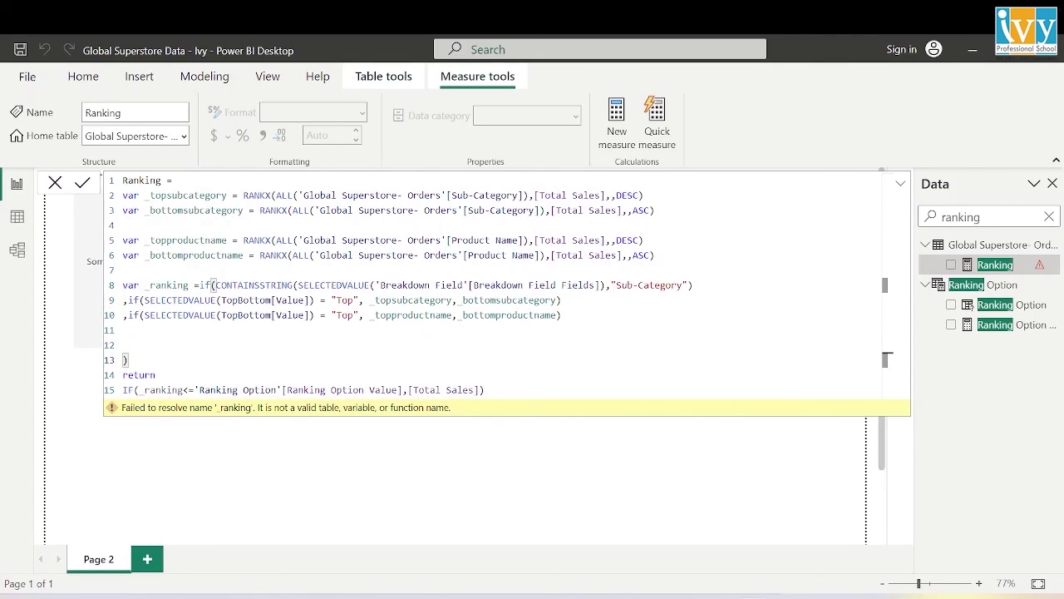
{"action": "key", "text": "Return"}
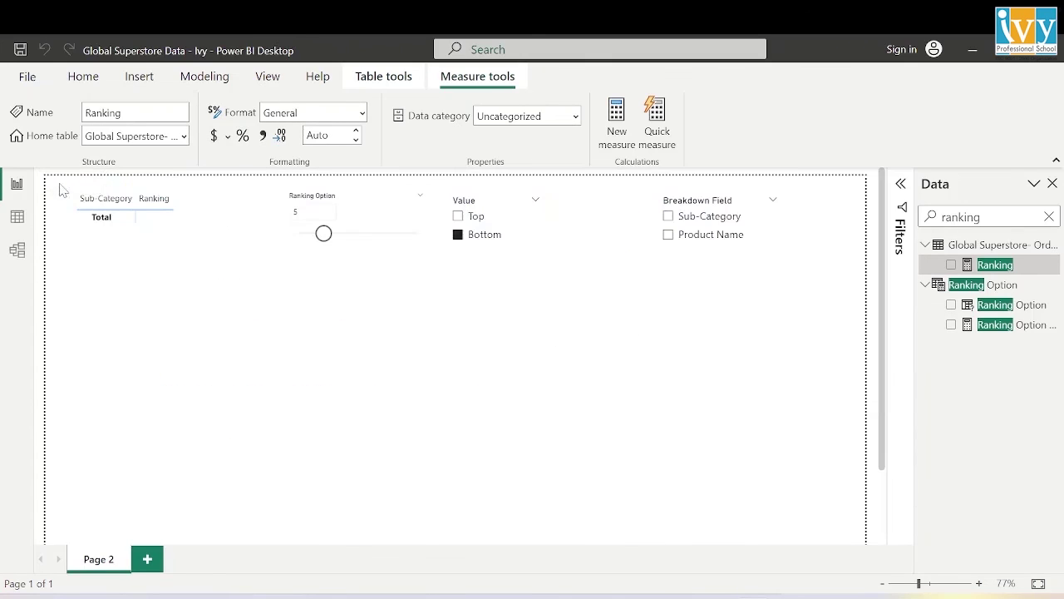
Select Sub-Category as the Breakdown Field and compare the table for Top and Bottom, ending on Bottom.
{"action": "mouse_move", "coordinate": [145, 288]}
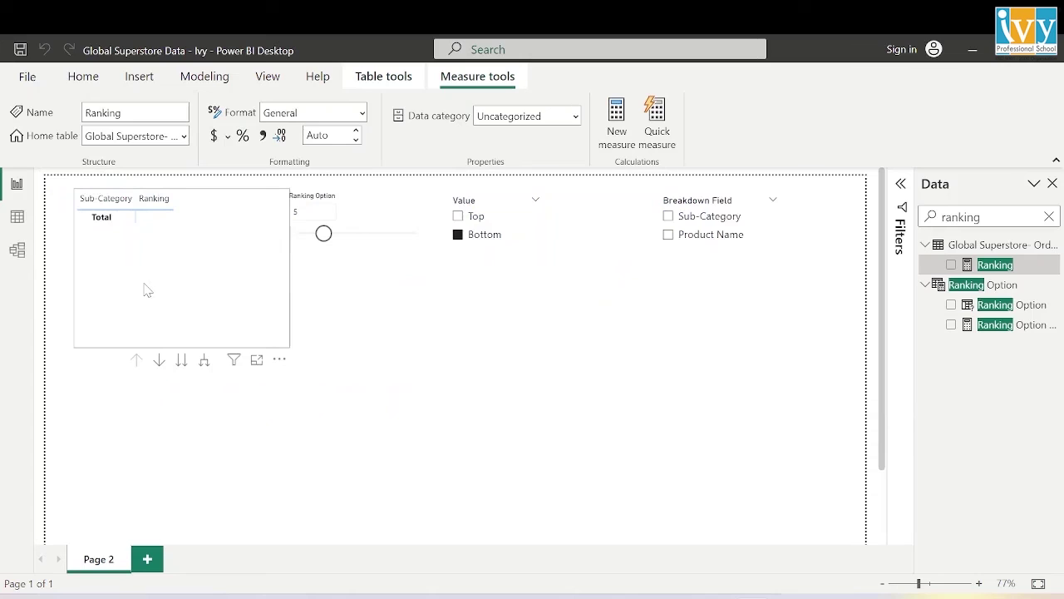
{"action": "left_click", "coordinate": [669, 217]}
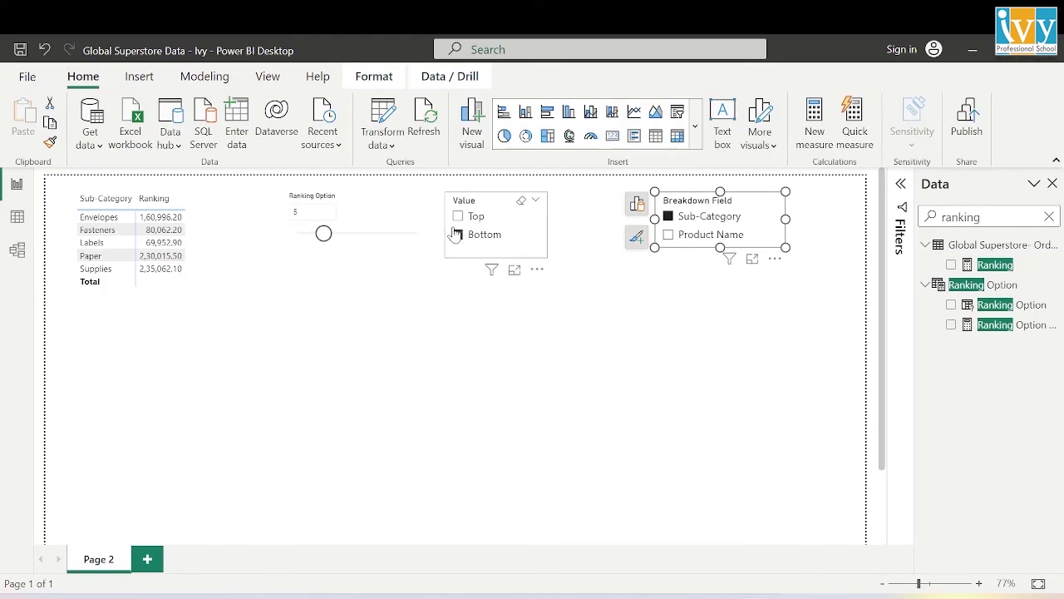
{"action": "left_click", "coordinate": [458, 218]}
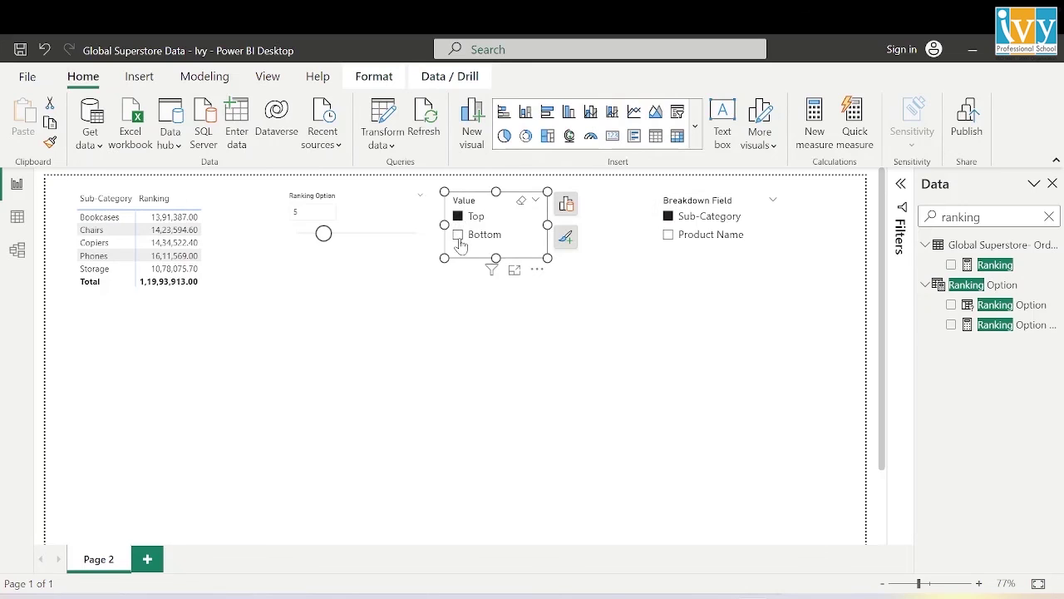
{"action": "left_click", "coordinate": [458, 235]}
{"action": "left_click", "coordinate": [460, 218]}
{"action": "left_click", "coordinate": [458, 235]}
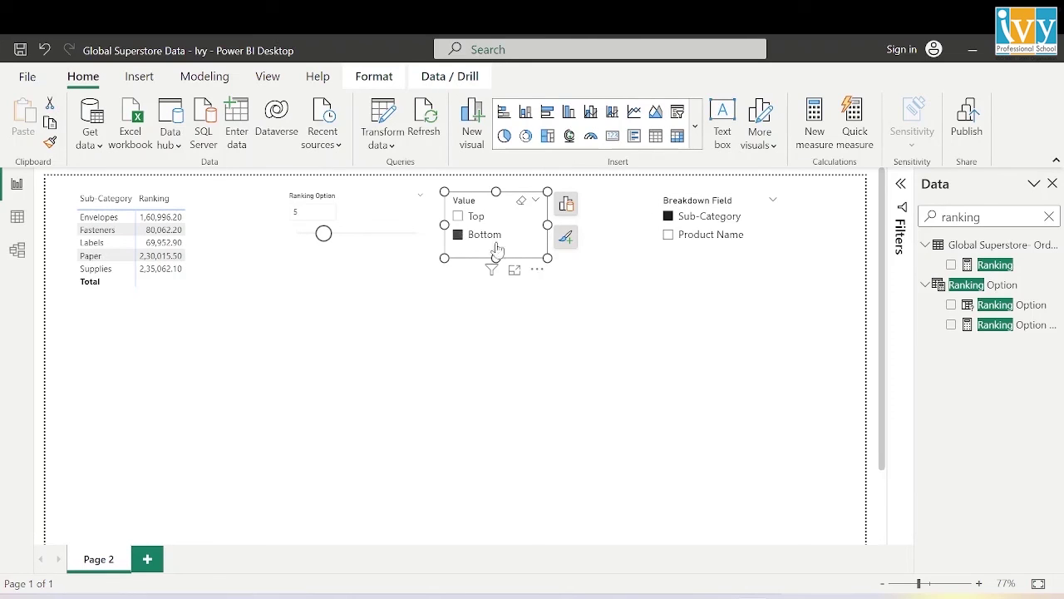
Switch the Breakdown Field to Product Name and check the table with the Value slicer set to Top.
{"action": "left_click", "coordinate": [669, 235]}
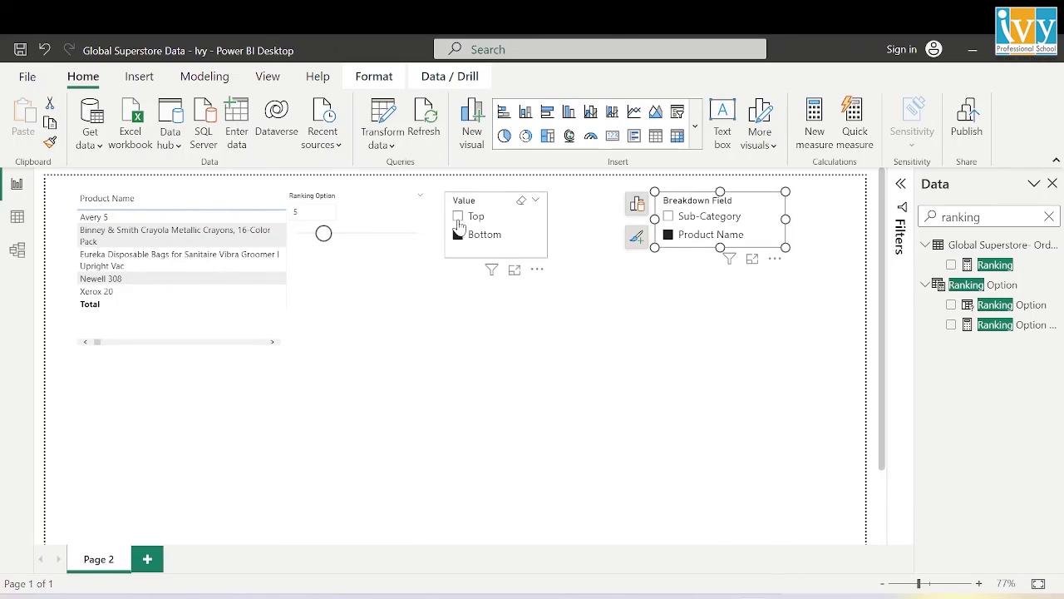
{"action": "left_click", "coordinate": [459, 218]}
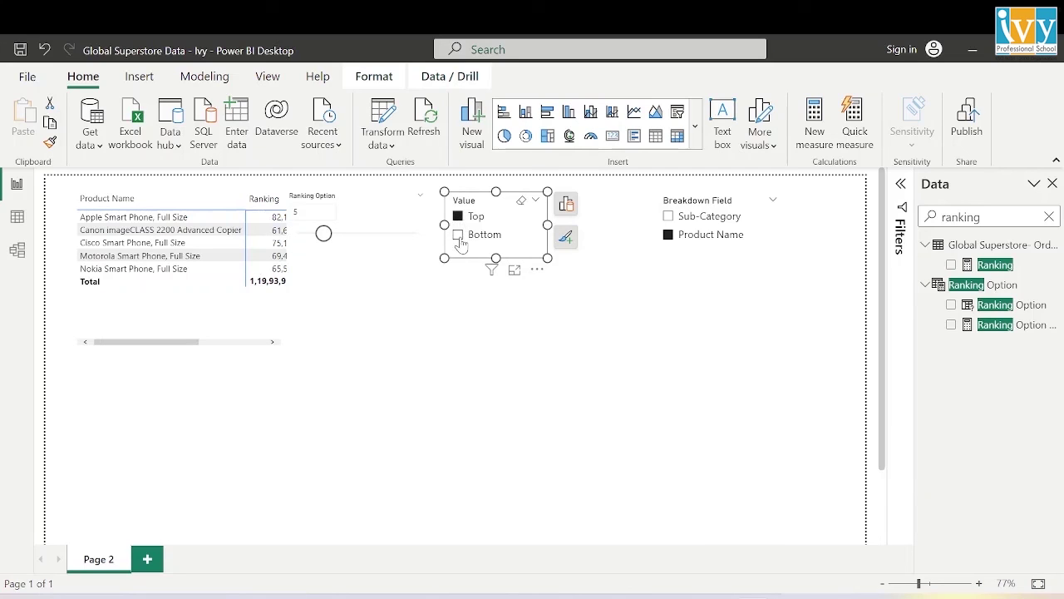
Check the Product Name table with the Value slicer set to Bottom and the Ranking Option raised to 6.
{"action": "left_click", "coordinate": [458, 235]}
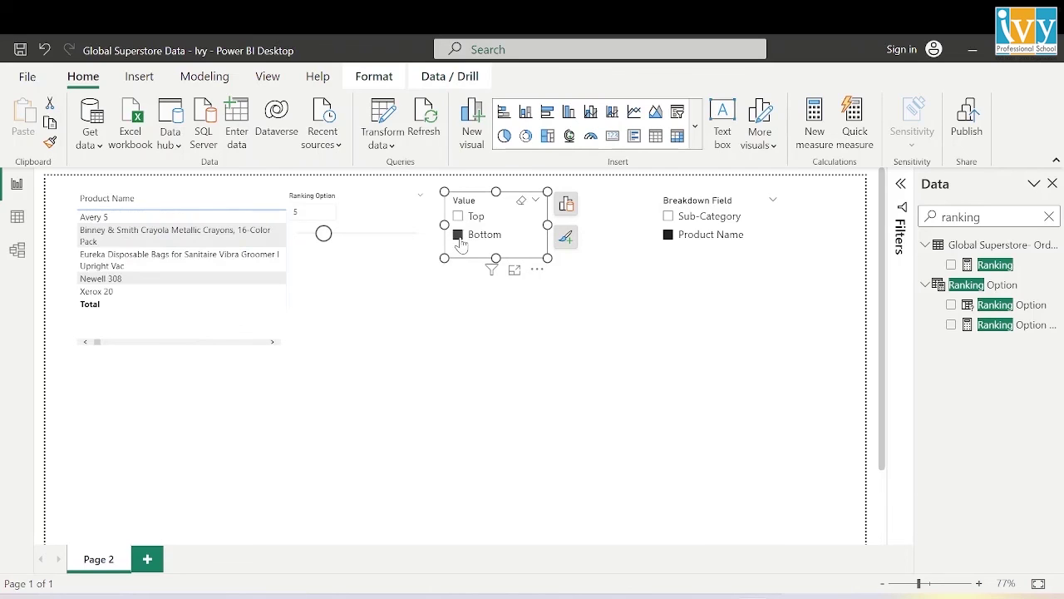
{"action": "left_click", "coordinate": [337, 240]}
{"action": "left_click_drag", "start_coordinate": [328, 237], "coordinate": [334, 235]}
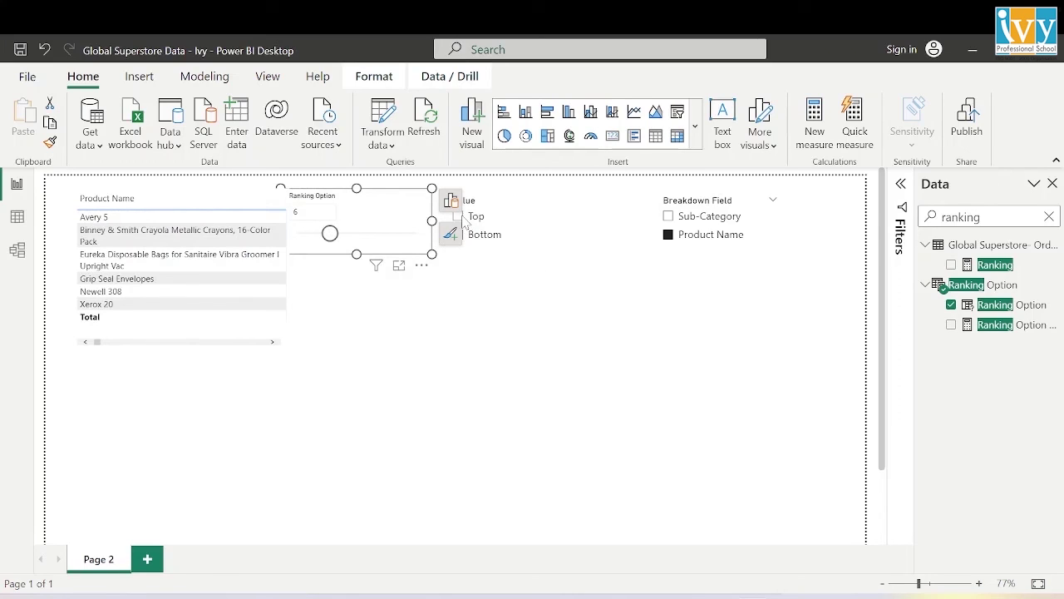
{"action": "left_click", "coordinate": [590, 340]}
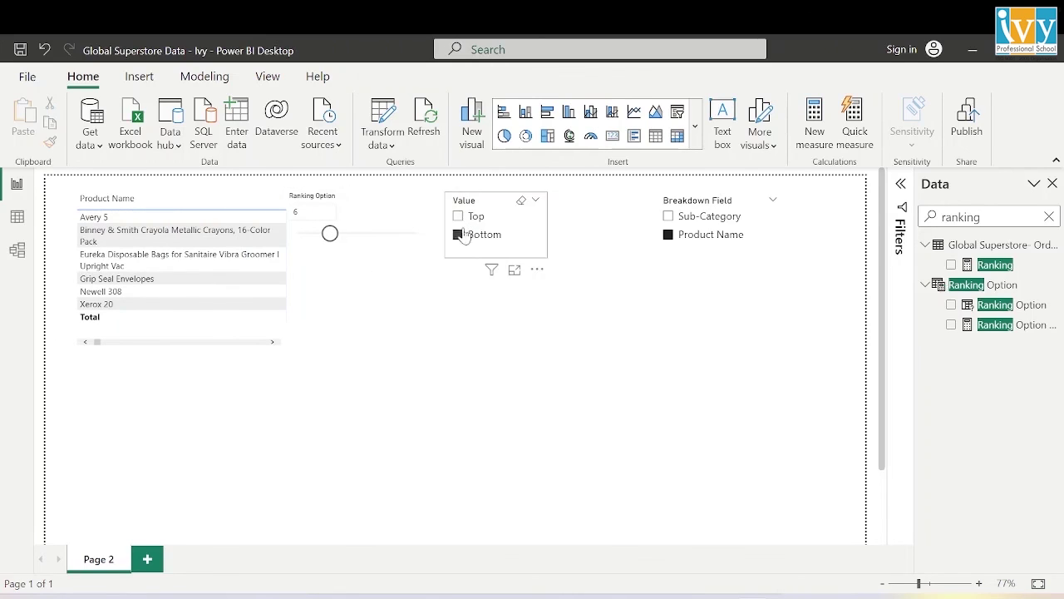
Raise the Ranking Option to 9 and compare the Product Name table for Top and Bottom, ending on Top.
{"action": "left_click", "coordinate": [462, 220]}
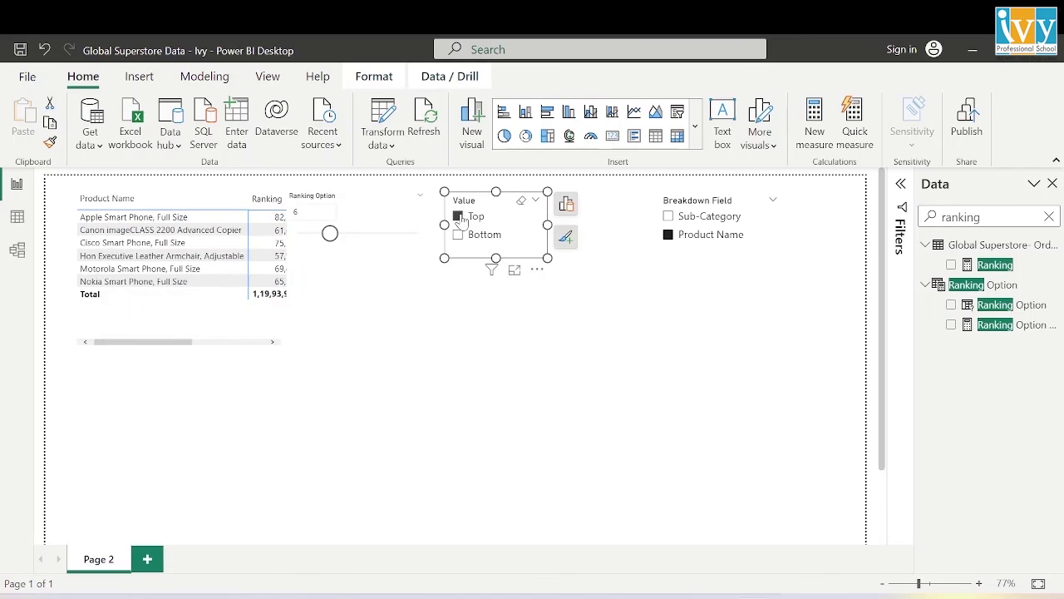
{"action": "left_click_drag", "start_coordinate": [333, 236], "coordinate": [352, 238]}
{"action": "left_click", "coordinate": [458, 311]}
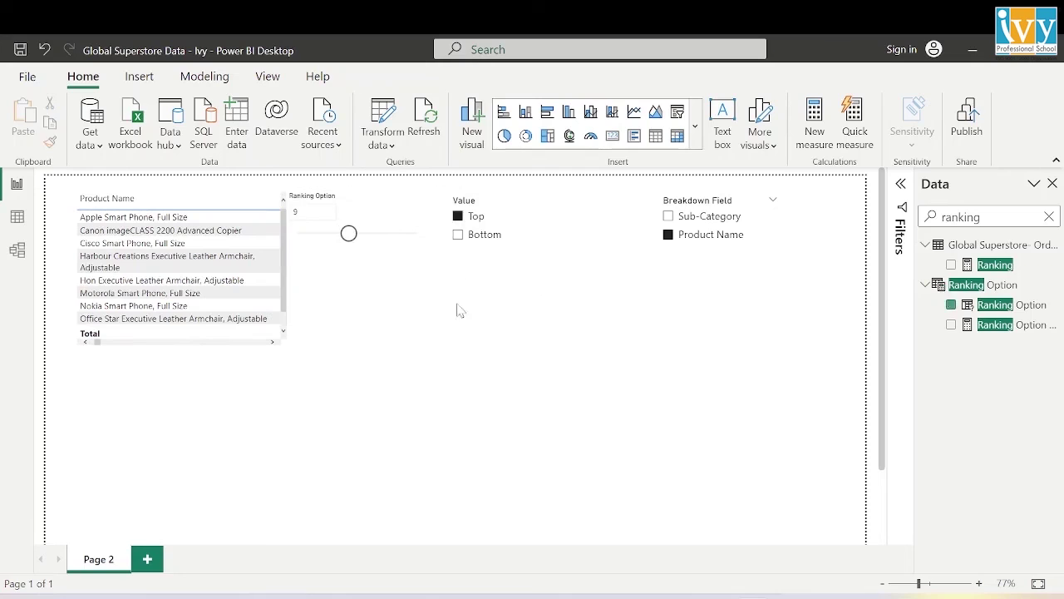
{"action": "left_click", "coordinate": [458, 235]}
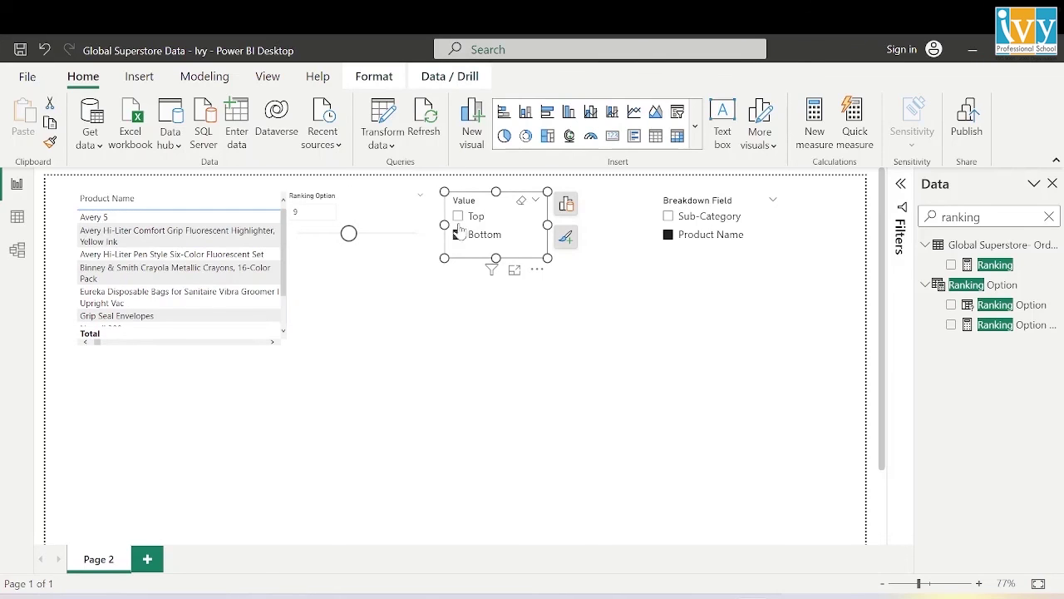
{"action": "left_click", "coordinate": [458, 216]}
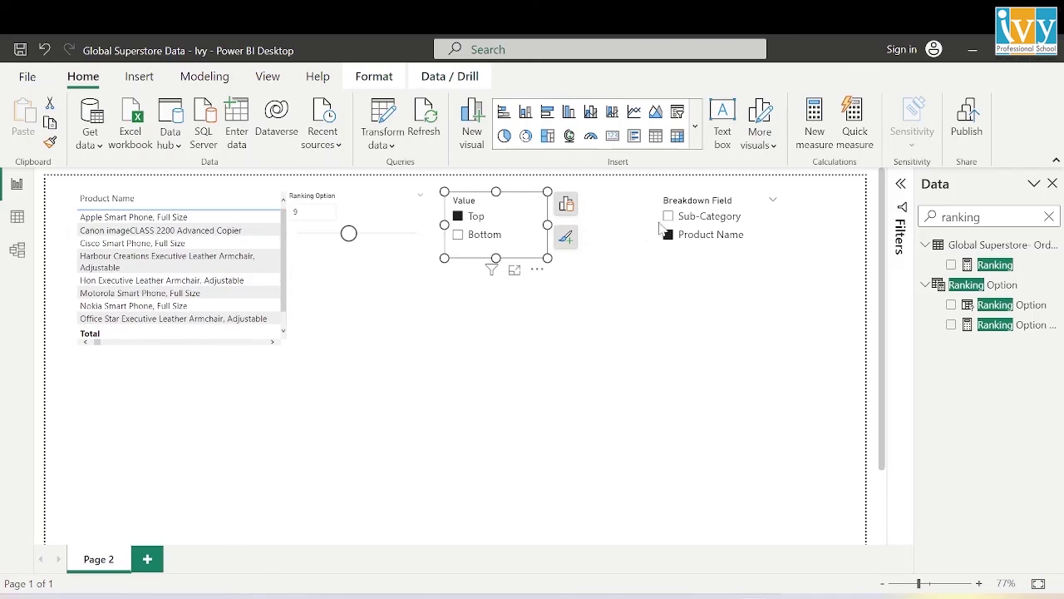
Switch the Breakdown Field to Sub-Category and compare the table for Bottom and Top, ending on Top.
{"action": "left_click", "coordinate": [667, 217]}
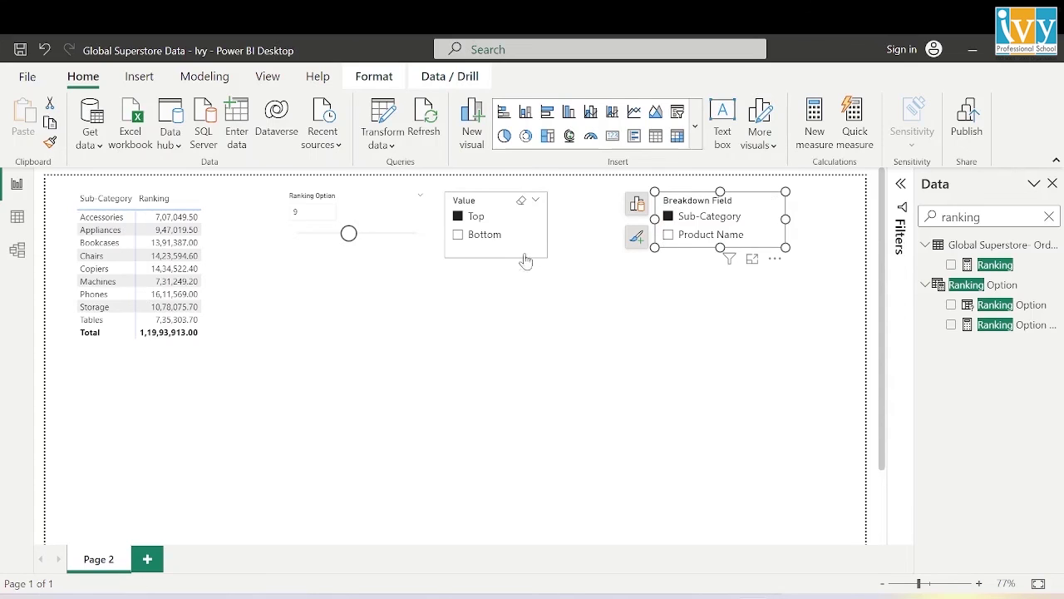
{"action": "left_click", "coordinate": [457, 236]}
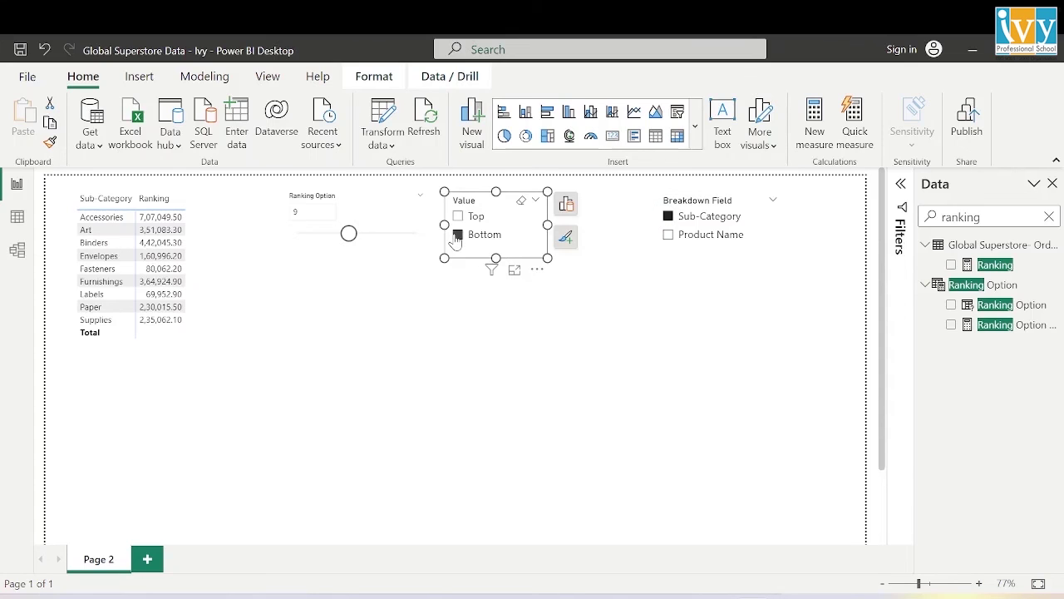
{"action": "left_click", "coordinate": [458, 216]}
{"action": "left_click", "coordinate": [614, 455]}
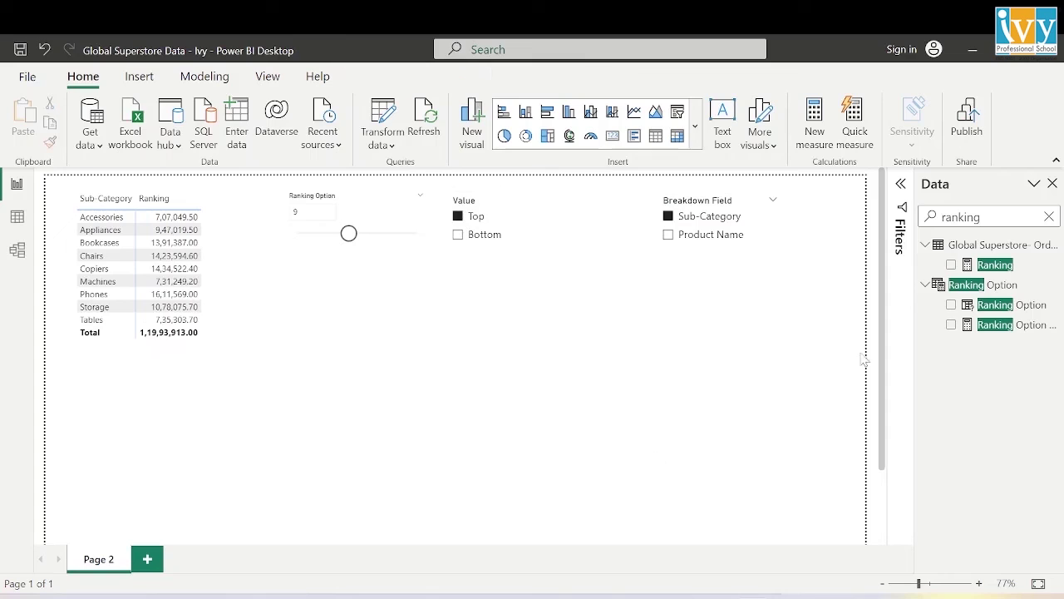